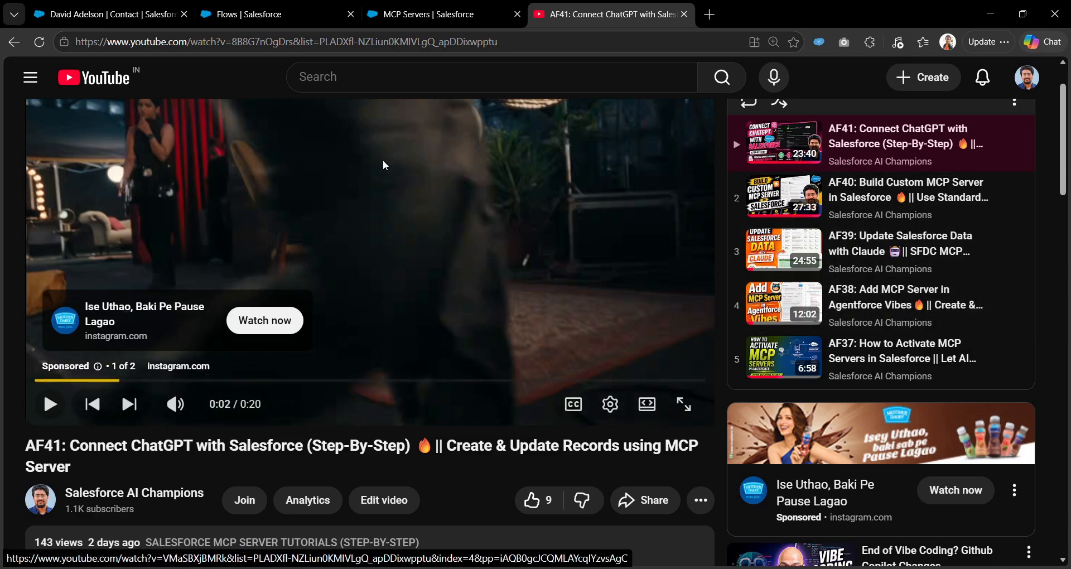
Switch from the YouTube tutorial to the Salesforce Setup Flows page.
left_click(329, 7)
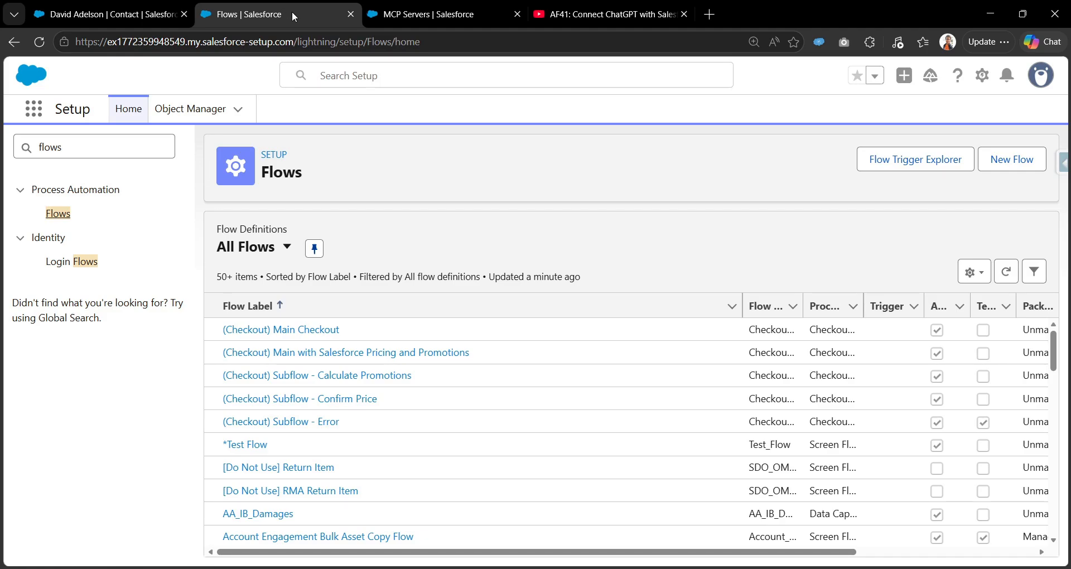
Check the Custom MCP Server Flow details and its empty Tools tab, then return to the contact.
left_click(412, 16)
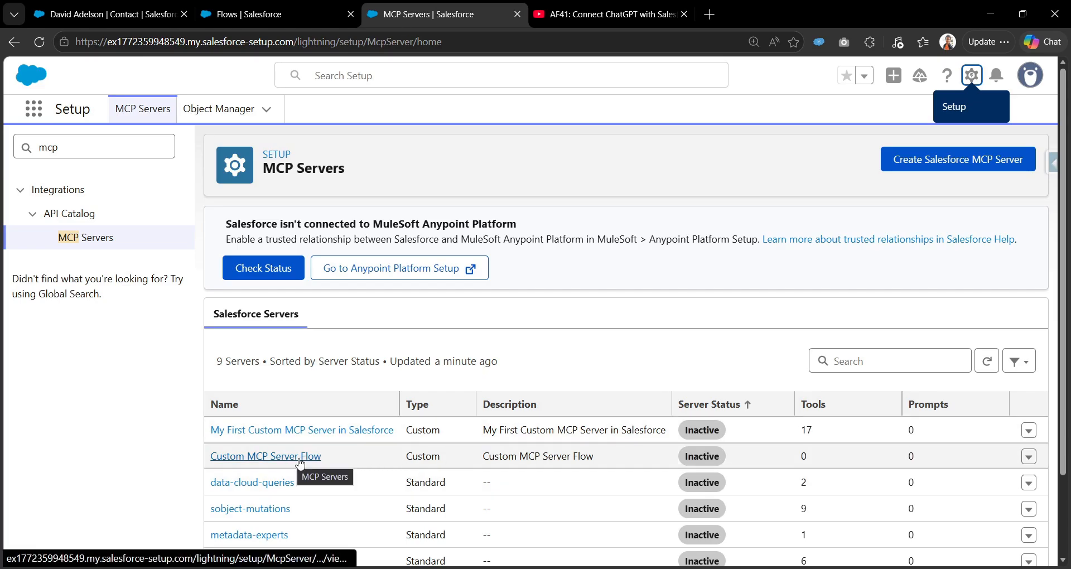
left_click(291, 457)
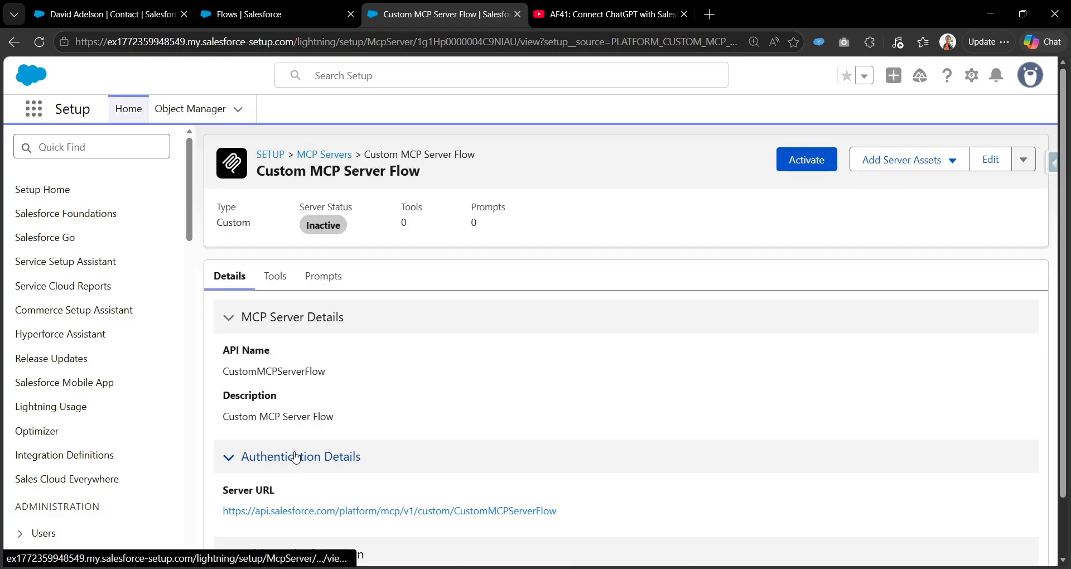
scroll(286, 433, "down", 1)
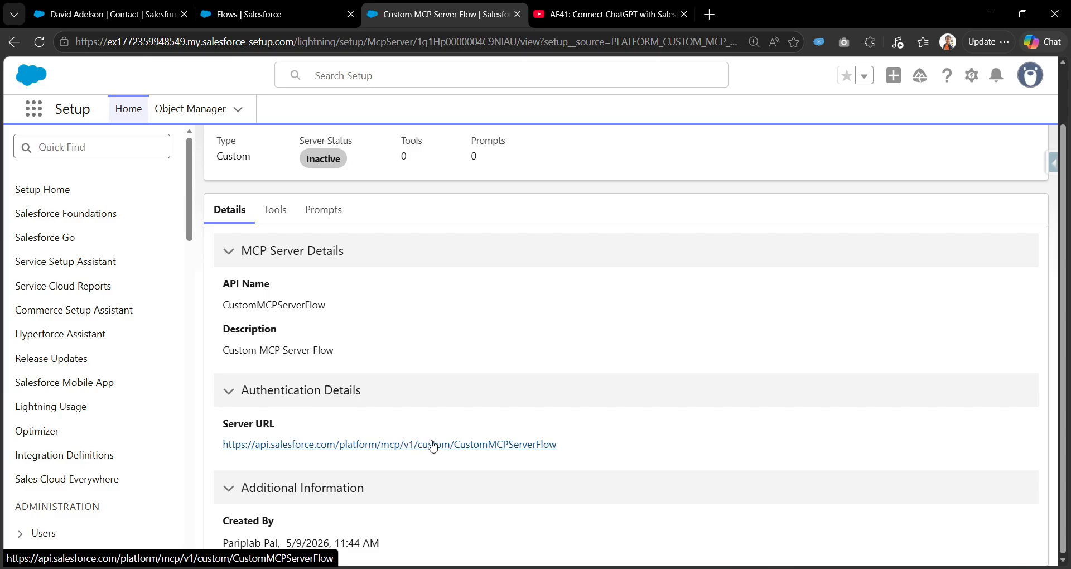
scroll(432, 445, "up", 1)
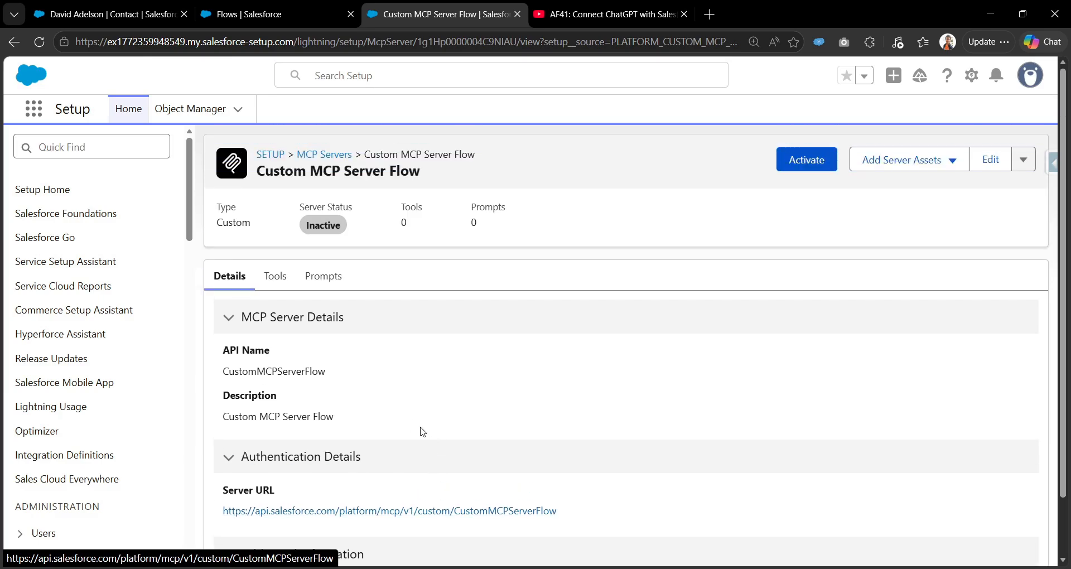
left_click(275, 275)
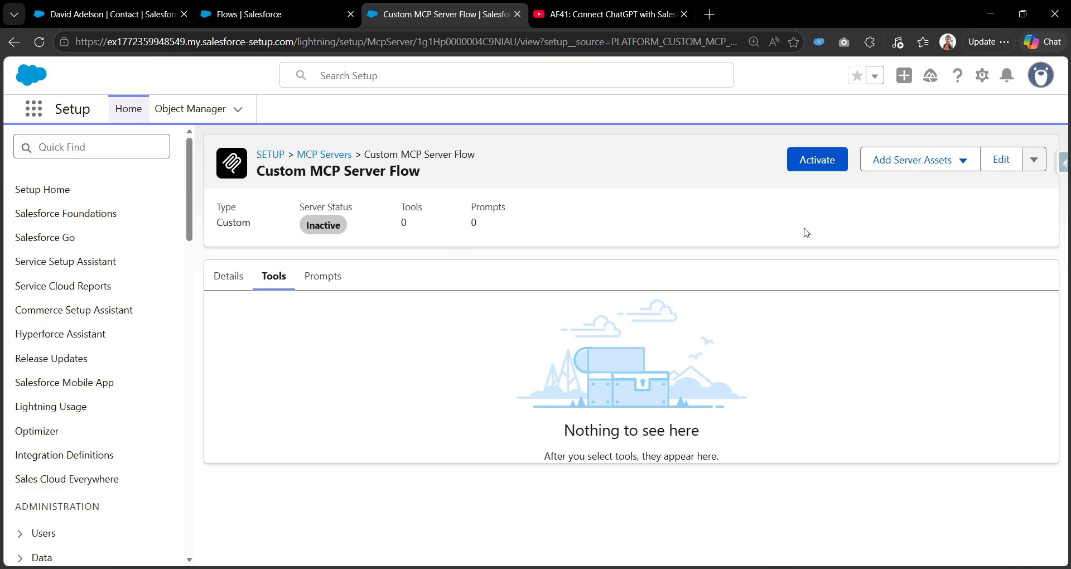
left_click(138, 13)
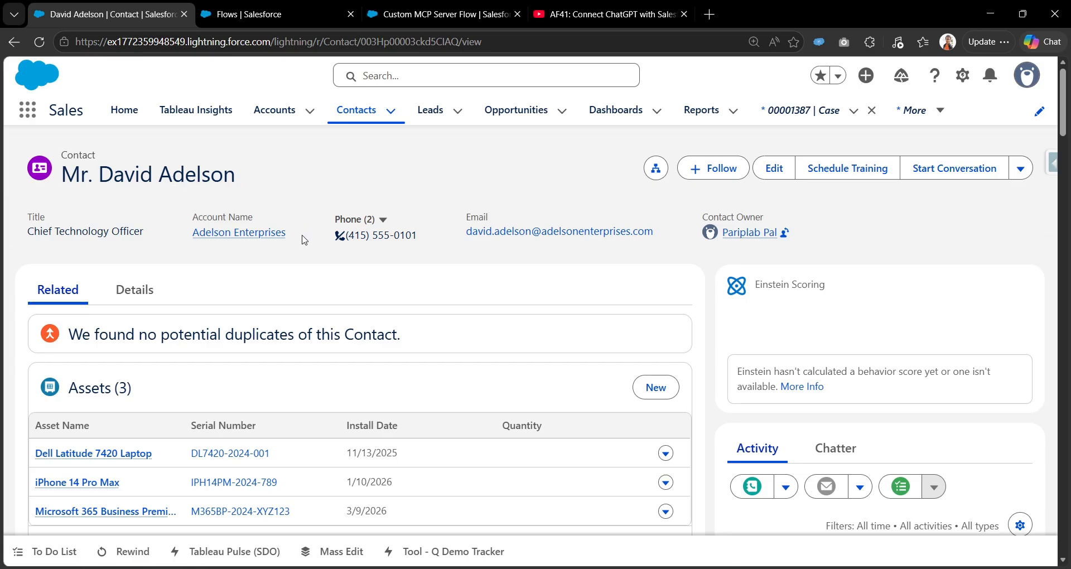
Review the contact's three assets and two cases, then return to the Flows list.
scroll(189, 352, "down", 1)
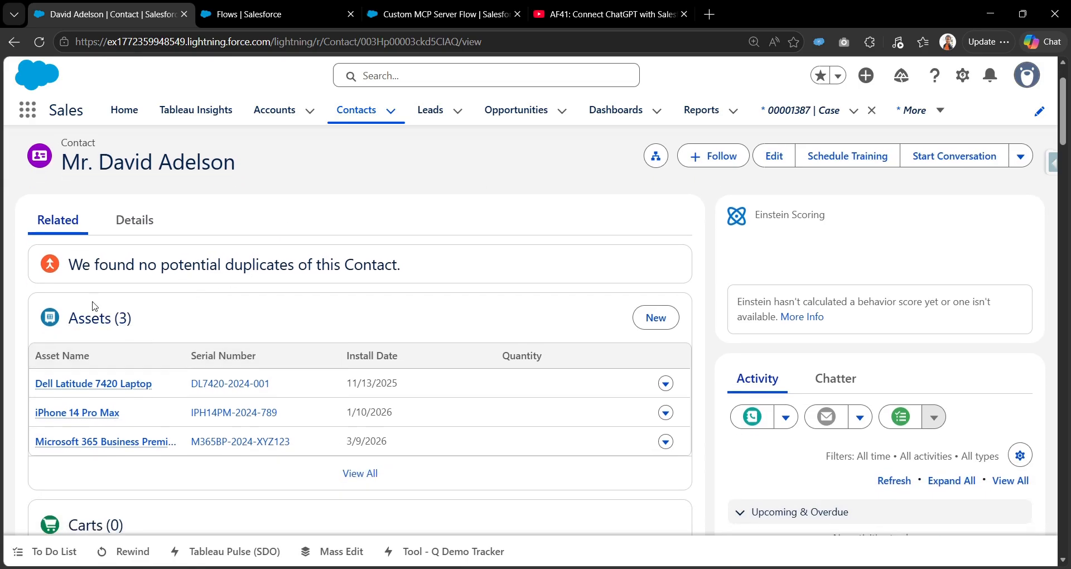
scroll(208, 382, "down", 2)
scroll(208, 382, "down", 3)
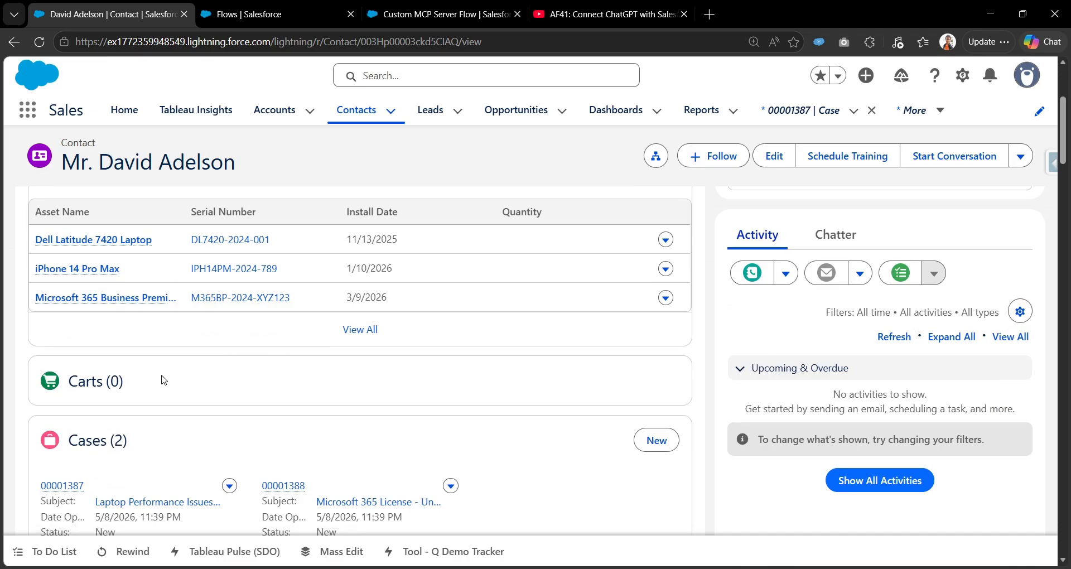
scroll(192, 382, "up", 6)
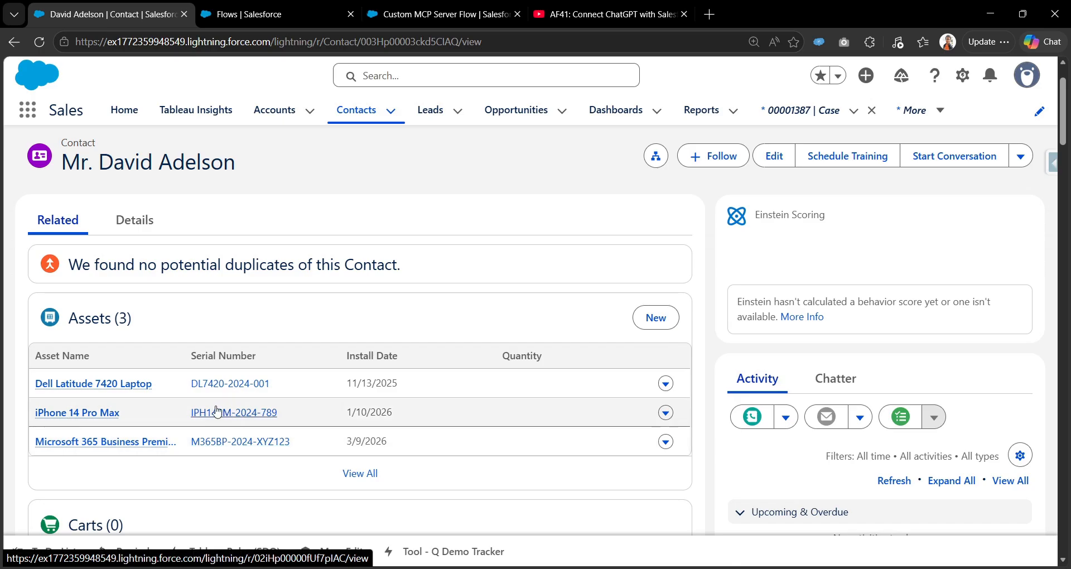
scroll(210, 435, "down", 5)
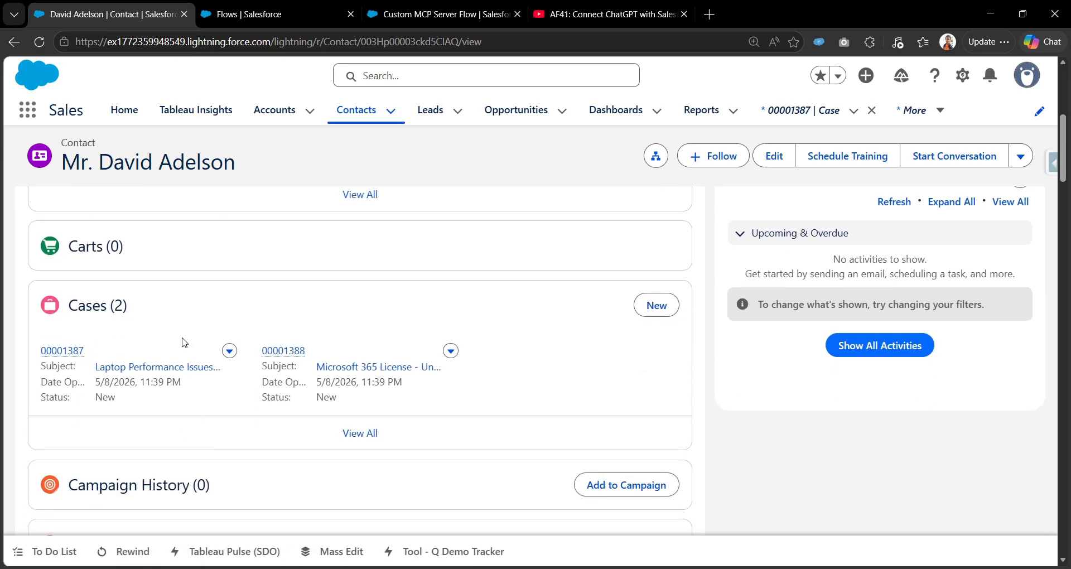
scroll(198, 345, "up", 6)
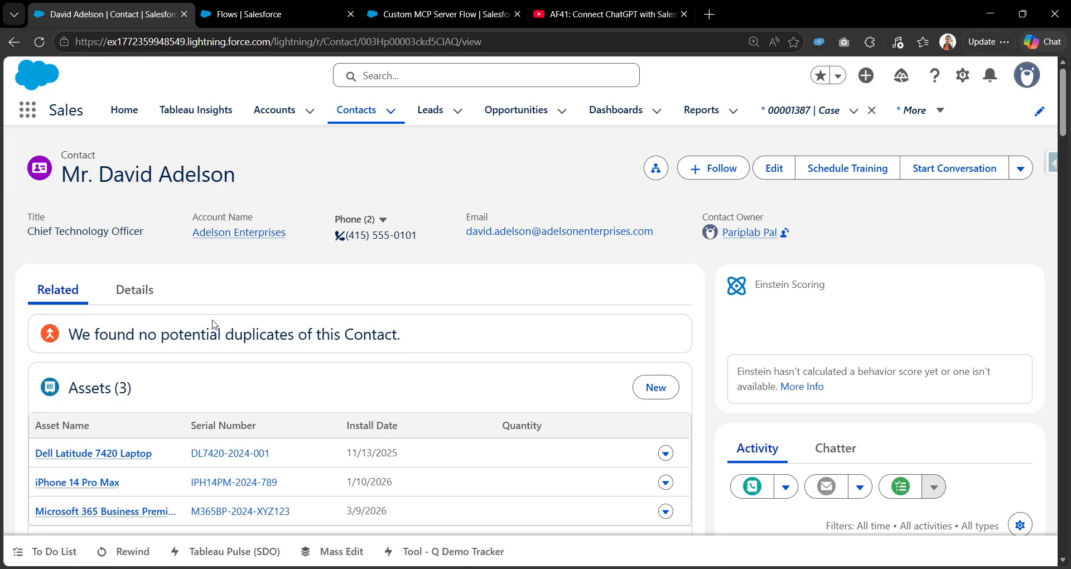
left_click(274, 15)
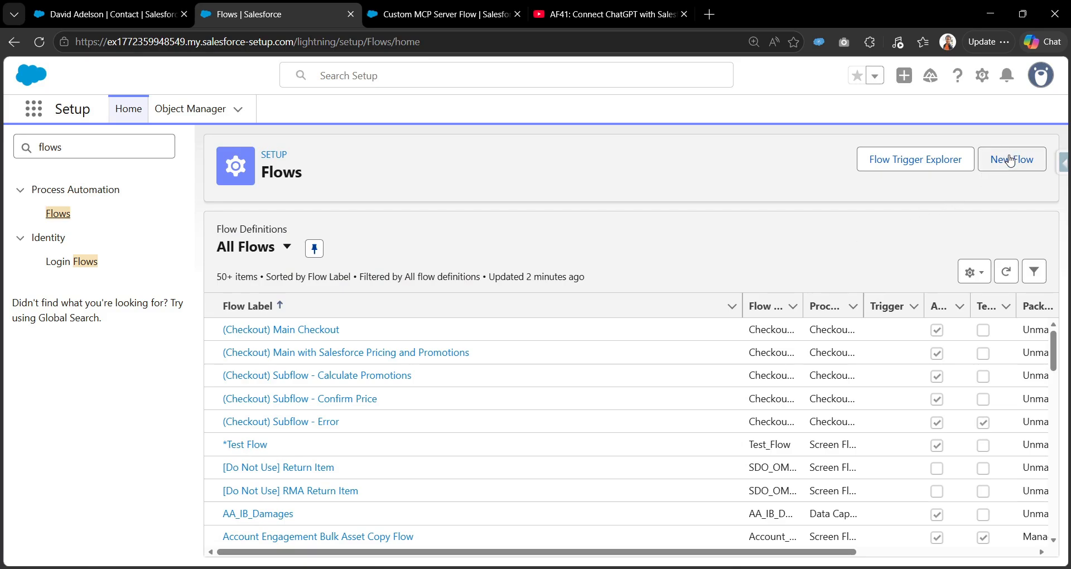
Create a new Autolaunched Flow (No Trigger).
left_click(1007, 166)
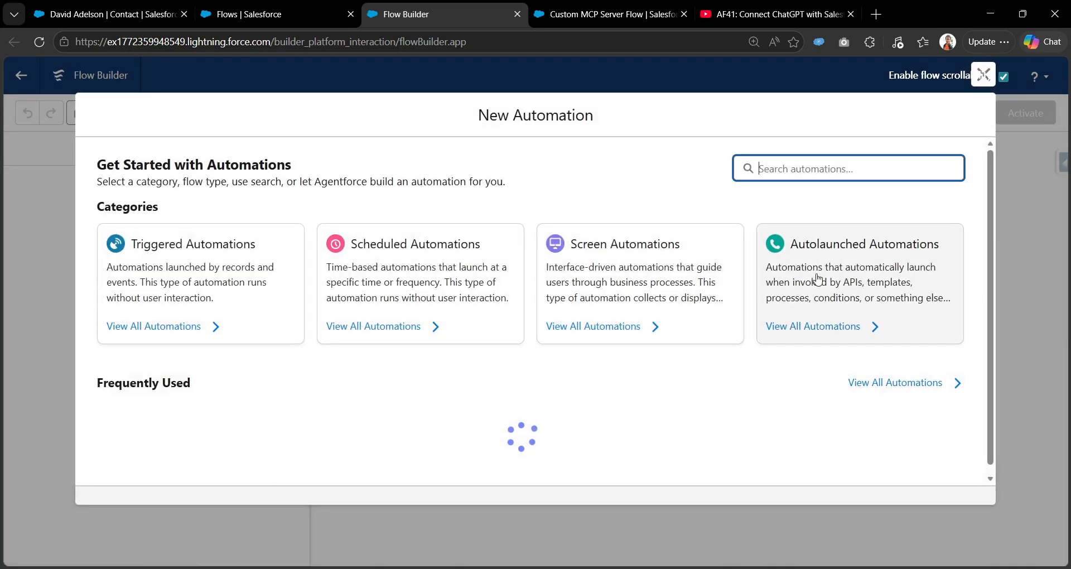
left_click(870, 277)
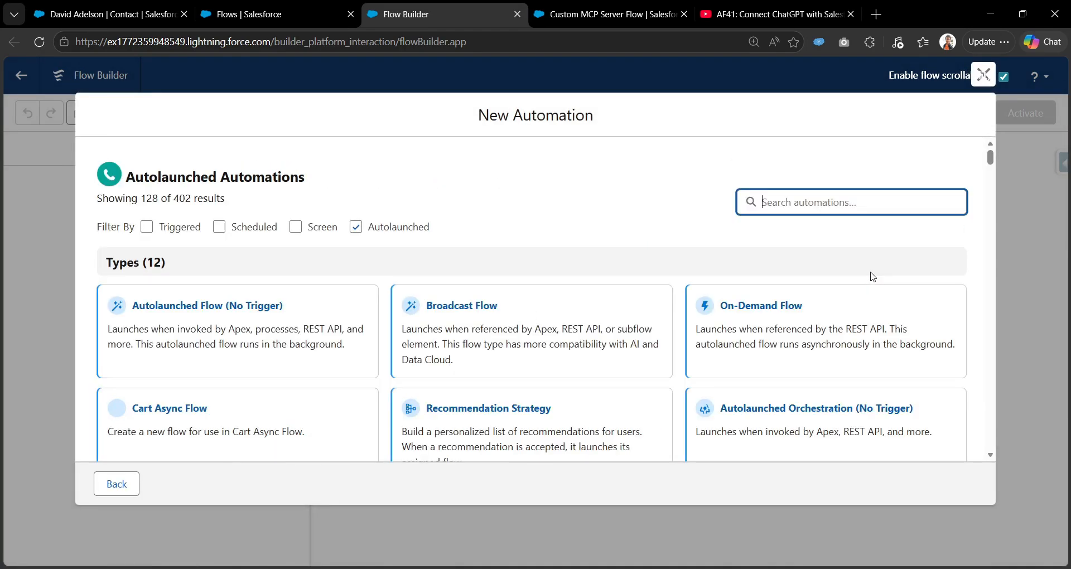
left_click(269, 311)
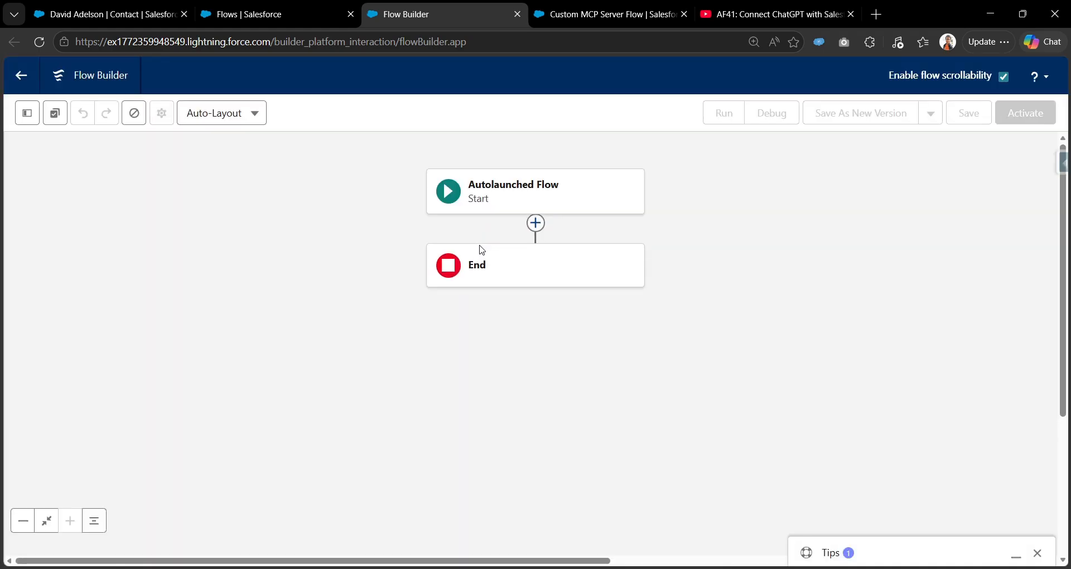
Add a Get Records element after the Start step.
left_click(536, 235)
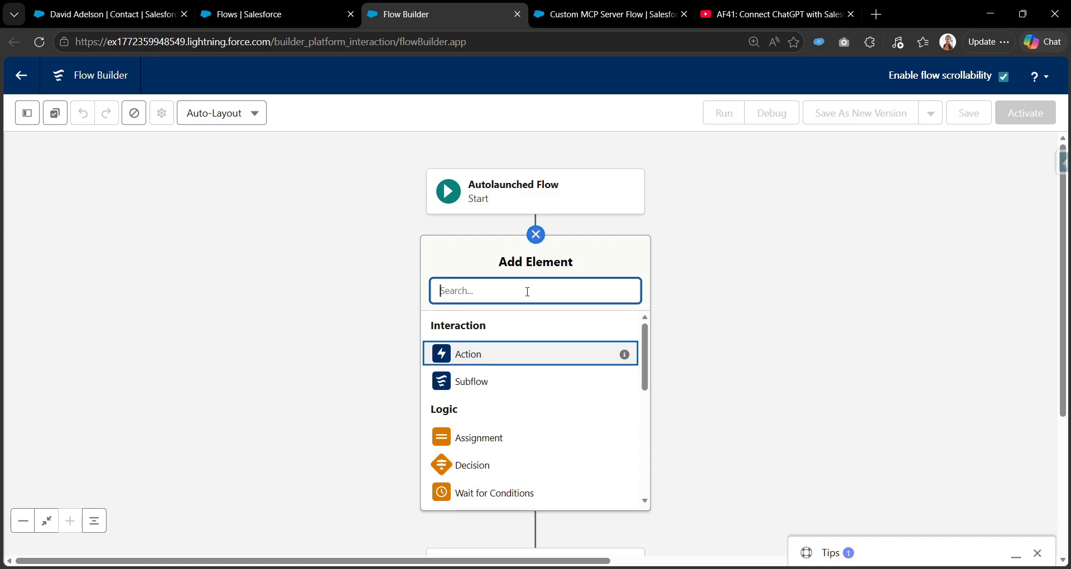
type("get")
left_click(510, 326)
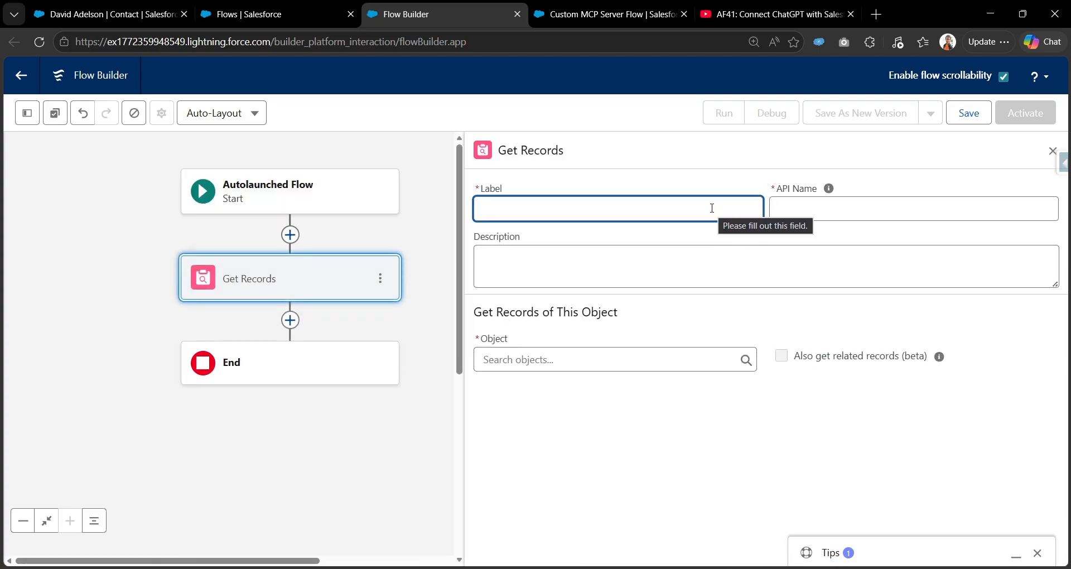
Label the Get Records element 'Get the contact record' and set its object to Contact.
type("Get the contact")
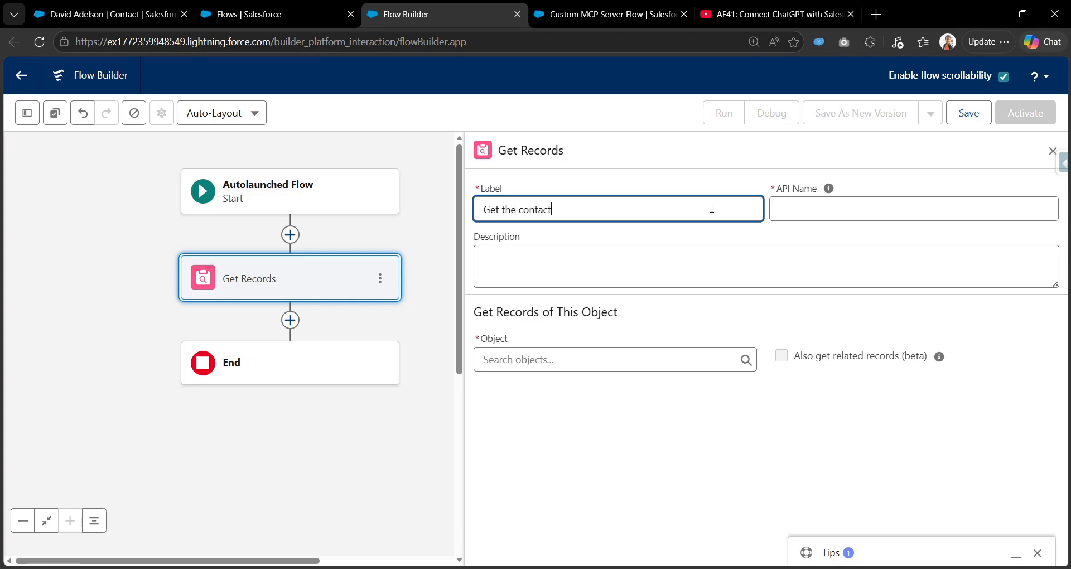
type(" record")
key("Tab")
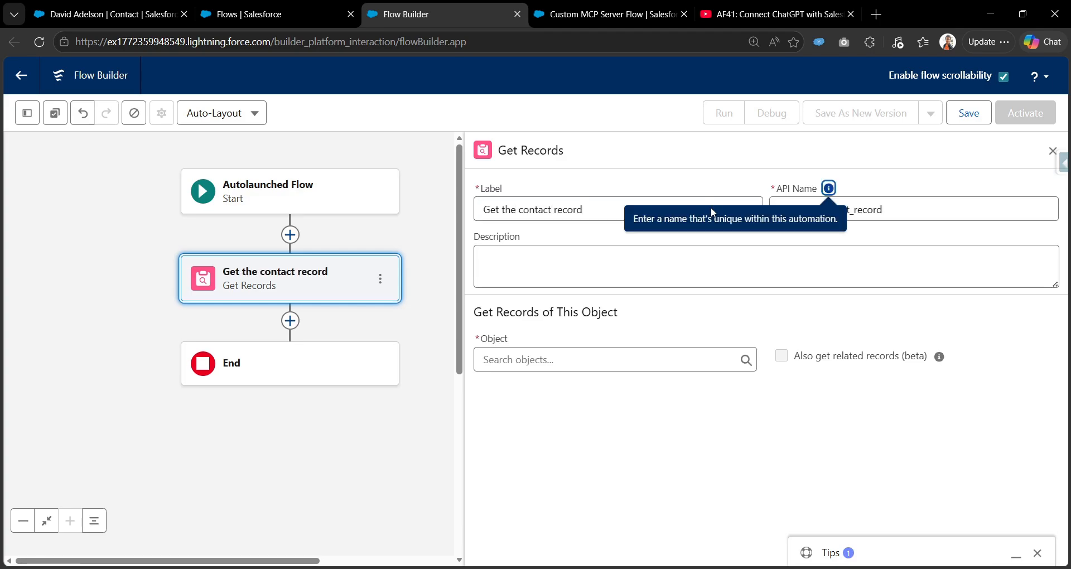
left_click(508, 360)
type("cobt")
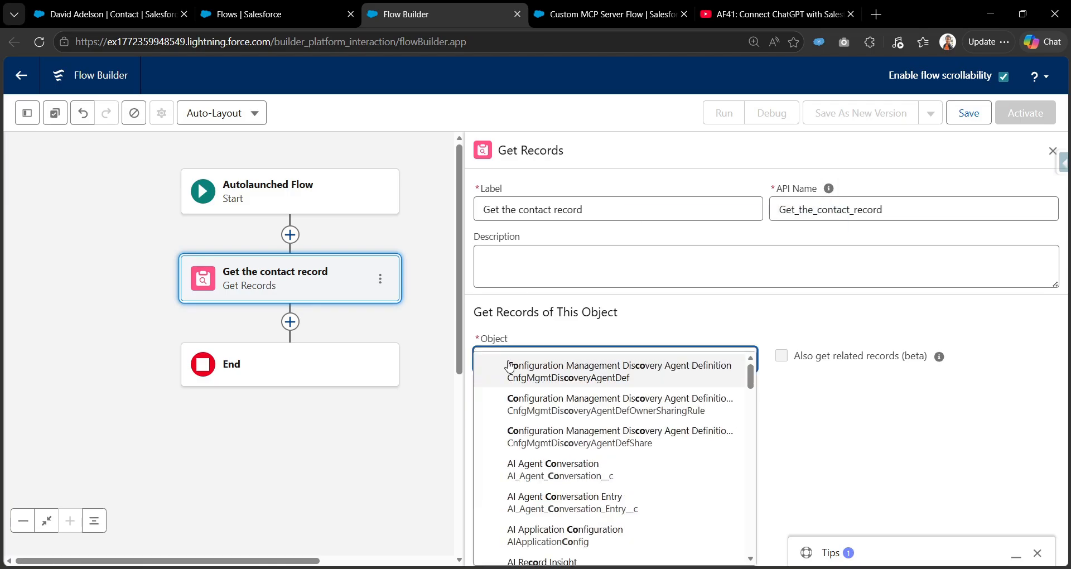
key("BackSpace")
key("BackSpace")
type("ntact")
scroll(509, 390, "down", 3)
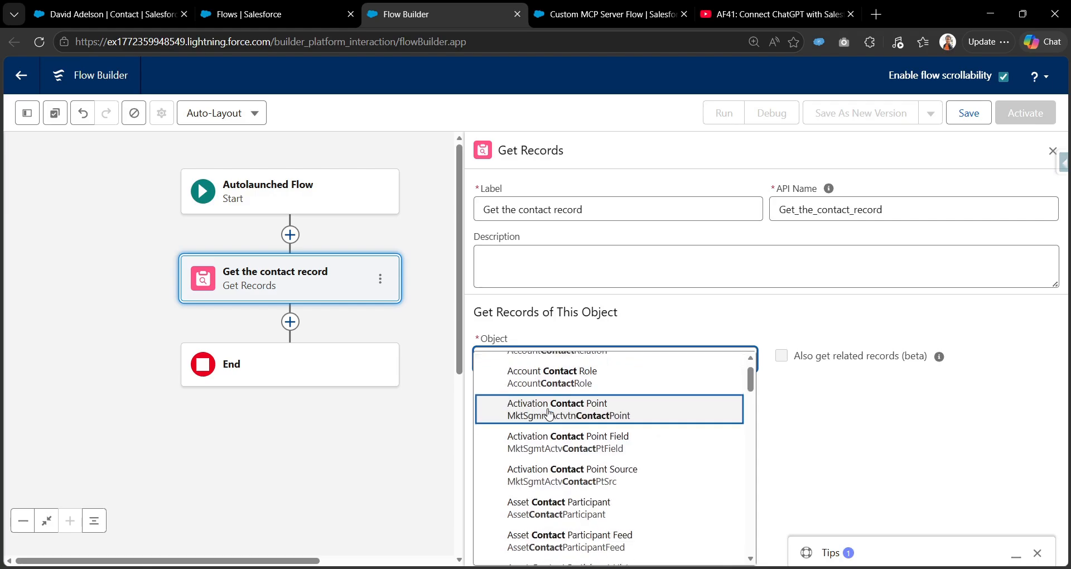
left_click(544, 527)
Add a condition filtering contacts on Full Name Equals.
scroll(633, 434, "down", 3)
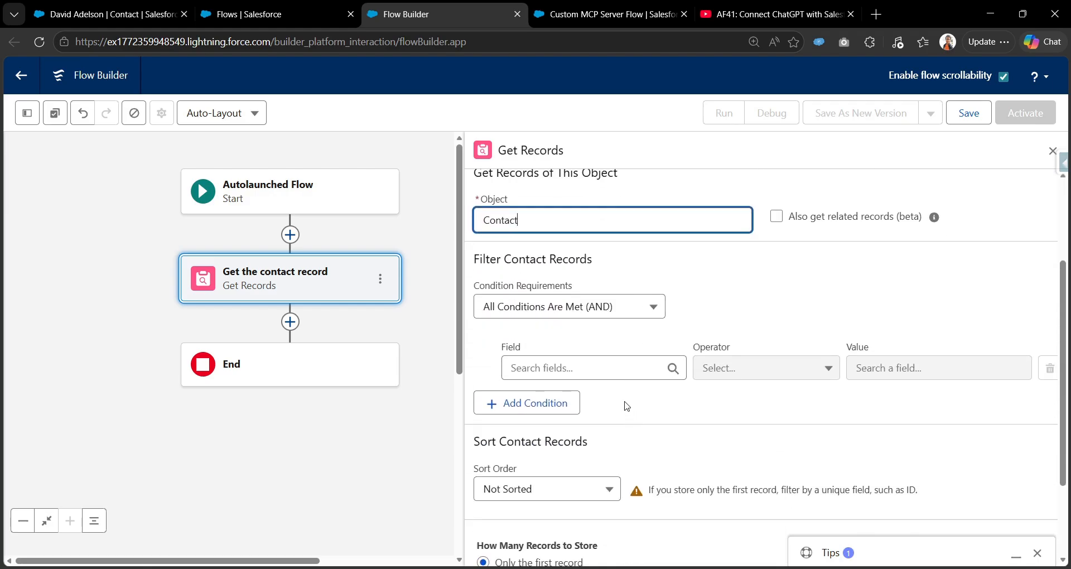
left_click(606, 373)
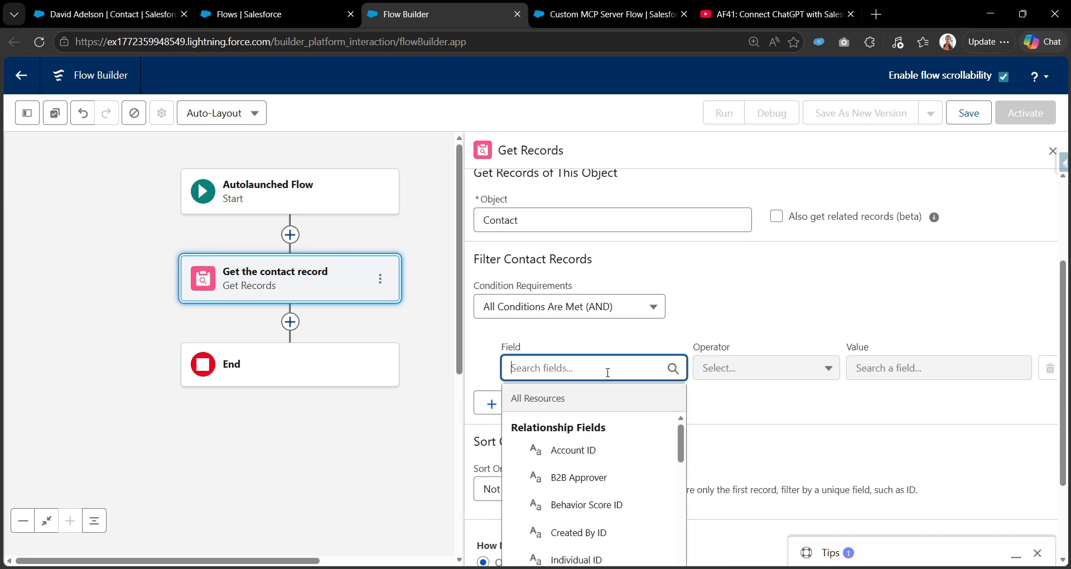
type("Full")
key("BackSpace")
key("BackSpace")
type("ll")
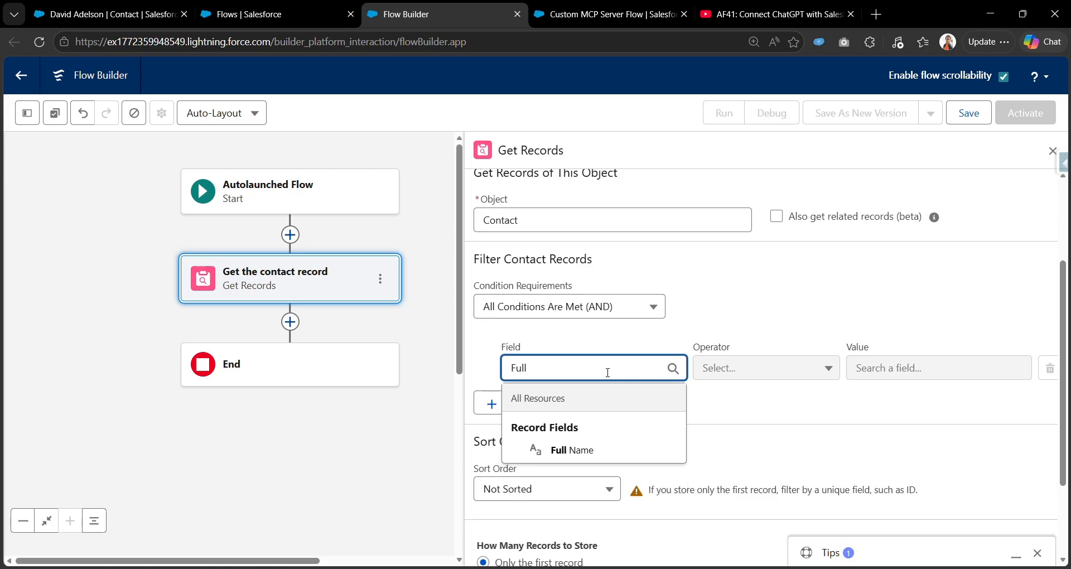
left_click(629, 439)
Start a new resource for the Full Name condition's value.
left_click(932, 373)
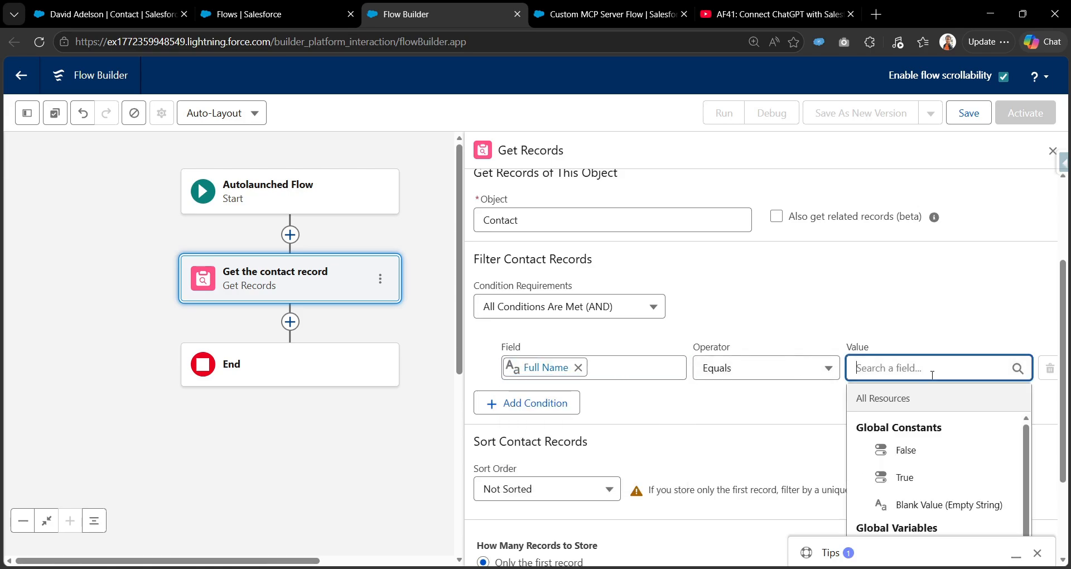
right_click(931, 374)
left_click(805, 305)
left_click(873, 367)
scroll(912, 432, "down", 3)
left_click(1035, 551)
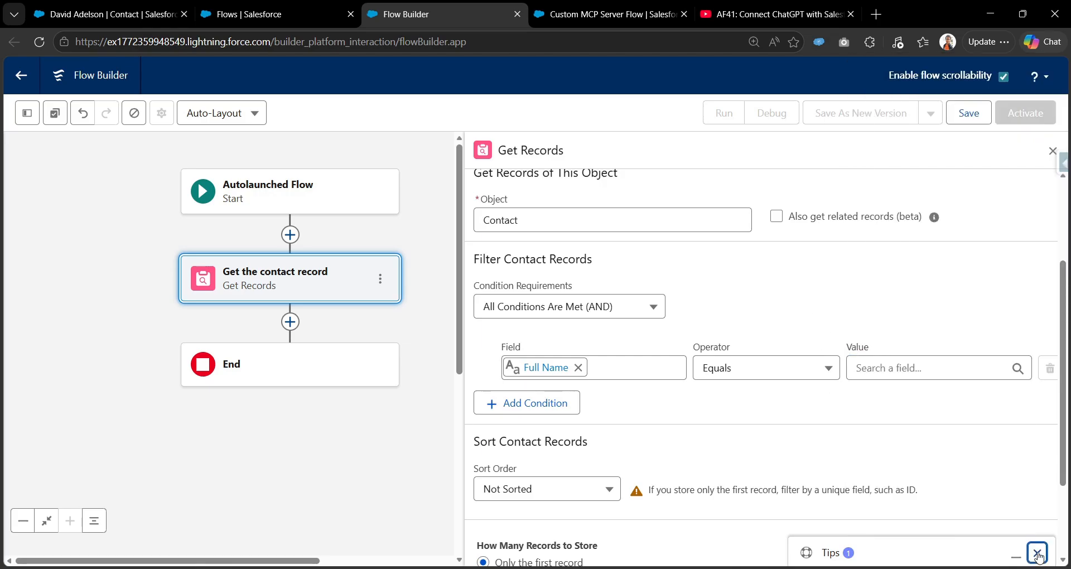
left_click(891, 379)
scroll(937, 491, "down", 10)
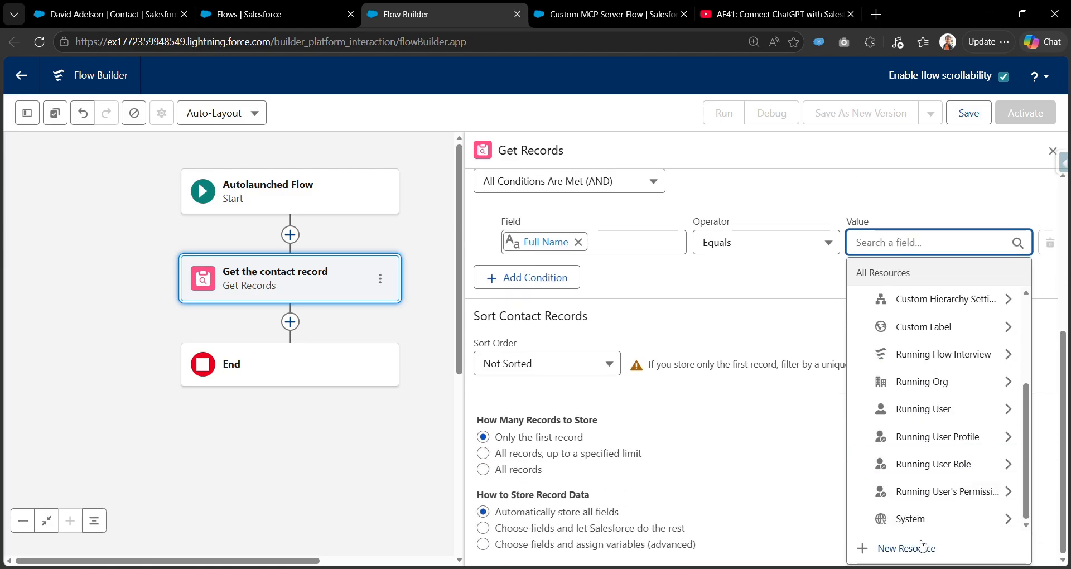
left_click(919, 546)
Create the Text variable conName, available for input, as the Full Name filter value.
left_click(537, 248)
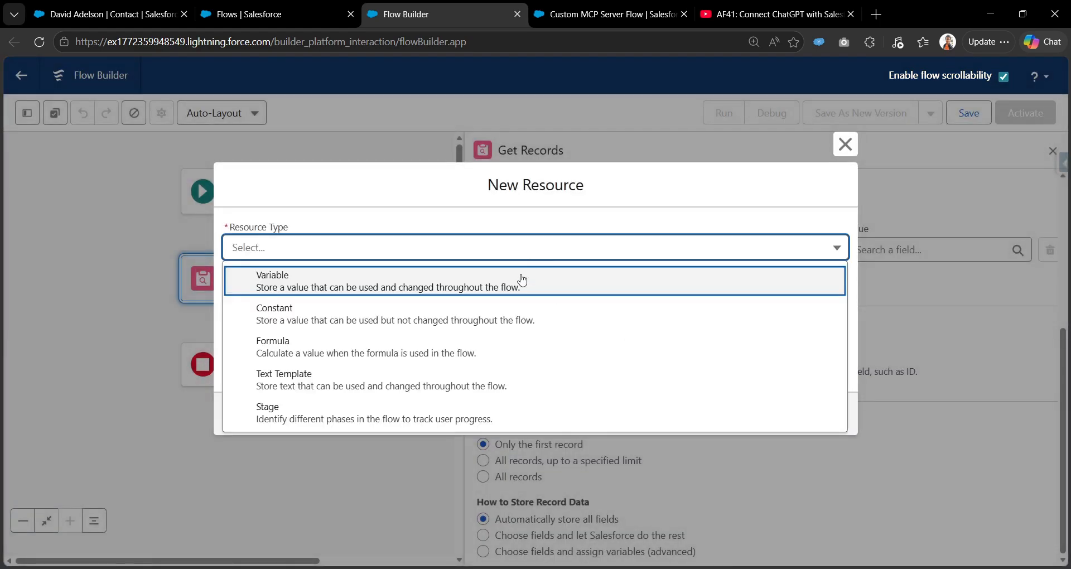
left_click(516, 286)
left_click(393, 276)
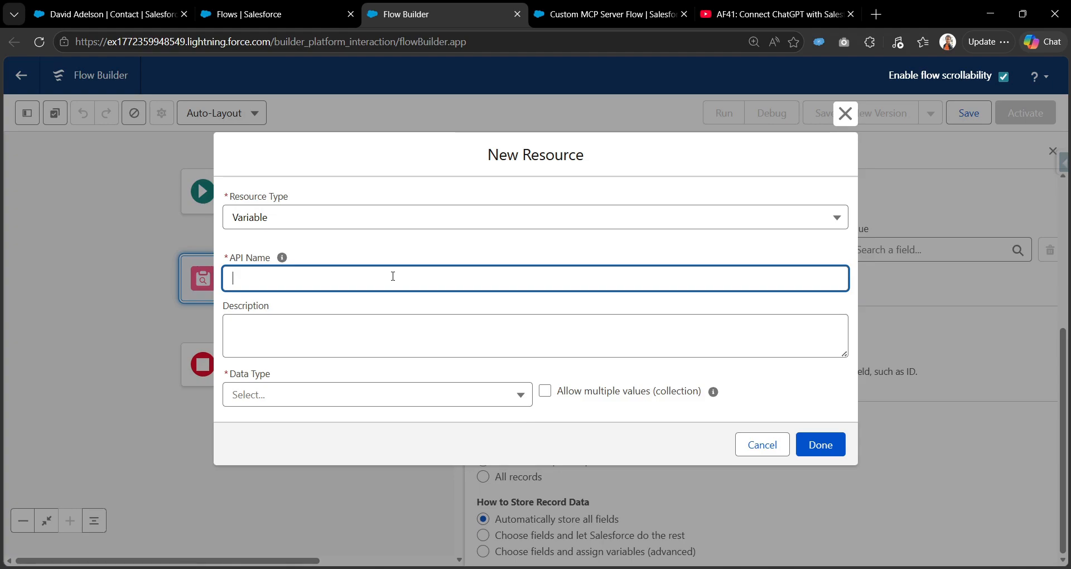
type("conName")
left_click(351, 396)
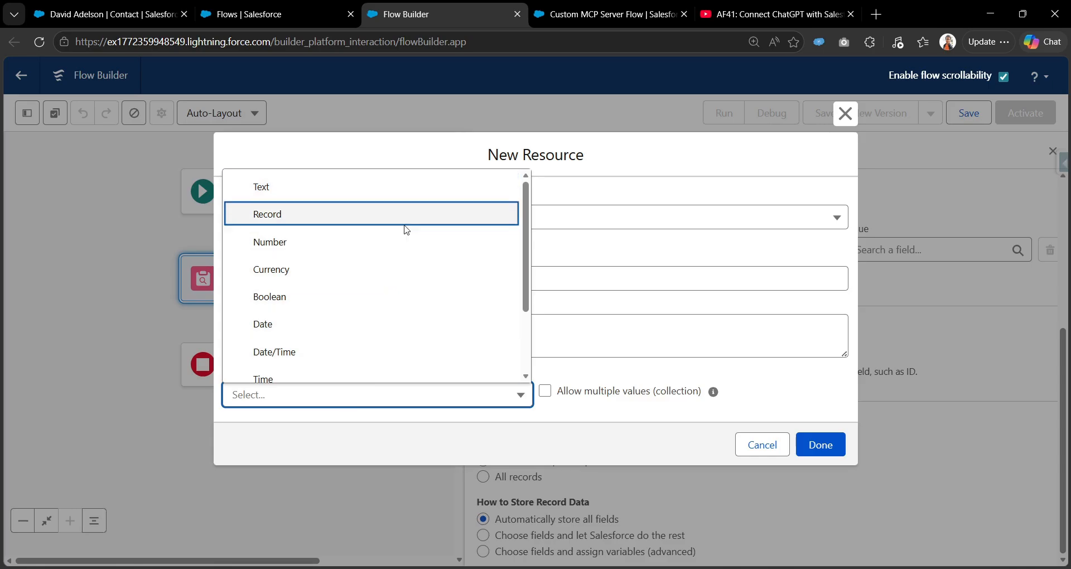
left_click(415, 196)
scroll(375, 320, "down", 1)
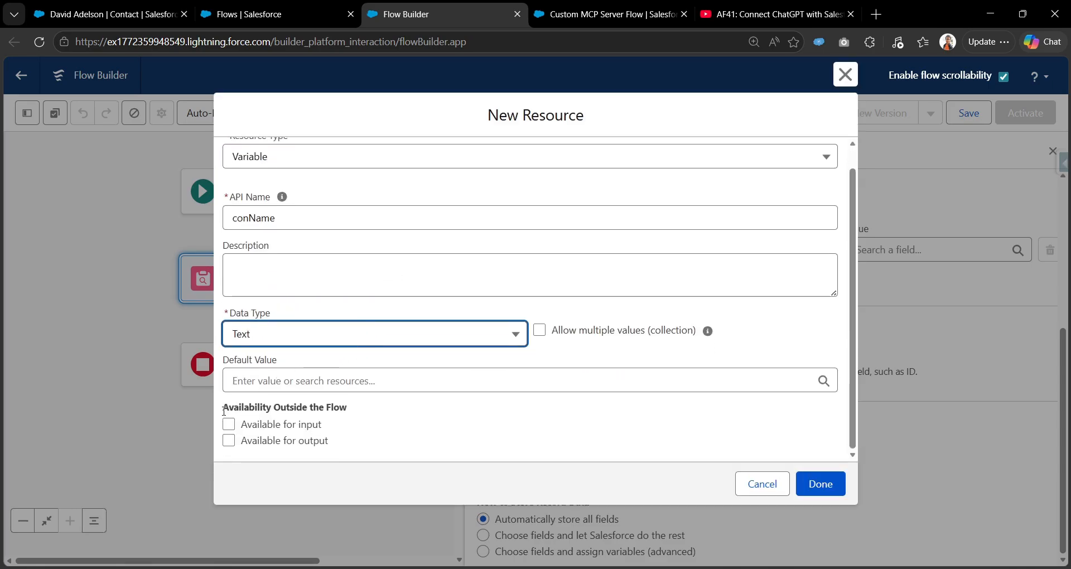
left_click(229, 424)
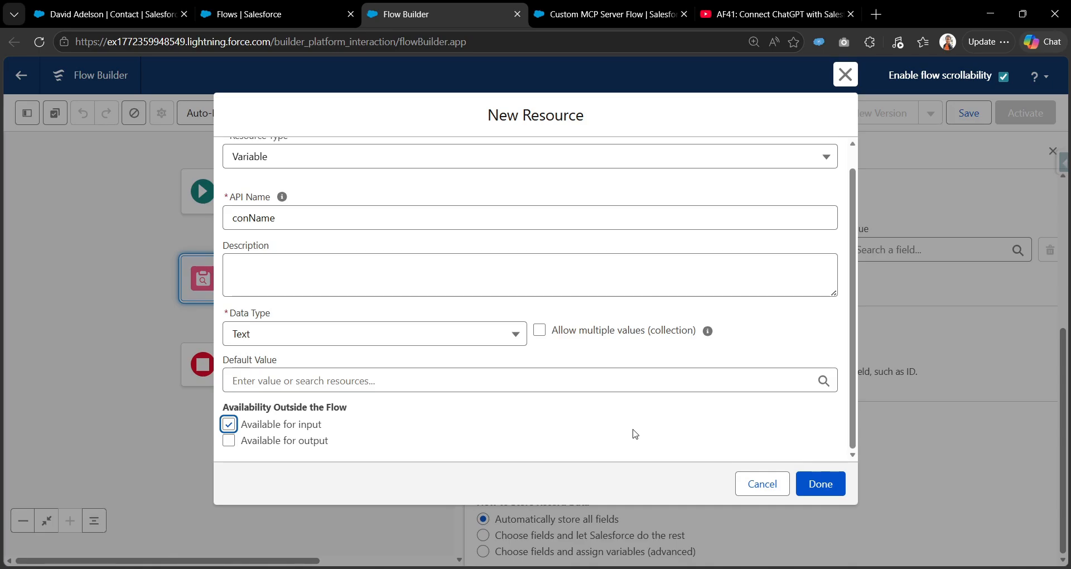
left_click(820, 483)
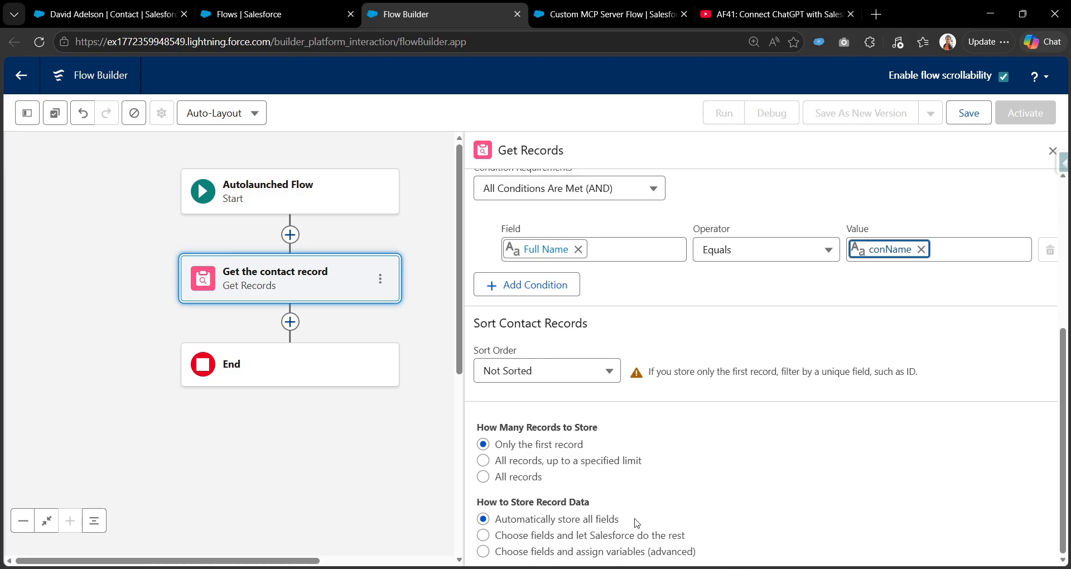
scroll(719, 473, "up", 3)
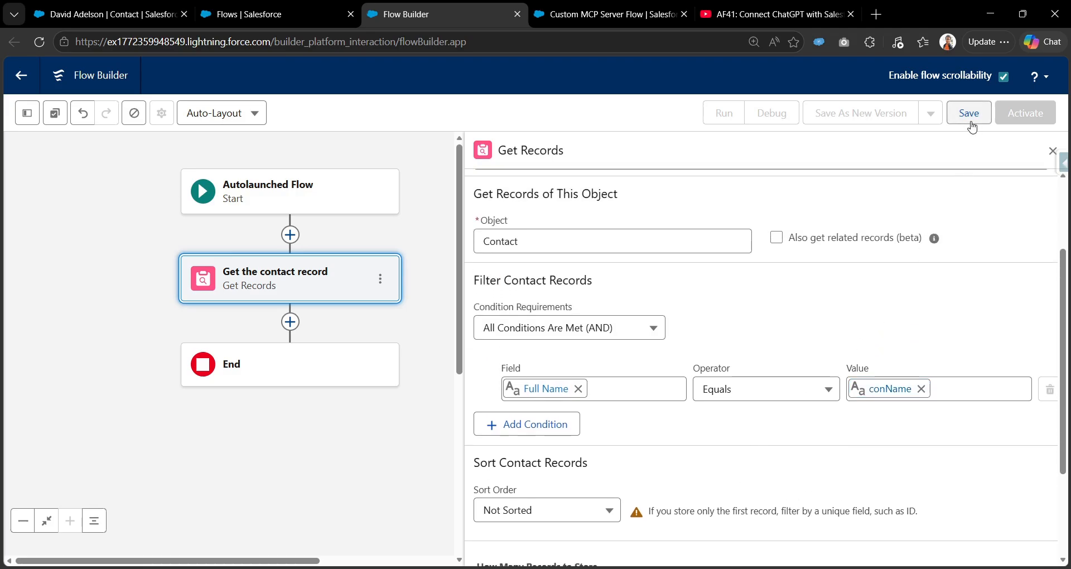
Save the flow with the label 'Get related assets and cases of a contact'.
left_click(969, 121)
left_click(421, 268)
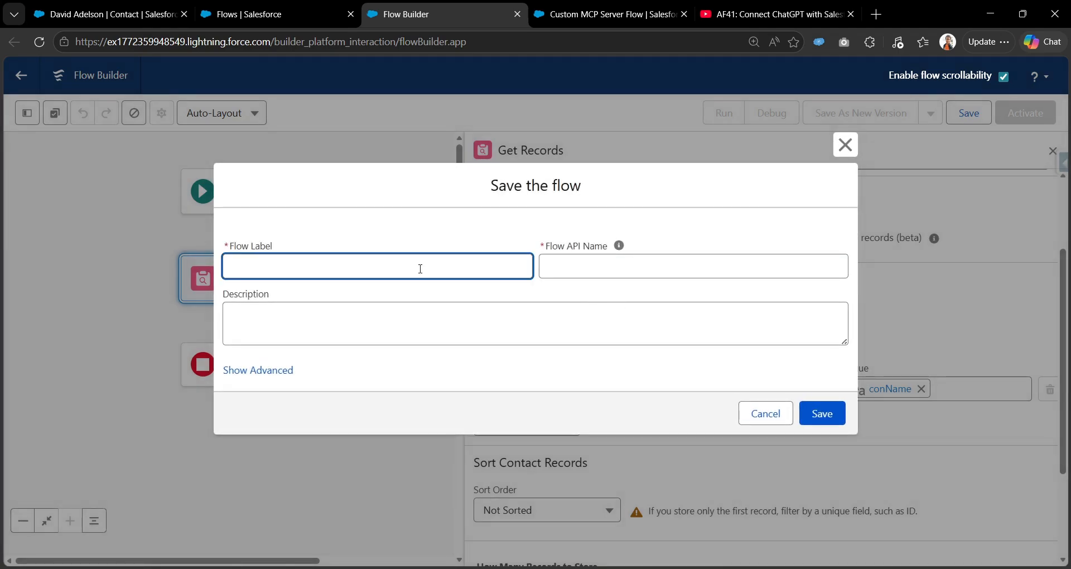
type("Get related assets and case")
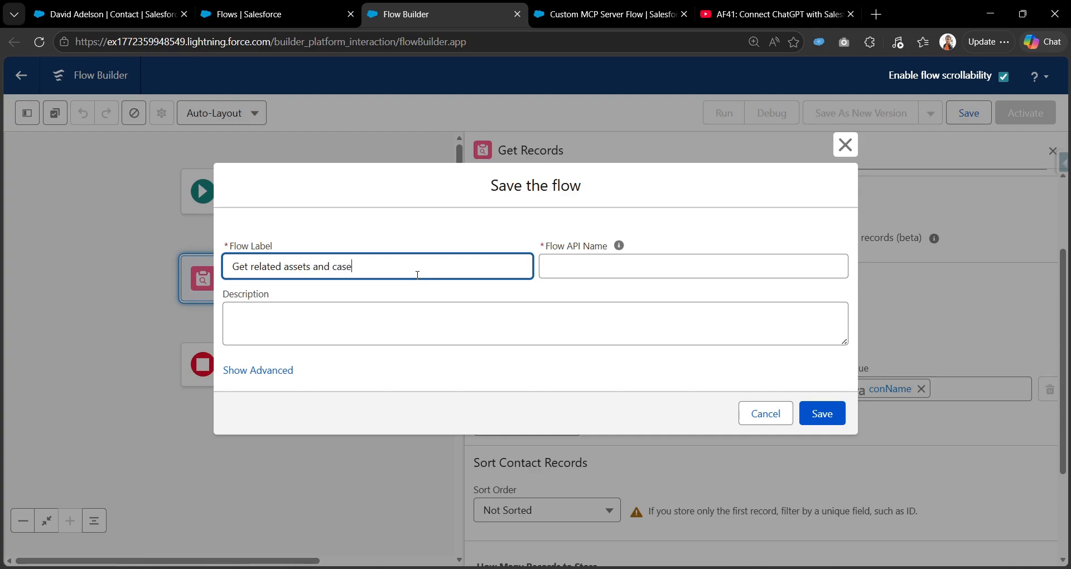
type("s of a contact")
key("Tab")
left_click(821, 412)
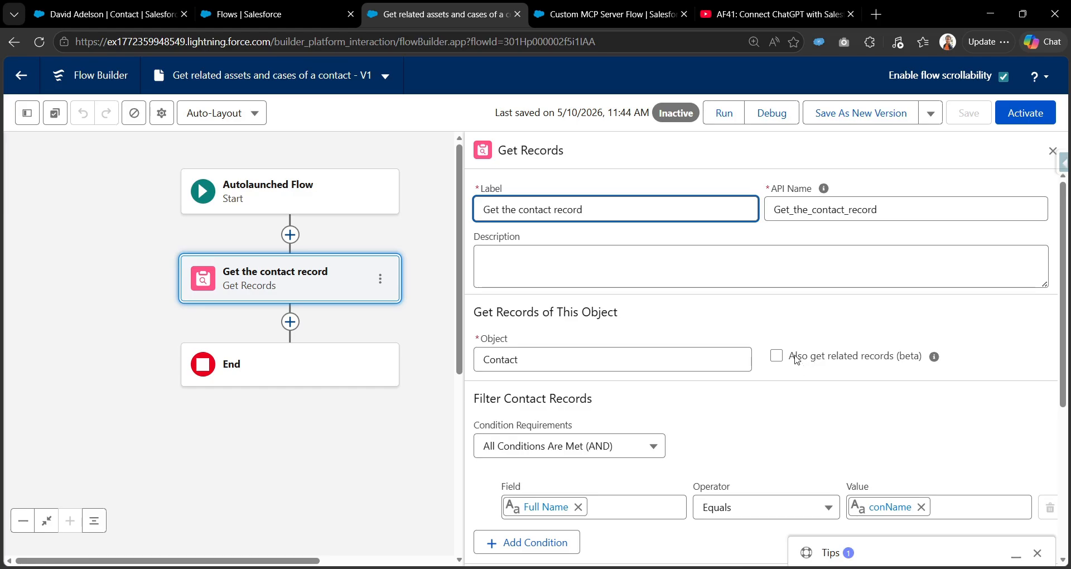
Close the tips panel and add a new element after 'Get the contact record'.
left_click_drag(796, 358, 923, 364)
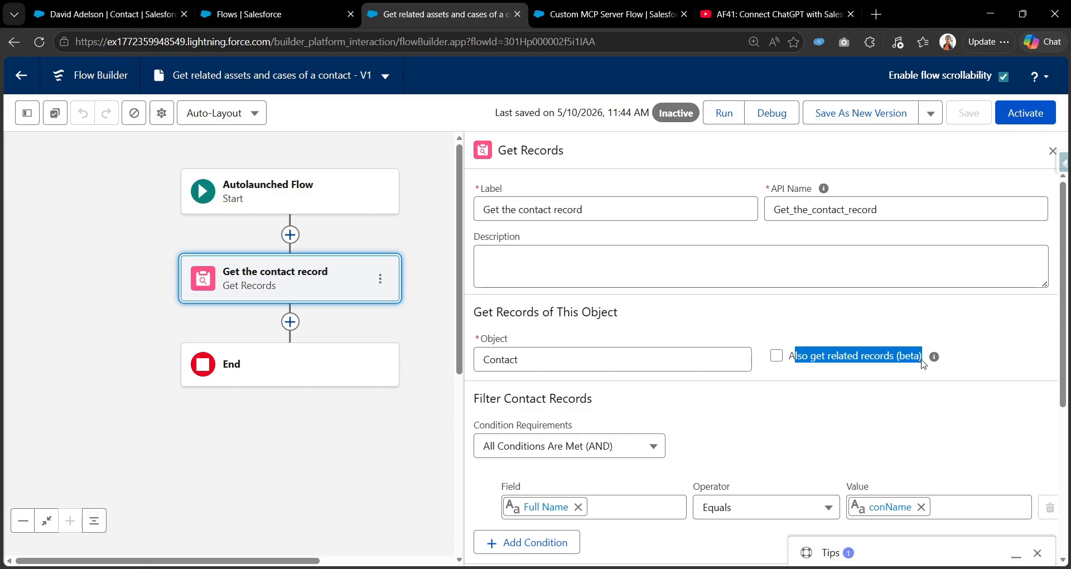
left_click(776, 319)
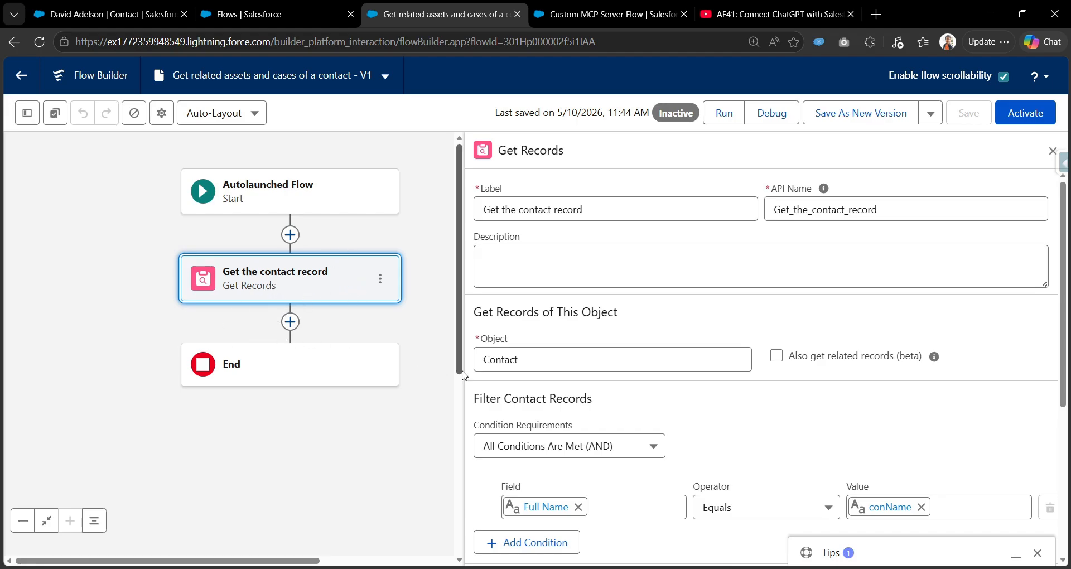
scroll(478, 402, "down", 1)
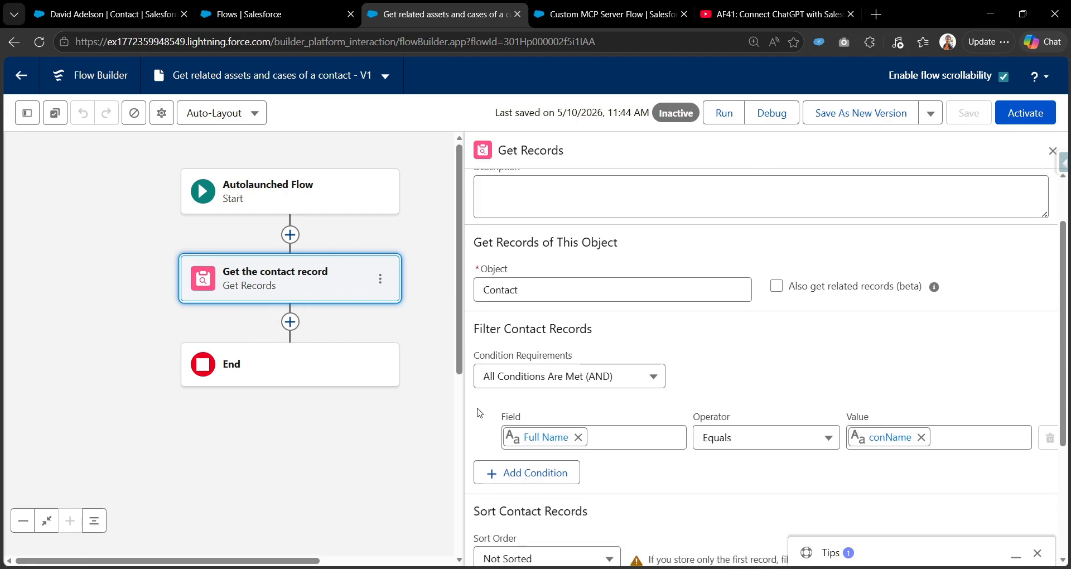
left_click(1039, 552)
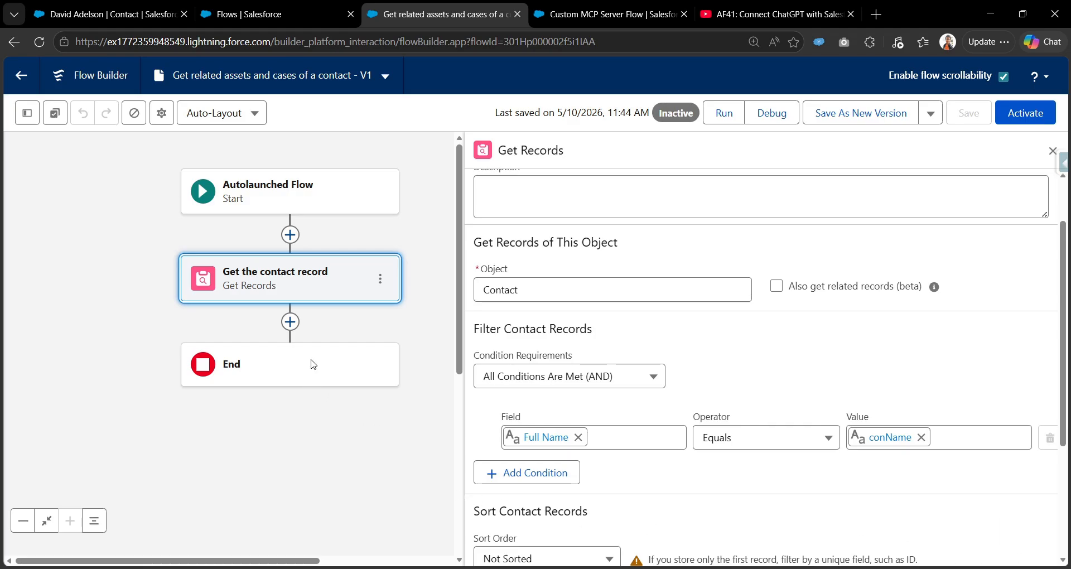
left_click(290, 321)
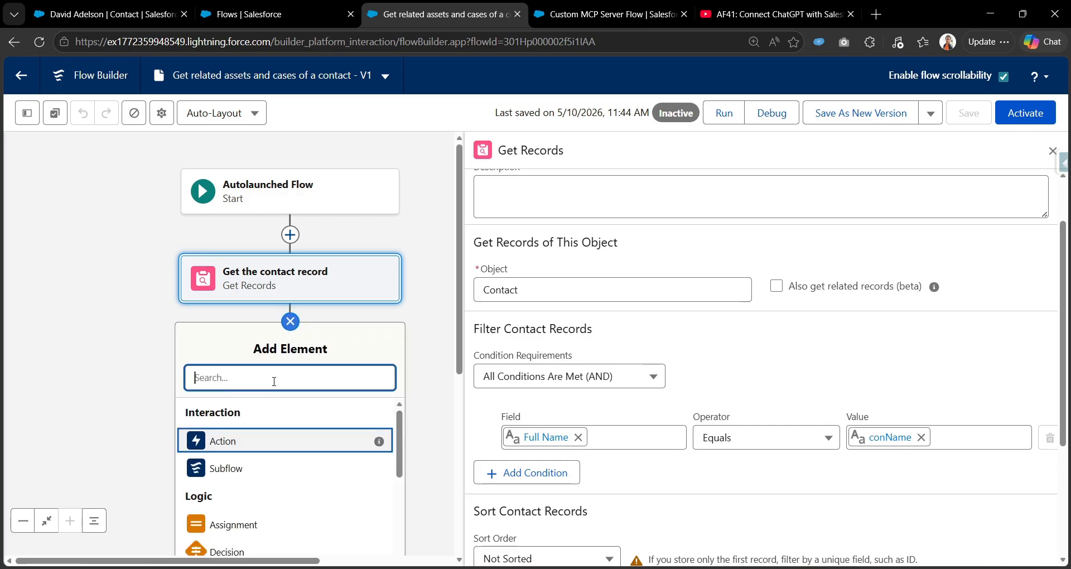
Add a Get Records element labelled 'Get assets' querying the Asset object.
type("get")
left_click(268, 416)
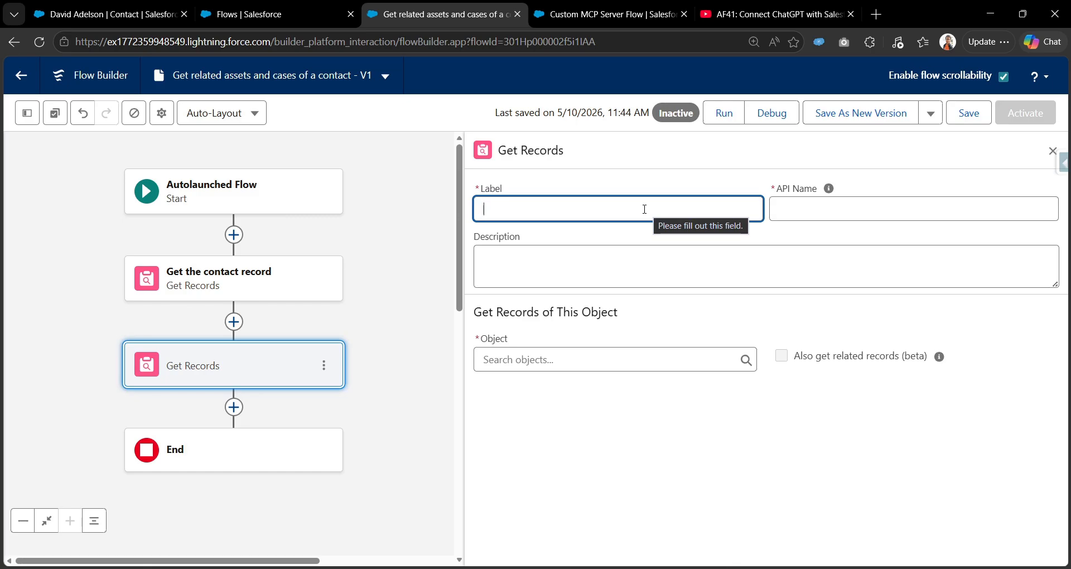
type("Get ass")
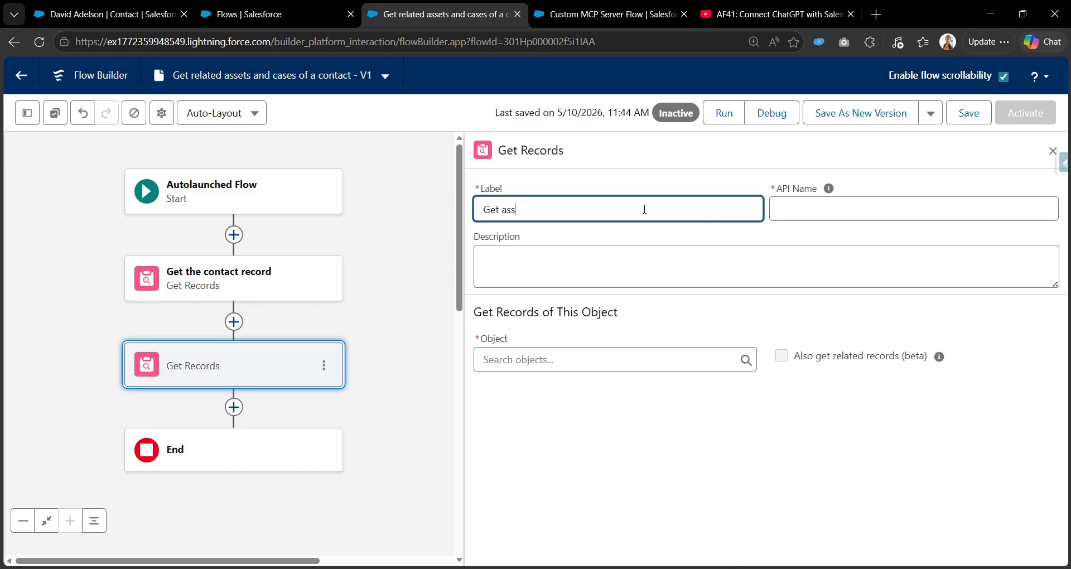
type("ets")
key("Tab")
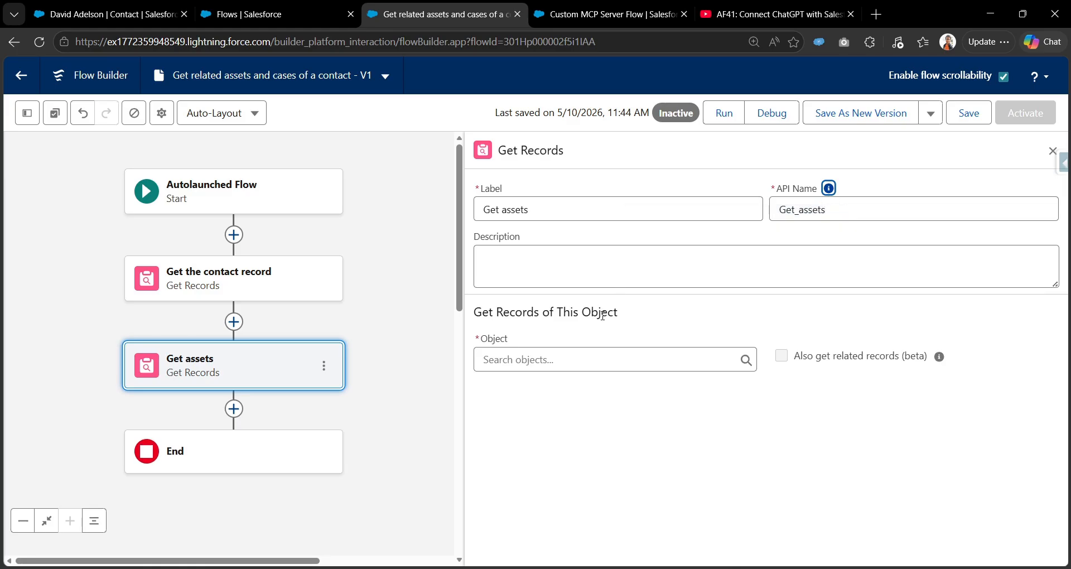
left_click(574, 361)
type("asset")
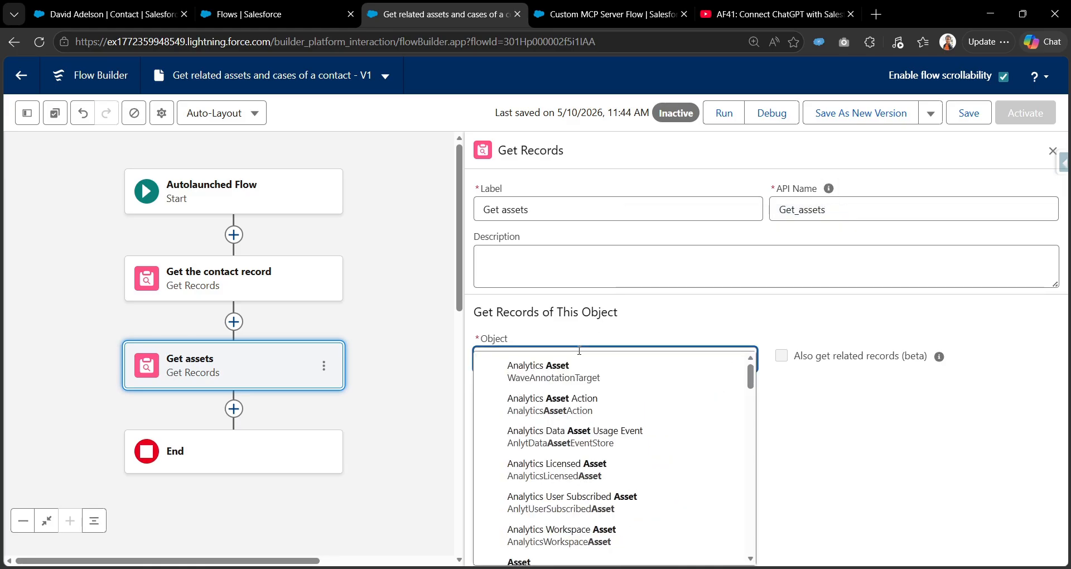
scroll(562, 457, "down", 3)
left_click(551, 503)
Filter assets where Contact ID equals Get_the_contact_record's Contact ID.
scroll(557, 483, "down", 4)
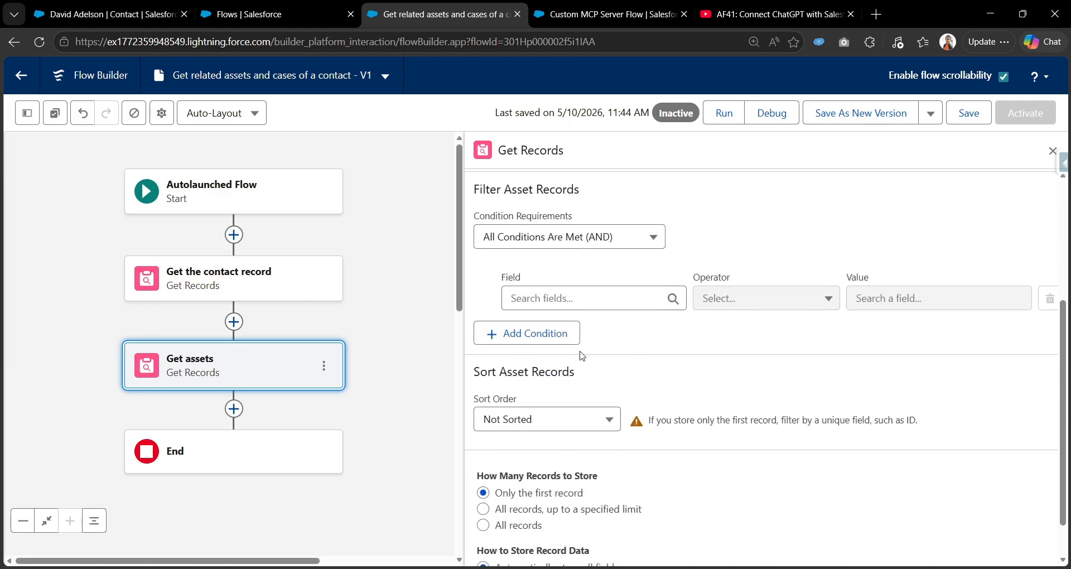
left_click(595, 300)
type("Con")
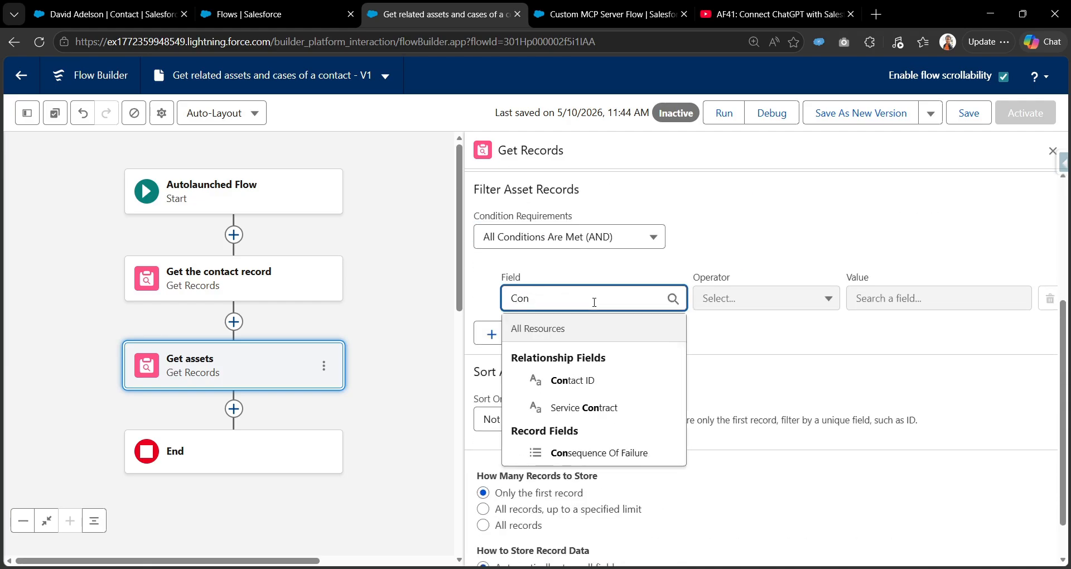
left_click(590, 379)
left_click(885, 295)
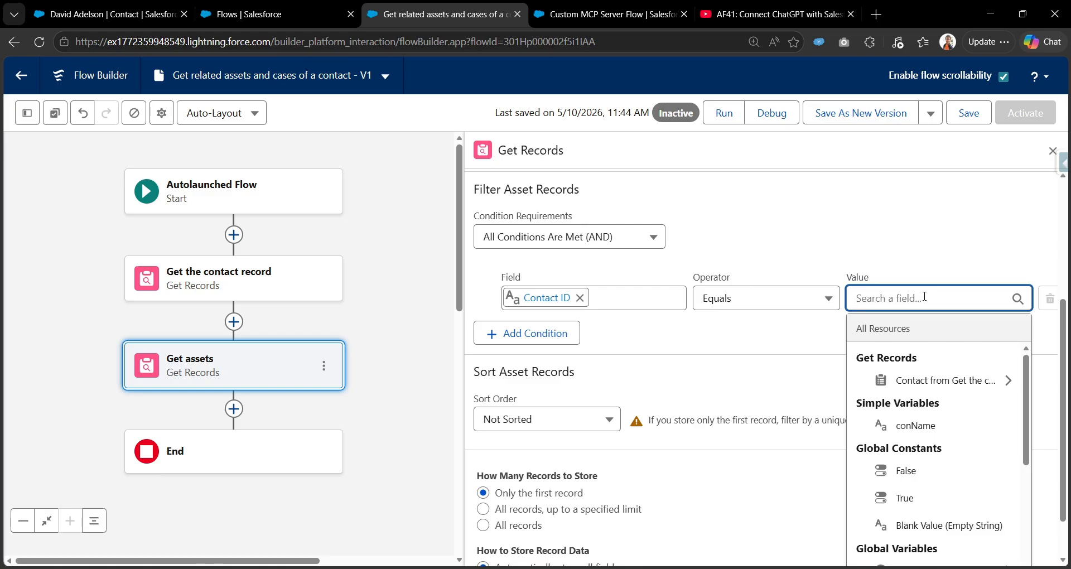
type("get")
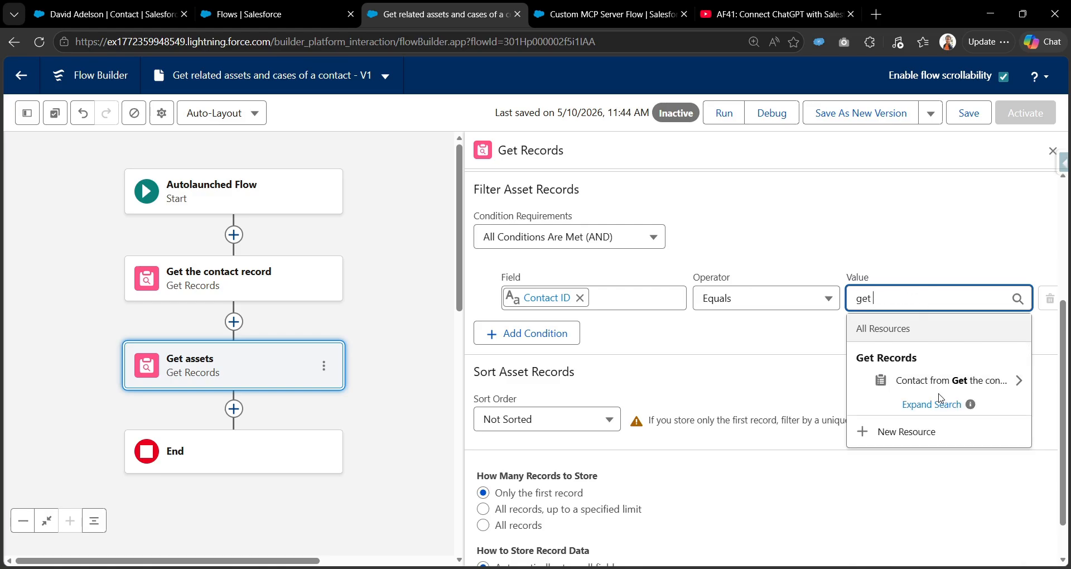
left_click(925, 380)
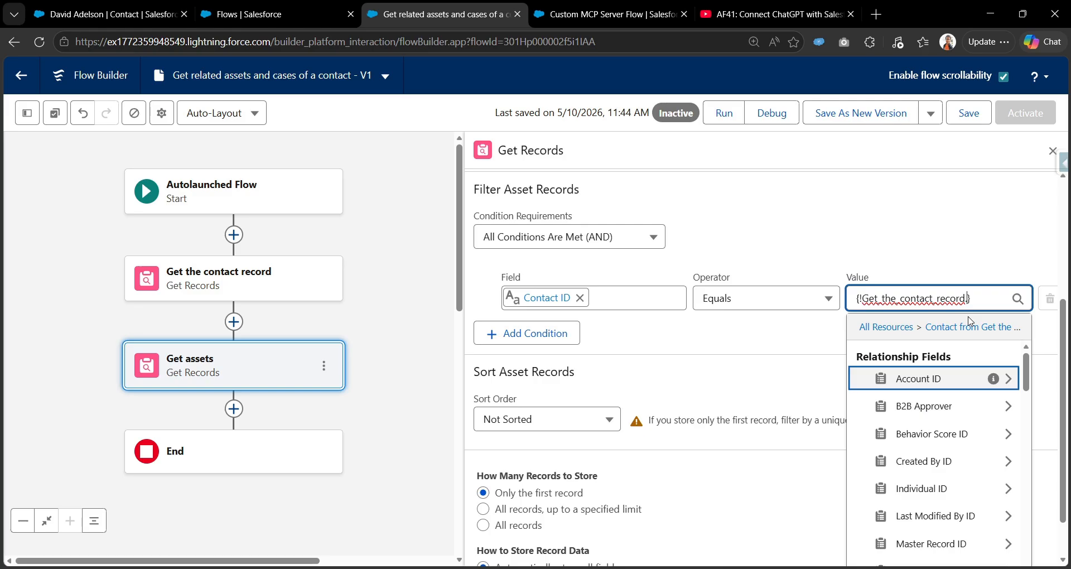
type("id")
left_click(952, 258)
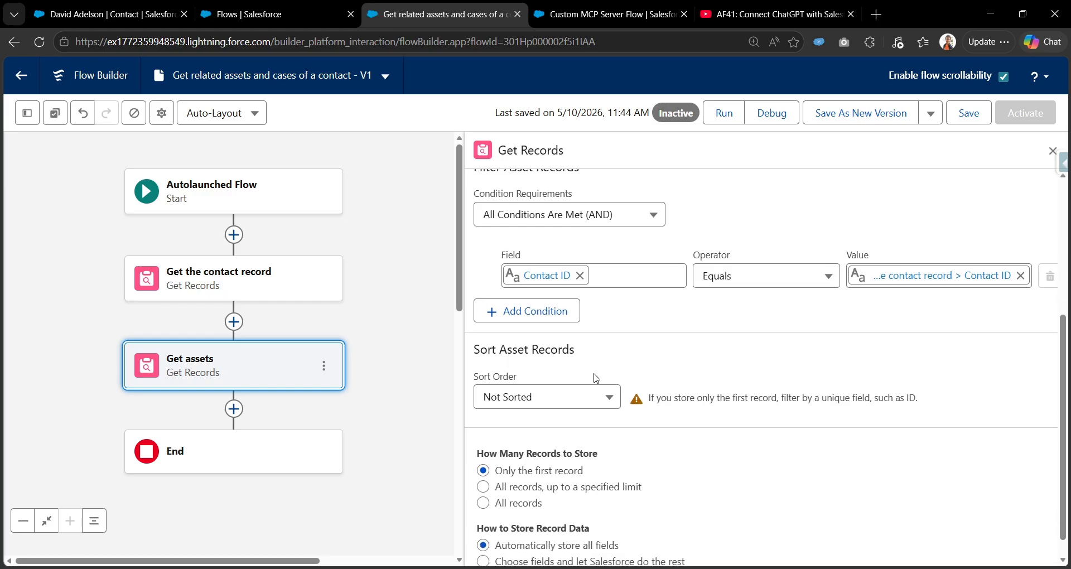
Make the Get assets step store all matching records.
scroll(595, 376, "down", 1)
left_click(484, 477)
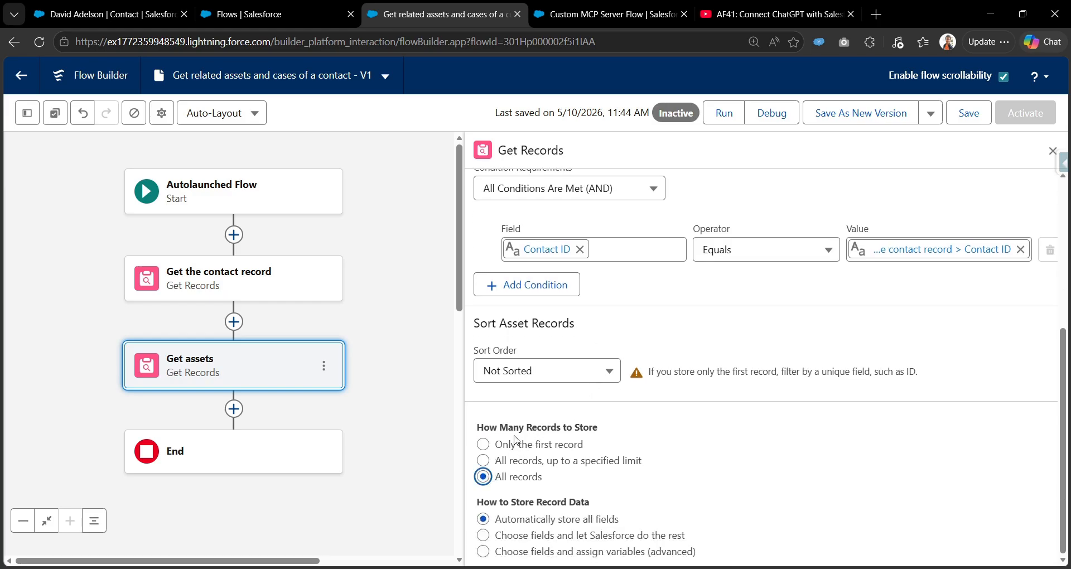
left_click_drag(479, 429, 620, 428)
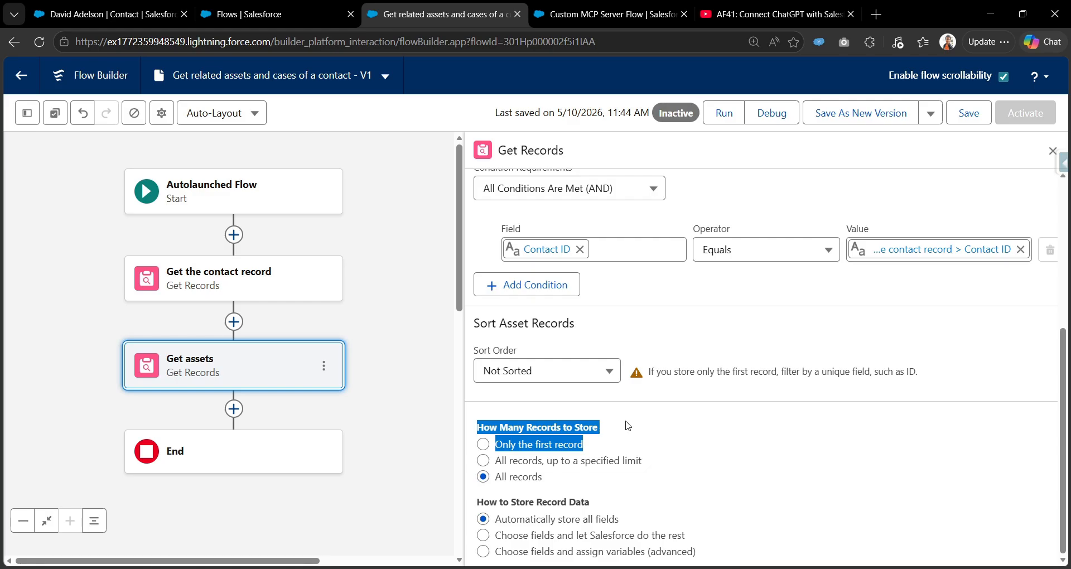
Set Get assets to store record data by choosing fields and assigning variables.
left_click(678, 452)
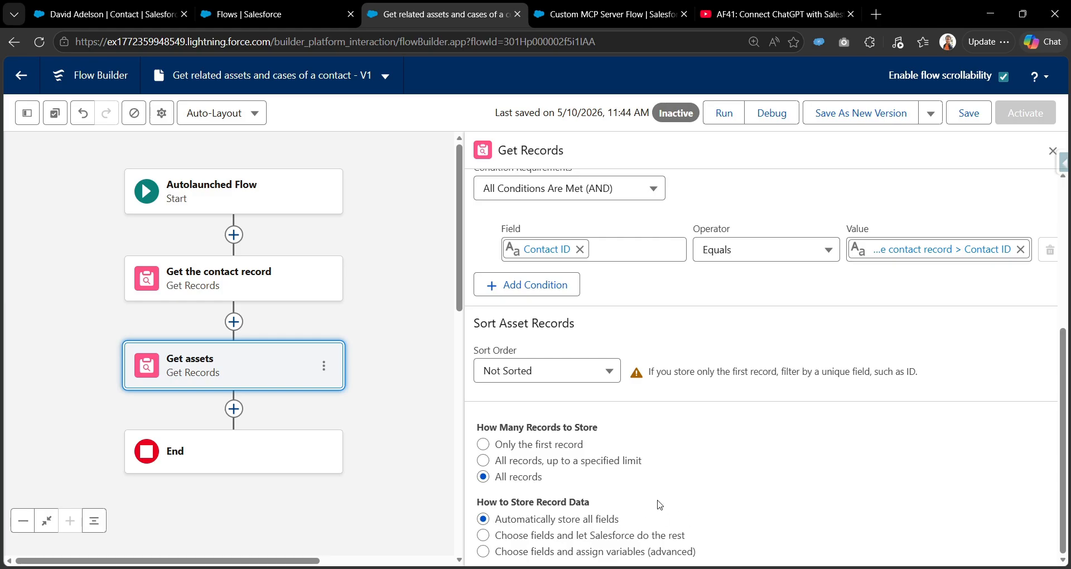
left_click(483, 552)
scroll(562, 463, "down", 2)
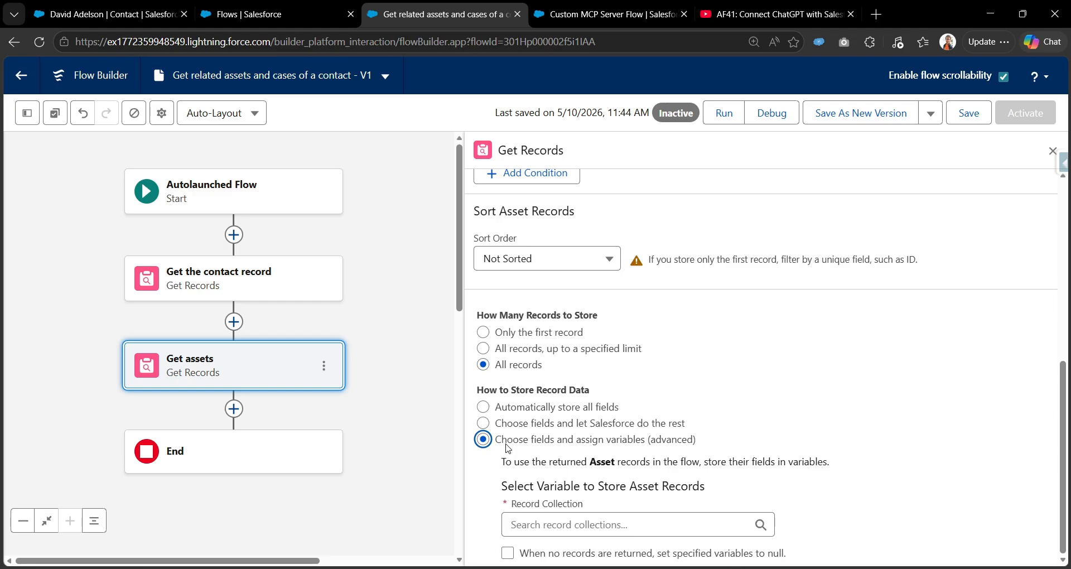
left_click(490, 424)
scroll(519, 455, "down", 1)
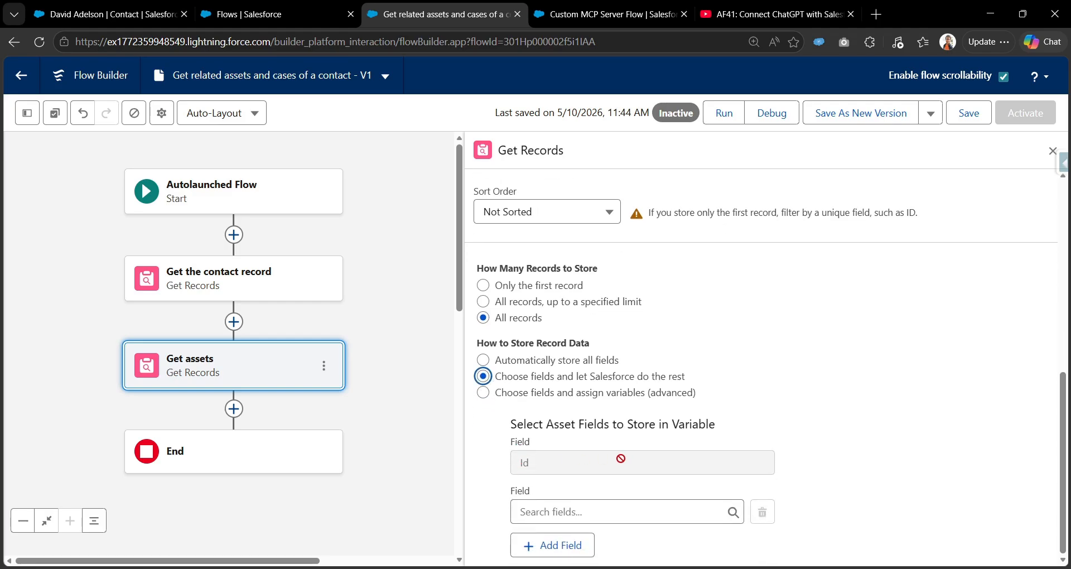
left_click(483, 392)
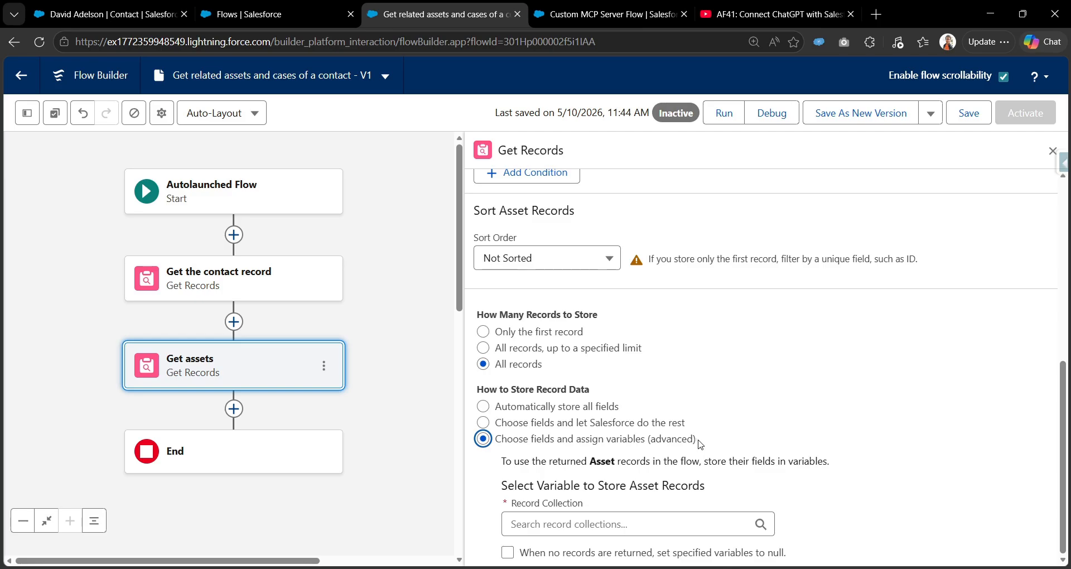
Start a new Variable resource for the Get assets records, named Assets_collection.
left_click(567, 524)
left_click(576, 487)
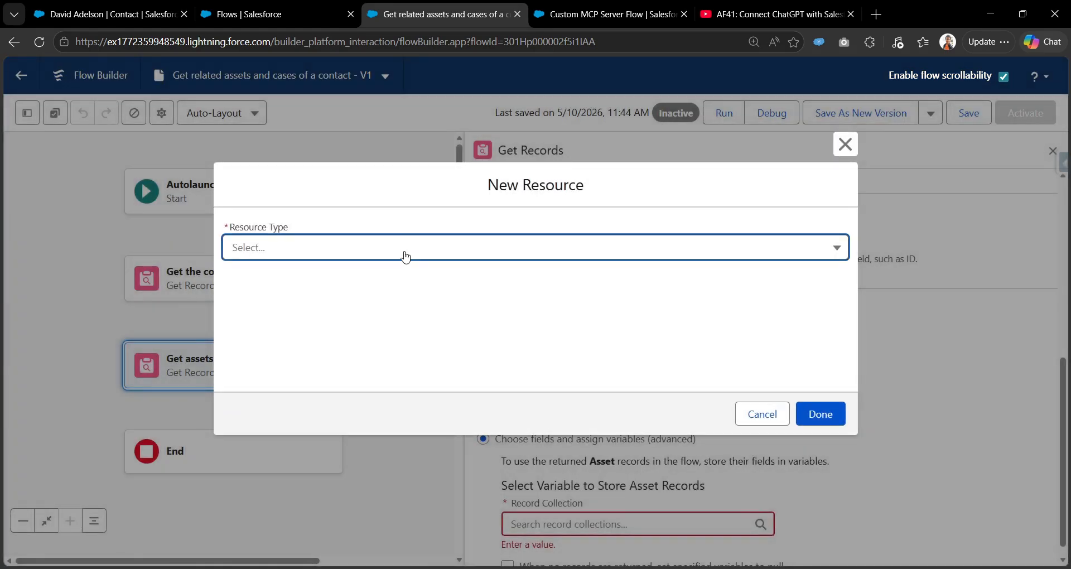
left_click(405, 257)
left_click(392, 285)
left_click(401, 278)
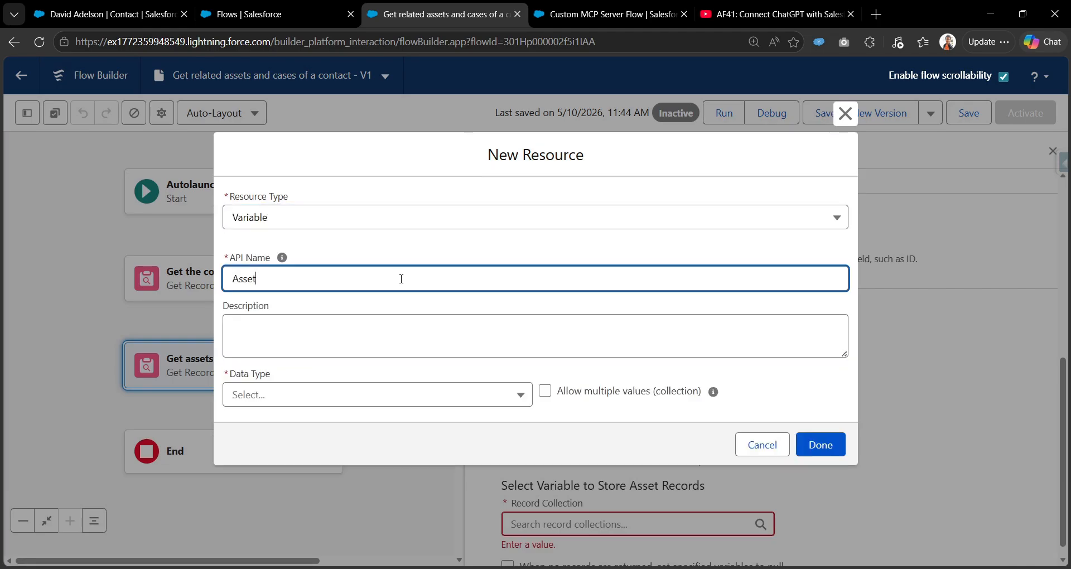
type("Assets_collection")
Make Assets_collection a multi-value Record variable of object Asset, available for output.
left_click(293, 395)
left_click(310, 220)
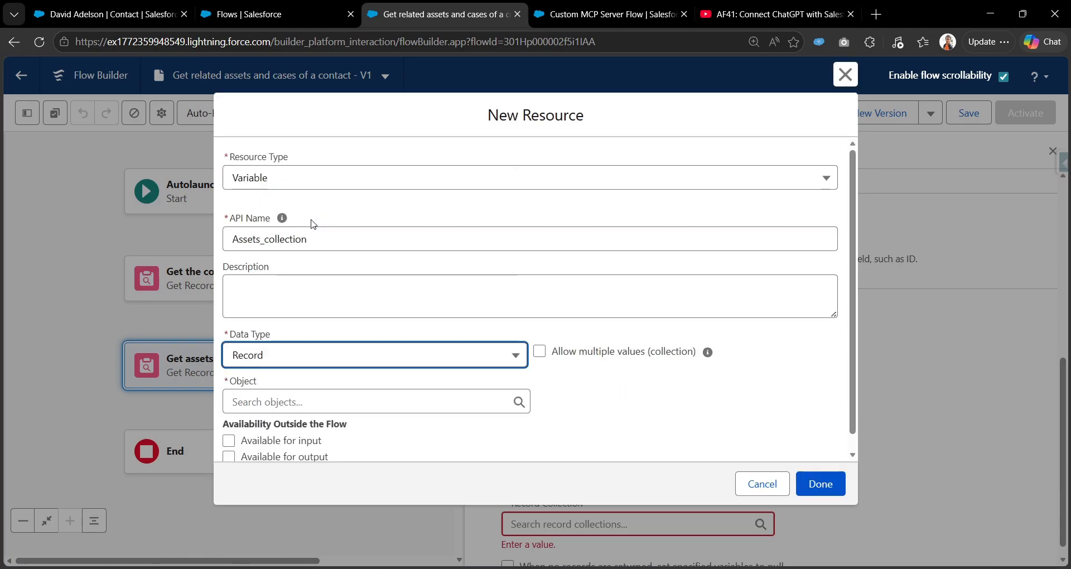
left_click(539, 352)
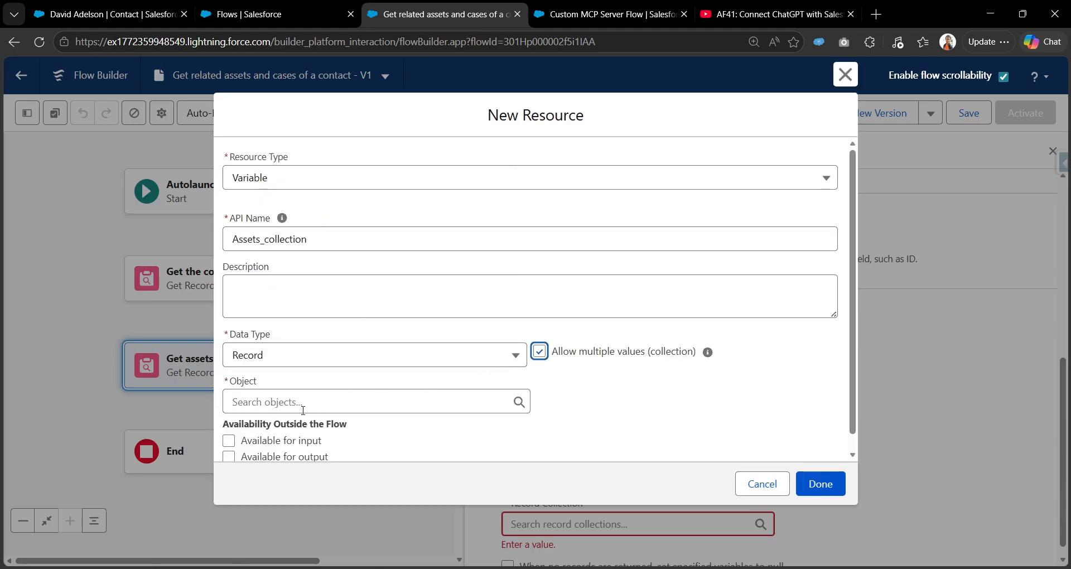
left_click(257, 400)
type("asset")
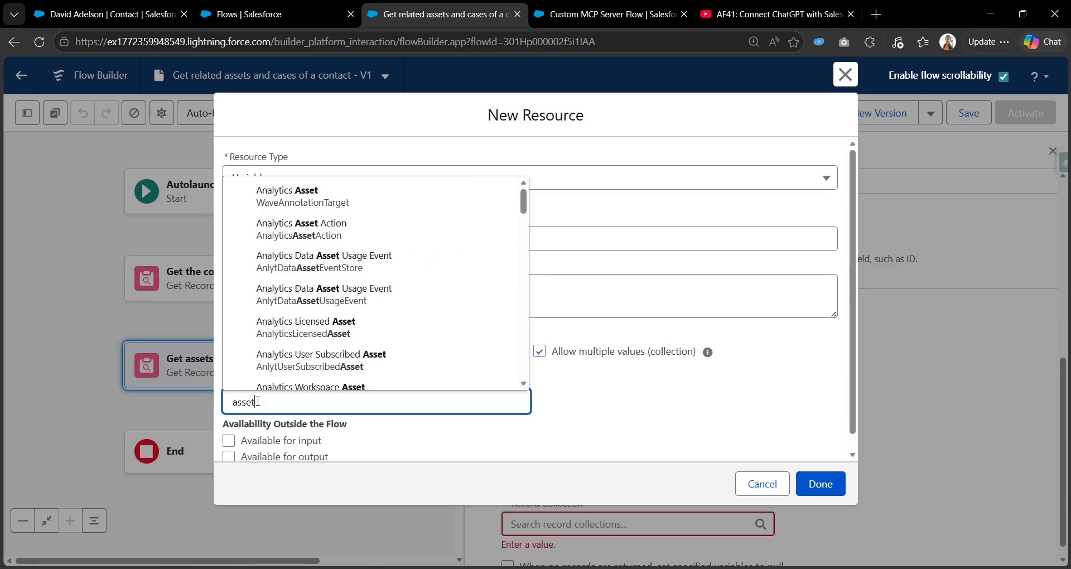
scroll(283, 241, "down", 3)
left_click(276, 217)
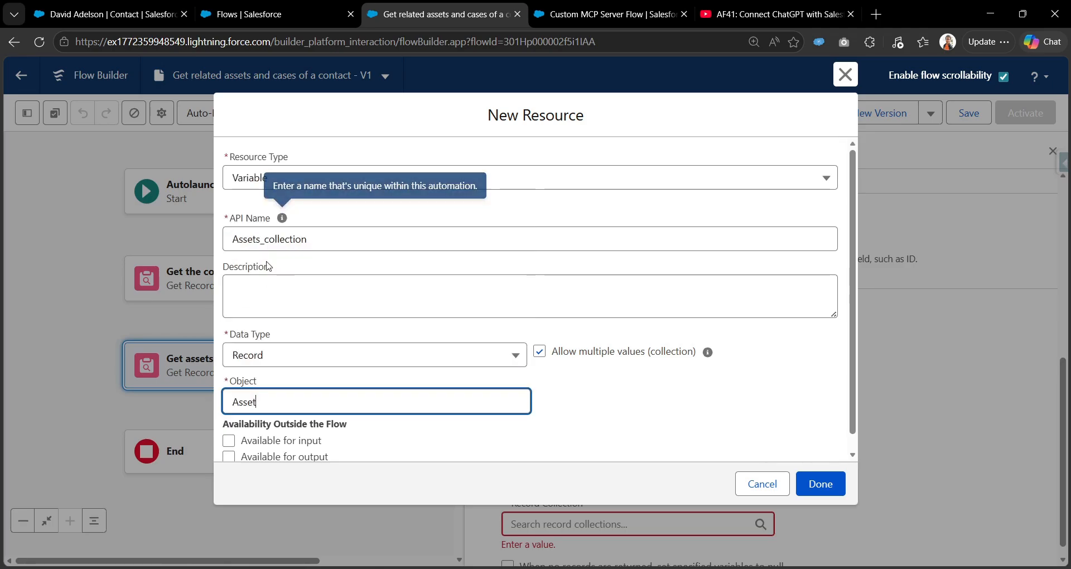
scroll(229, 446, "down", 1)
left_click(228, 445)
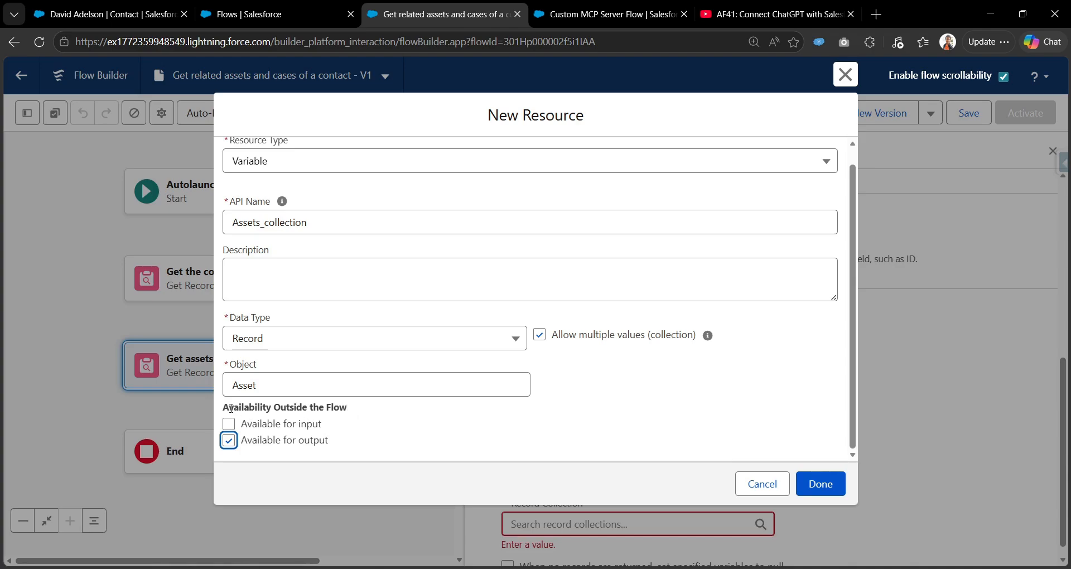
left_click(283, 448)
left_click(820, 484)
scroll(544, 389, "down", 3)
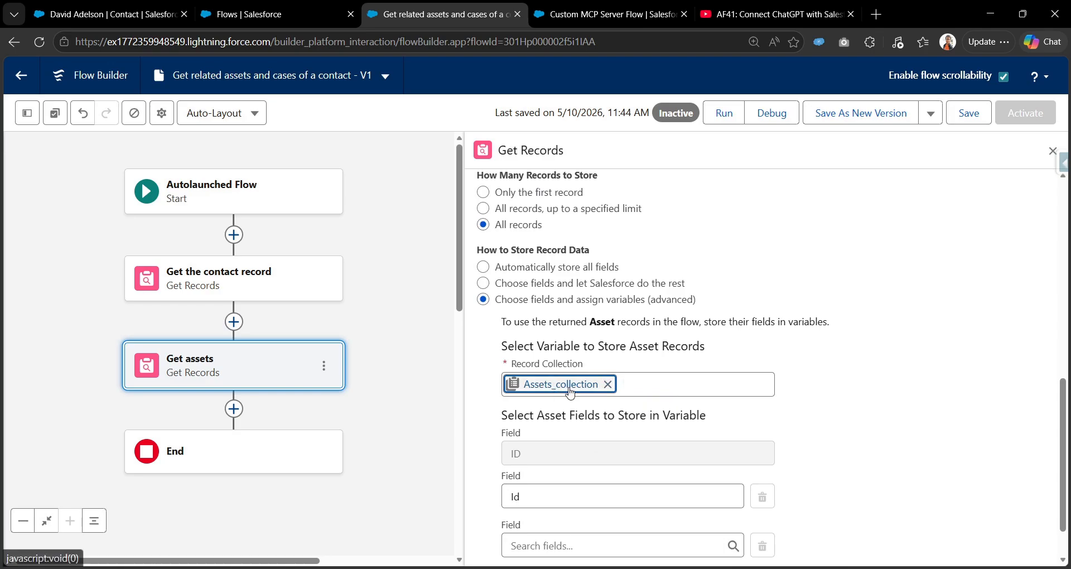
After checking the contact's assets, store the asset Name and SerialNumber fields in Get assets.
scroll(550, 468, "down", 1)
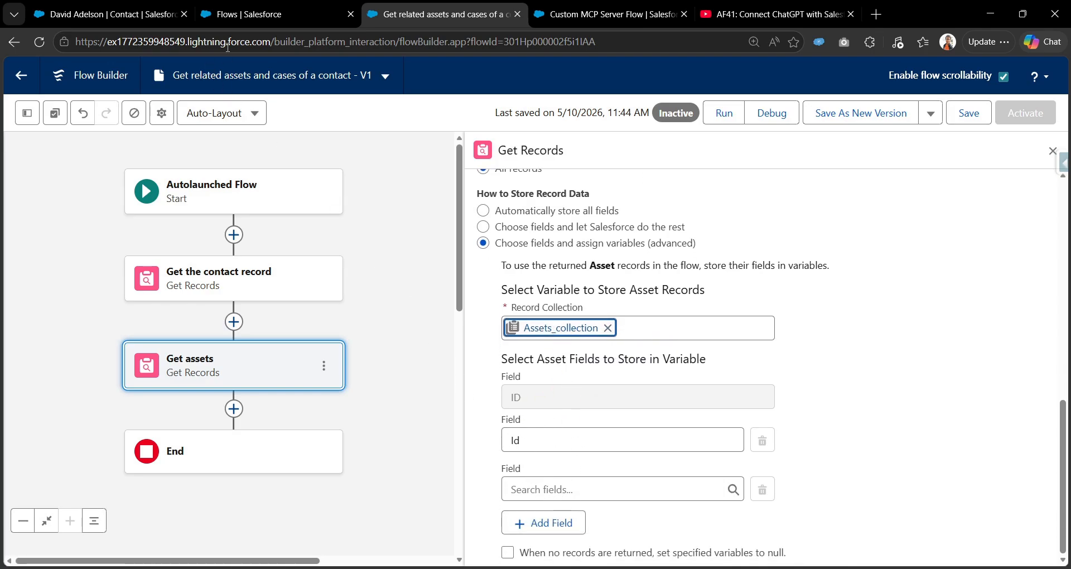
left_click(106, 14)
scroll(127, 356, "down", 3)
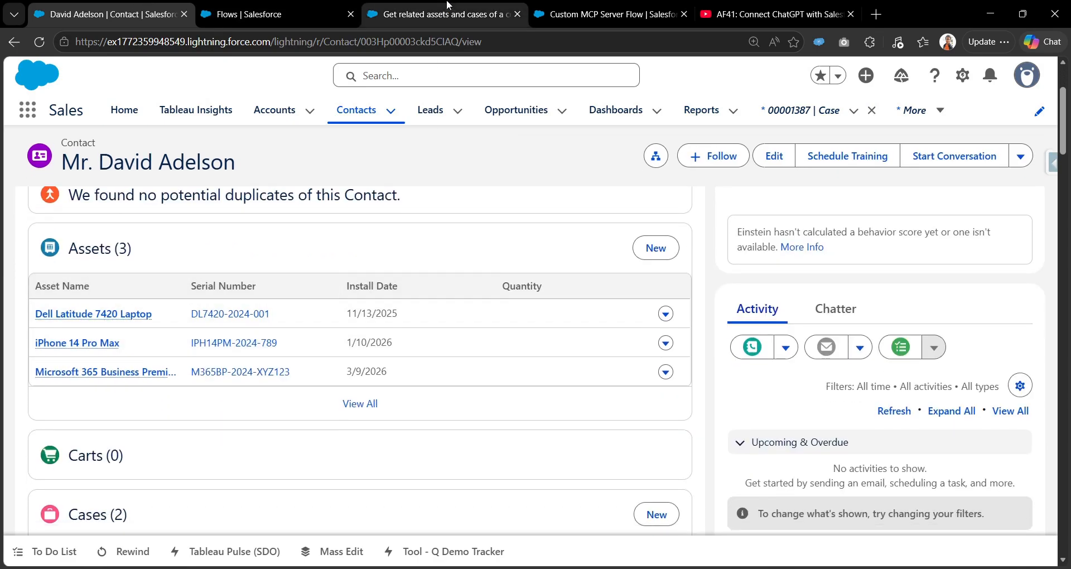
left_click(468, 6)
left_click(555, 488)
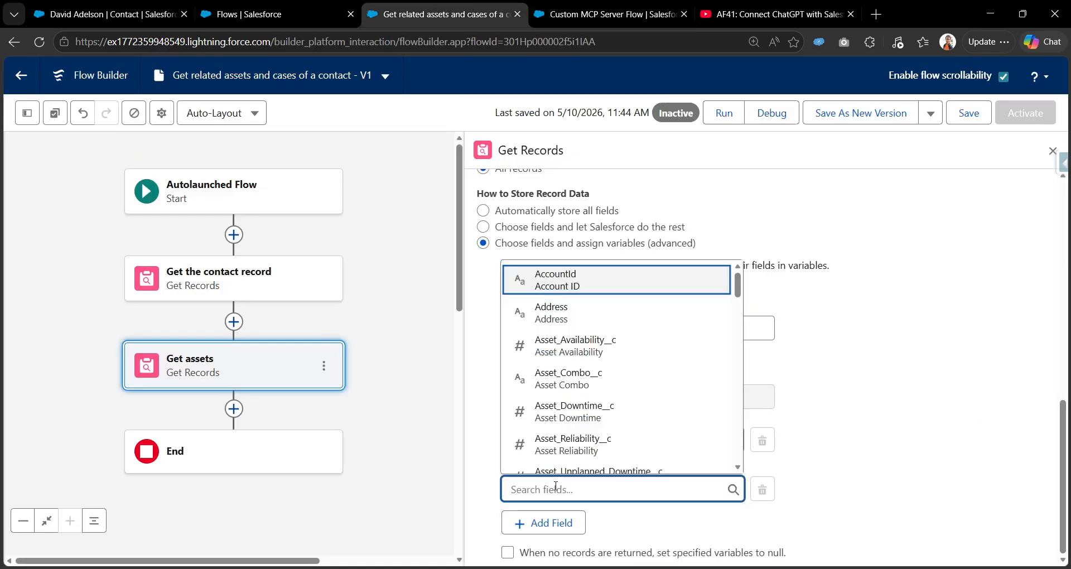
type("name")
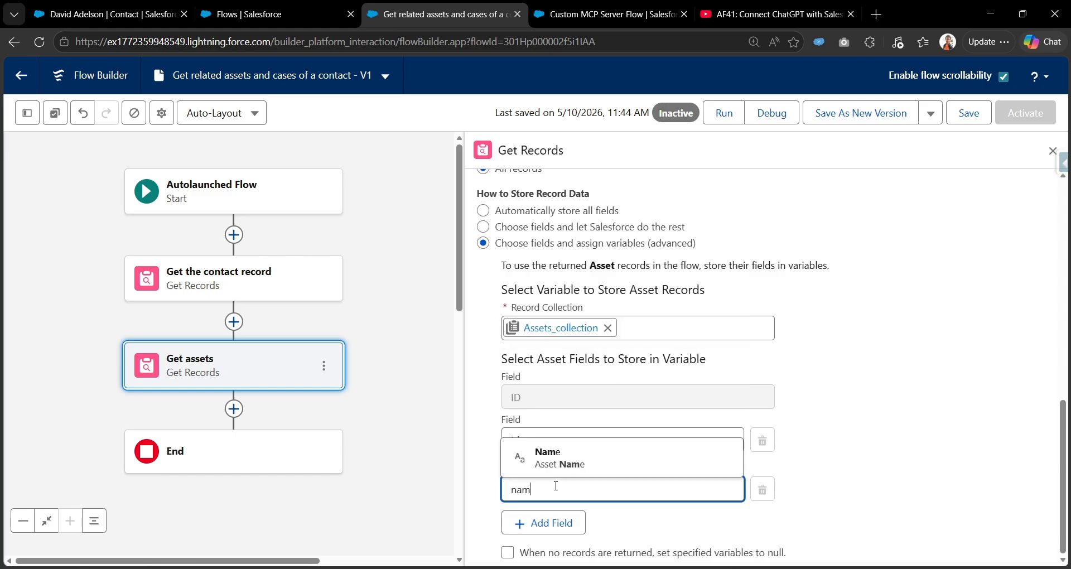
left_click(556, 474)
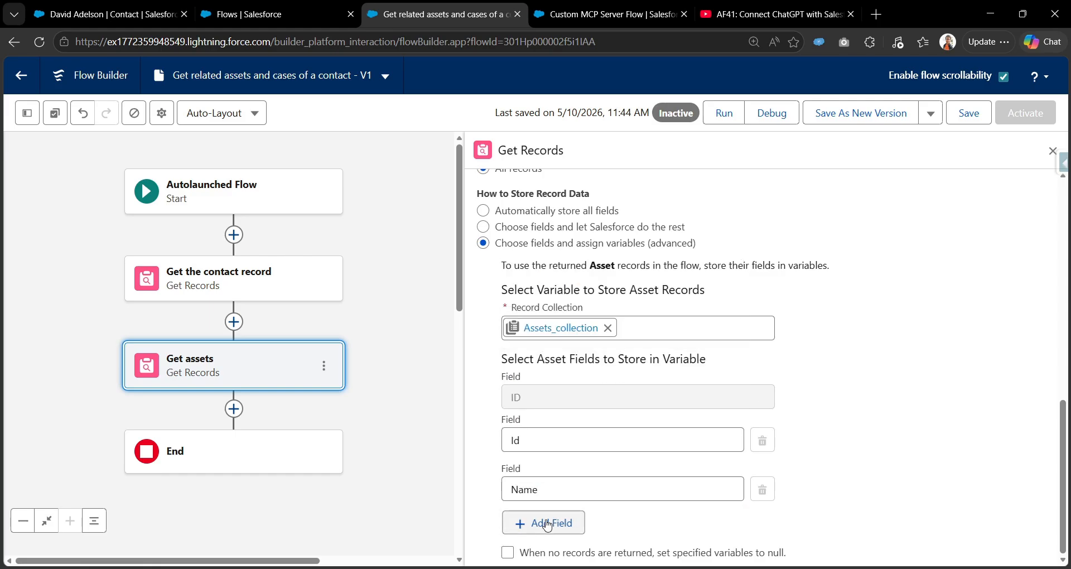
left_click(549, 523)
left_click(560, 490)
type("serial")
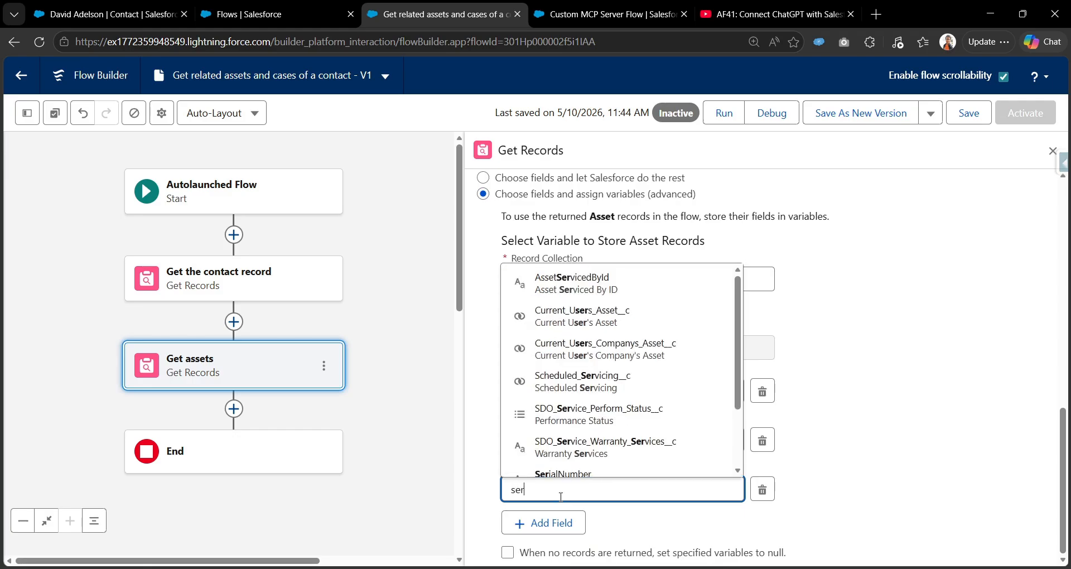
left_click(563, 457)
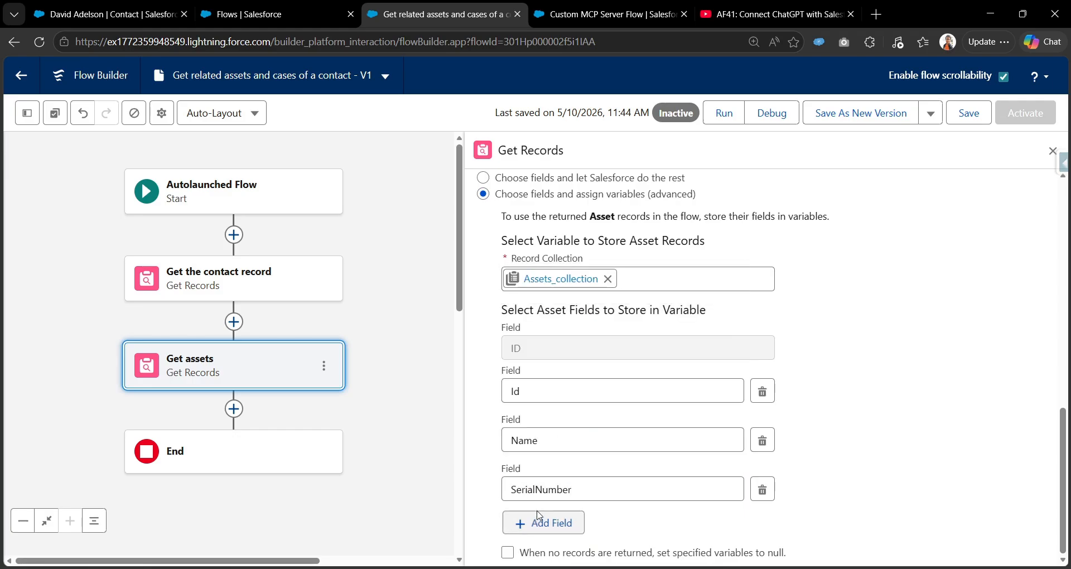
Add InstallDate and ProductDescription as stored fields, then bring up the contact's assets page.
left_click(549, 523)
left_click(557, 485)
type("inst")
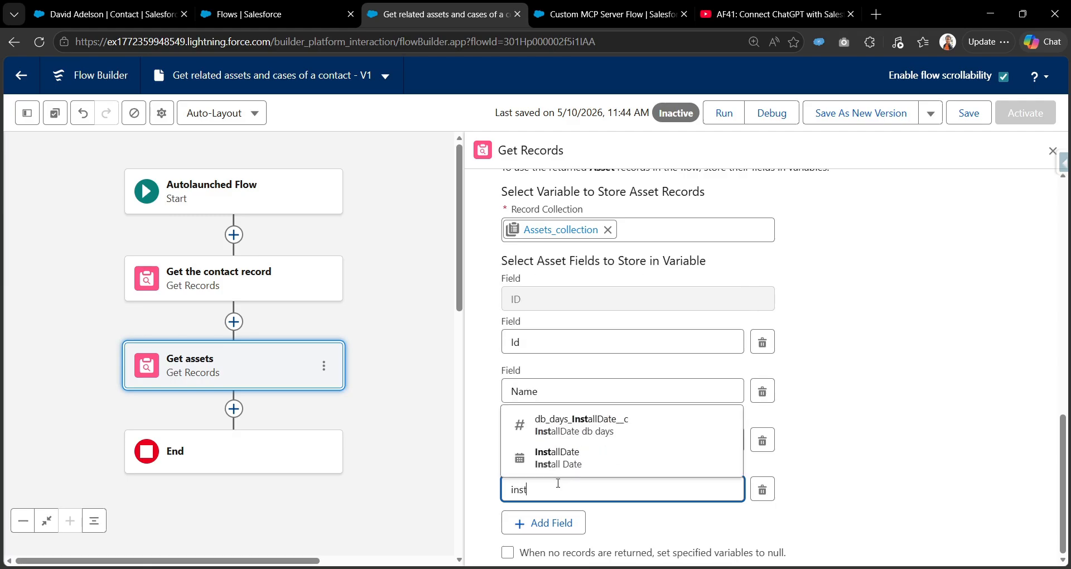
left_click(558, 457)
left_click(544, 523)
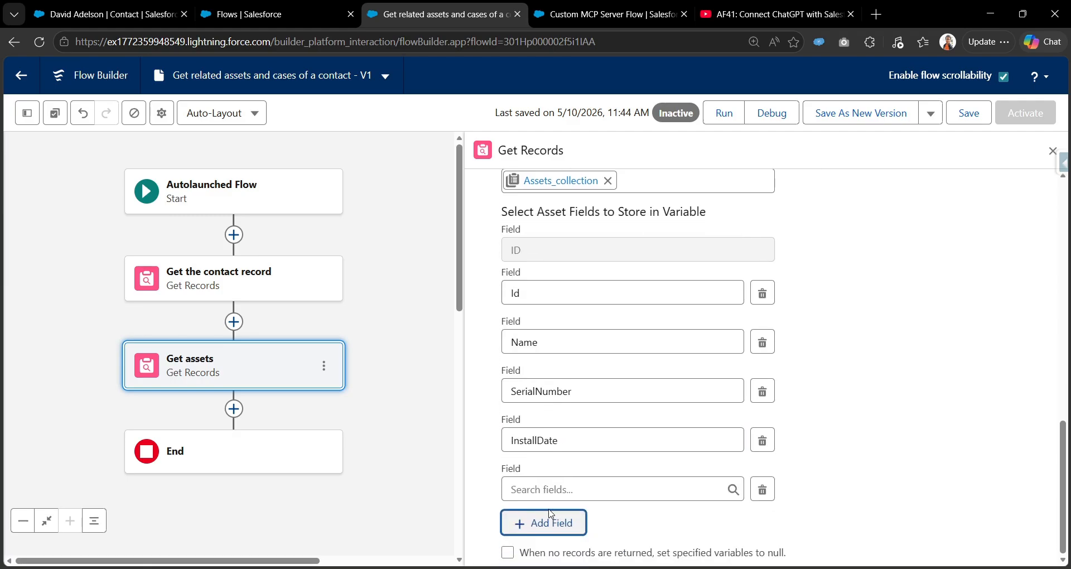
left_click(559, 491)
type("prod")
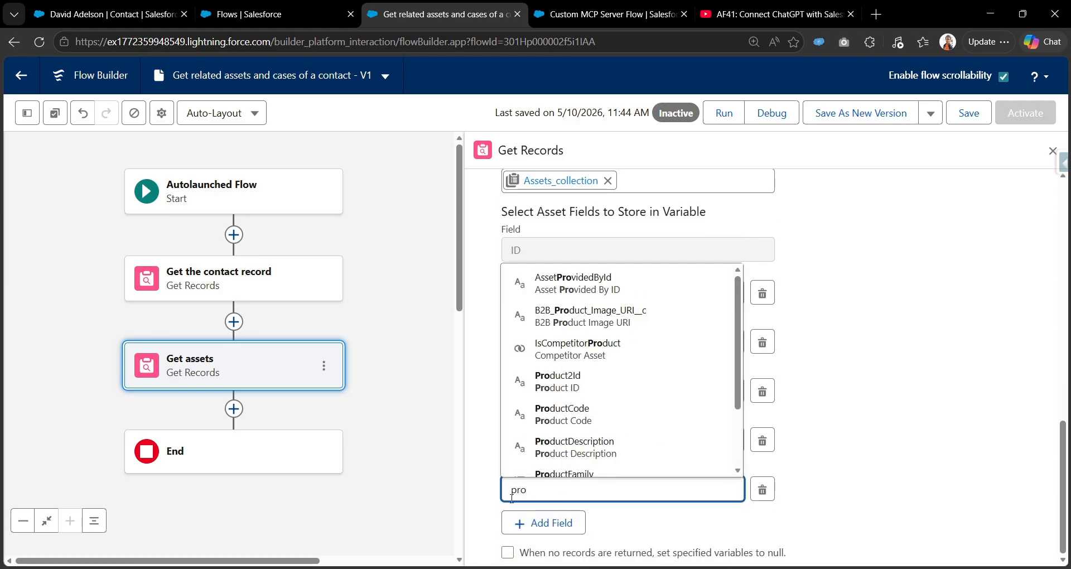
left_click(566, 449)
left_click(106, 14)
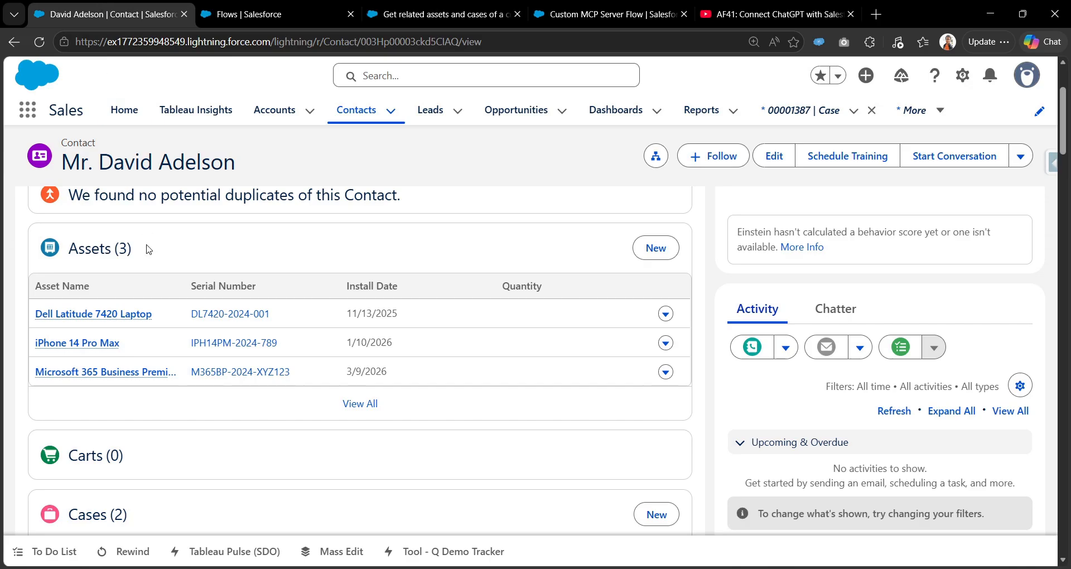
Review the Dell Latitude 7420 Laptop asset's details, then go back to the Get assets step.
left_click(102, 312)
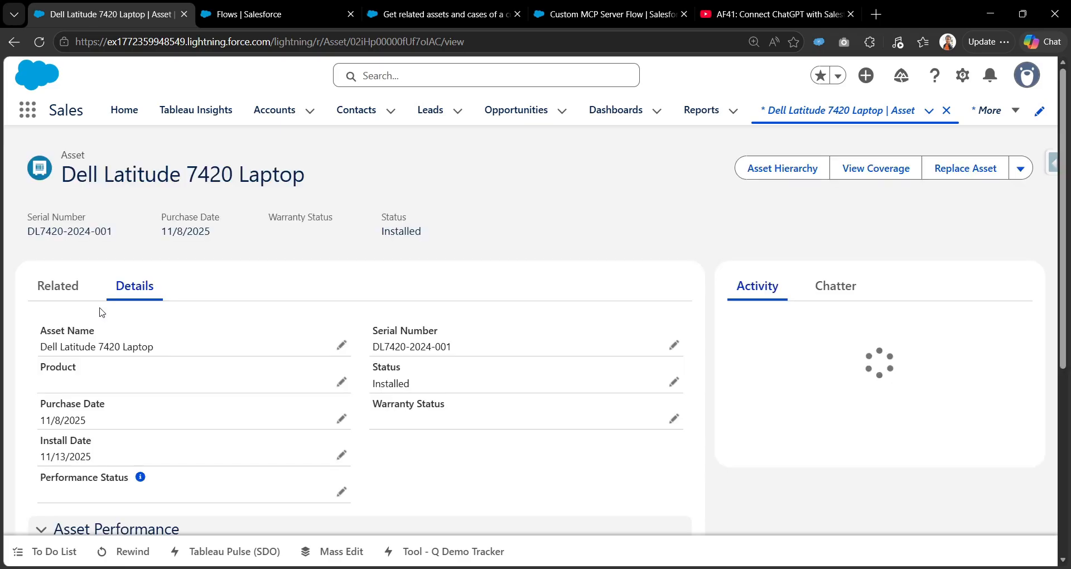
scroll(92, 355, "down", 5)
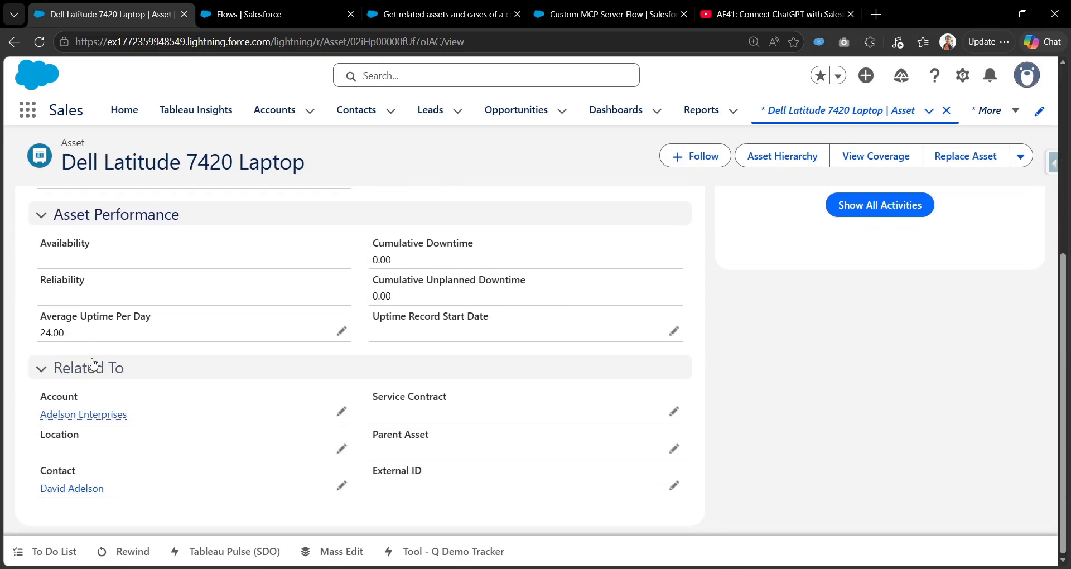
scroll(92, 357, "up", 5)
scroll(93, 412, "down", 5)
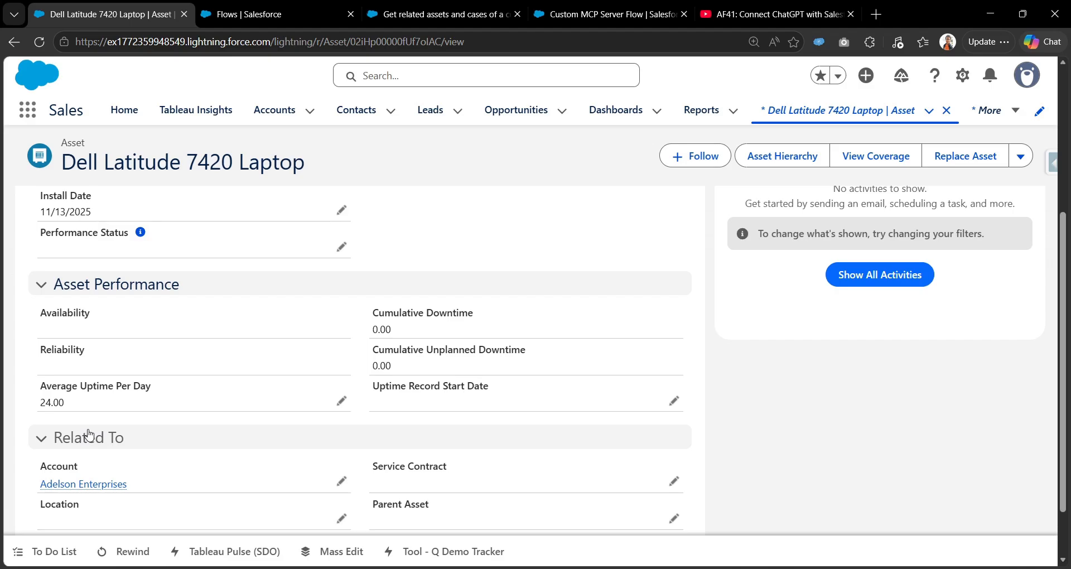
scroll(88, 442, "up", 5)
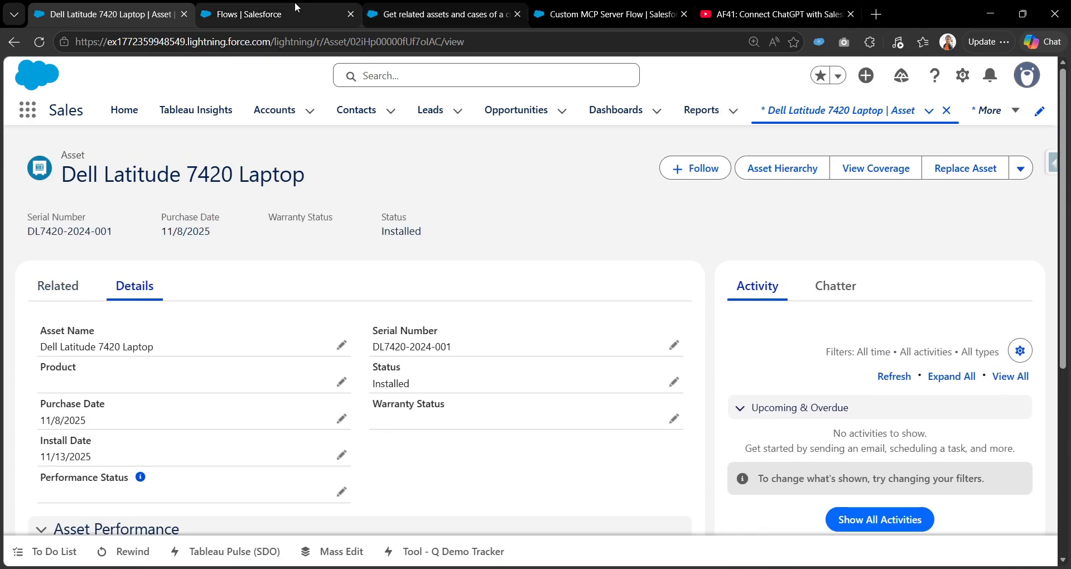
left_click(279, 14)
left_click(400, 5)
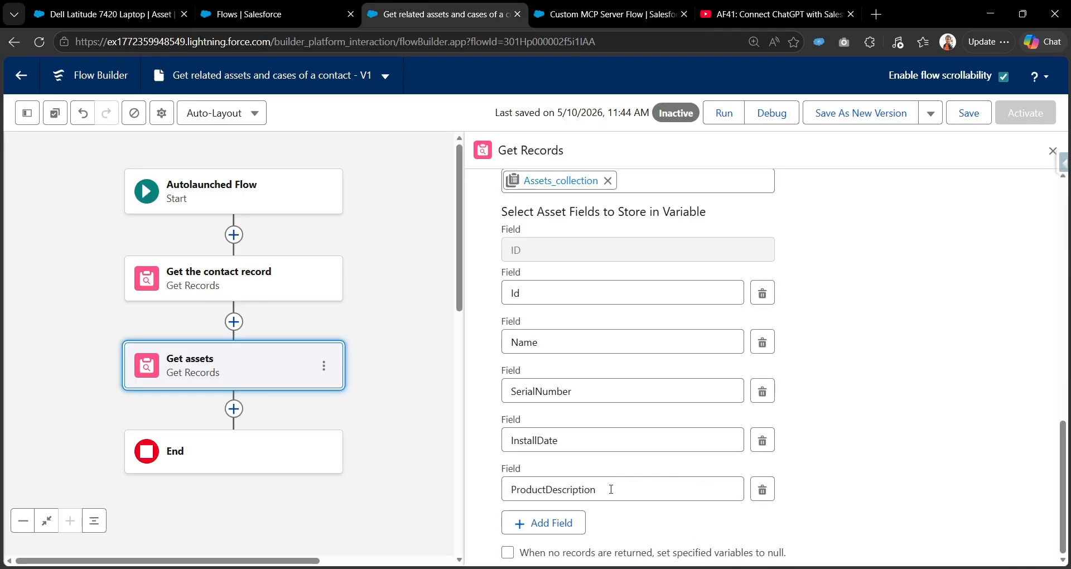
scroll(569, 478, "up", 3)
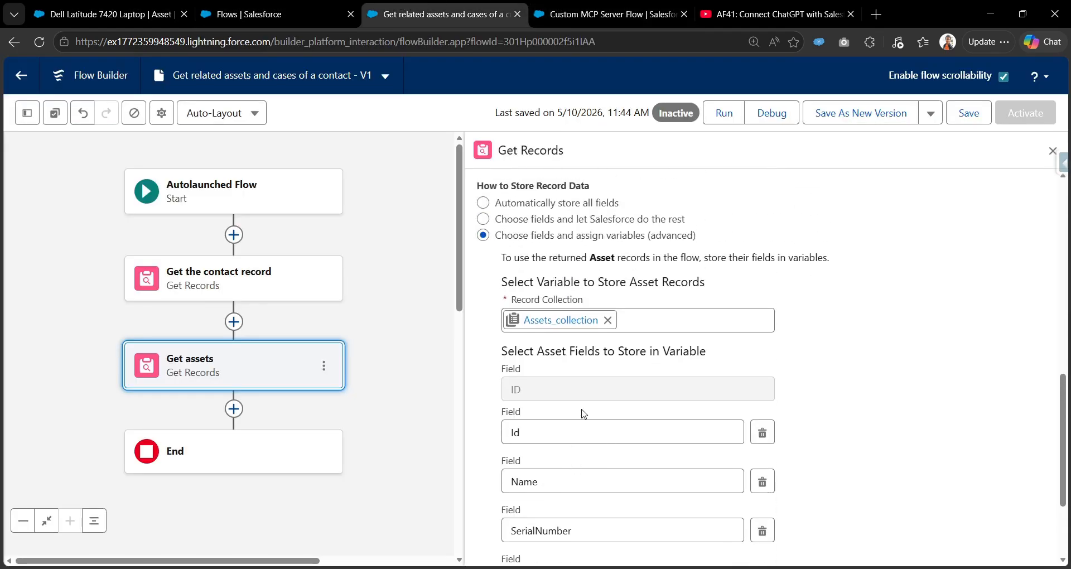
scroll(587, 467, "down", 3)
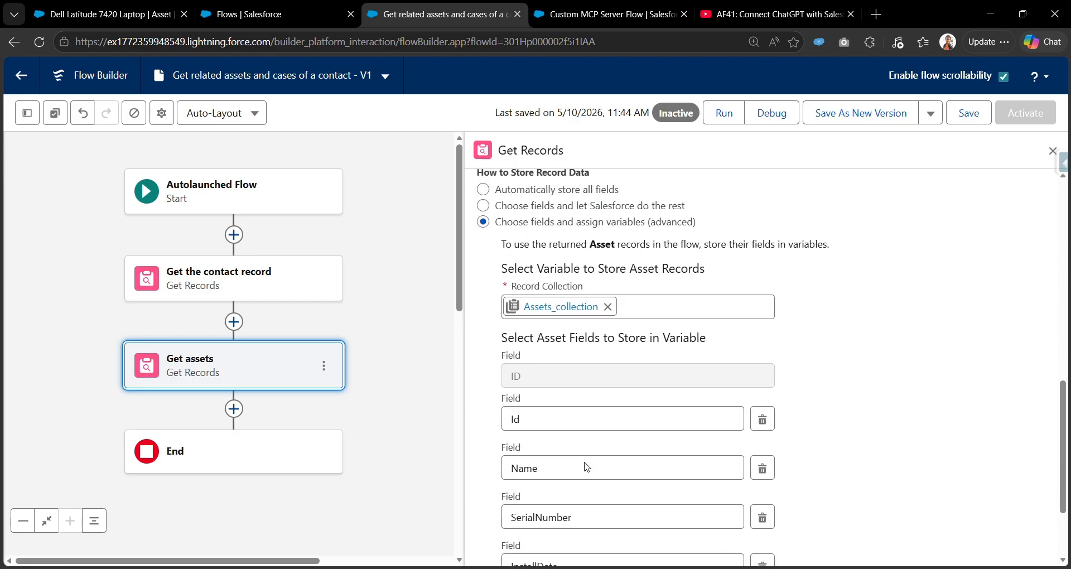
Save the flow and bring up the Add Element search below the Get assets step.
scroll(665, 359, "up", 2)
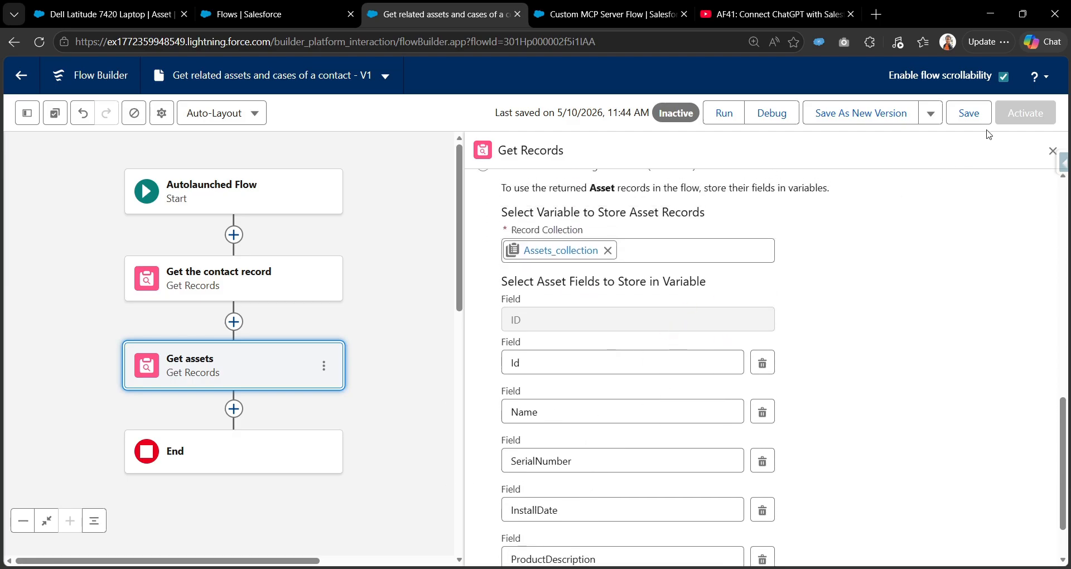
left_click(970, 114)
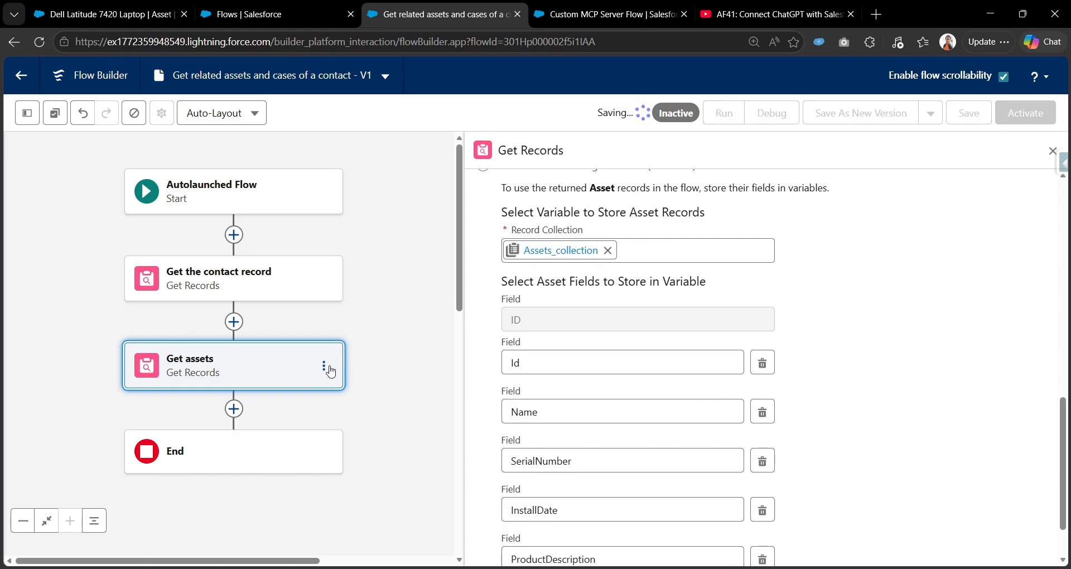
left_click(234, 409)
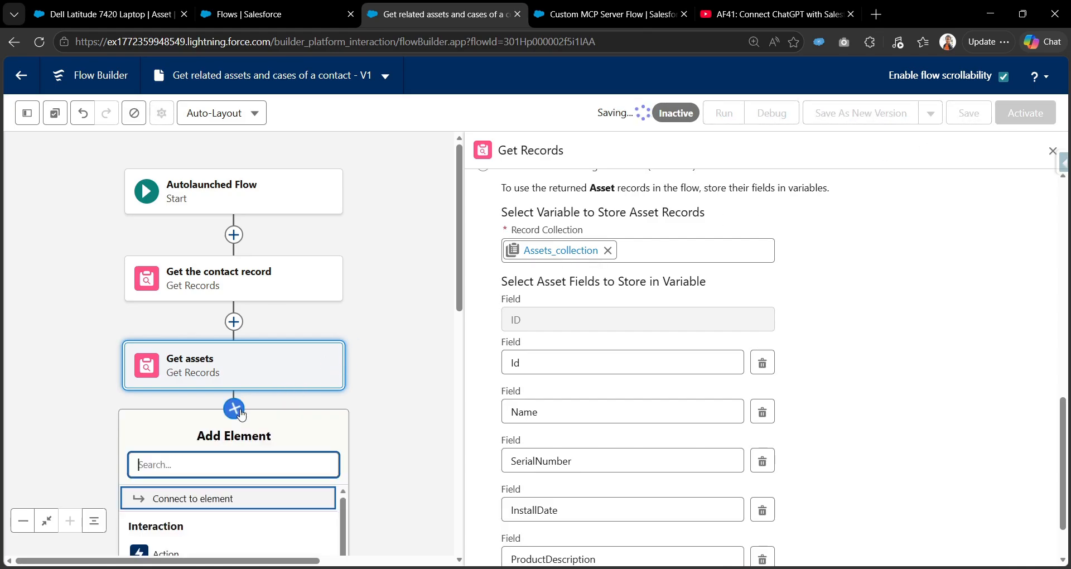
left_click(225, 465)
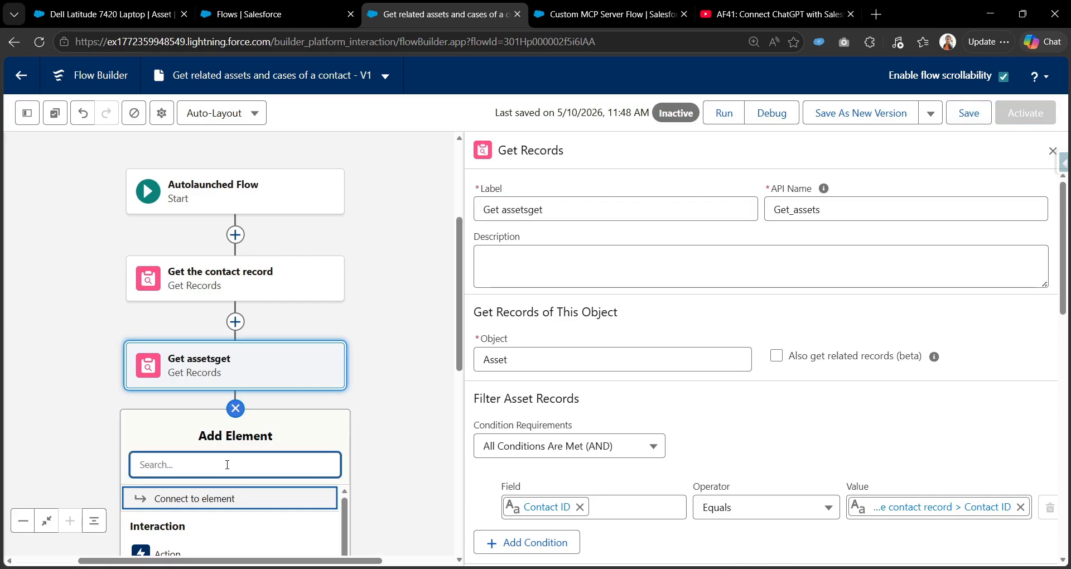
left_click_drag(375, 391, 414, 259)
scroll(419, 320, "down", 3)
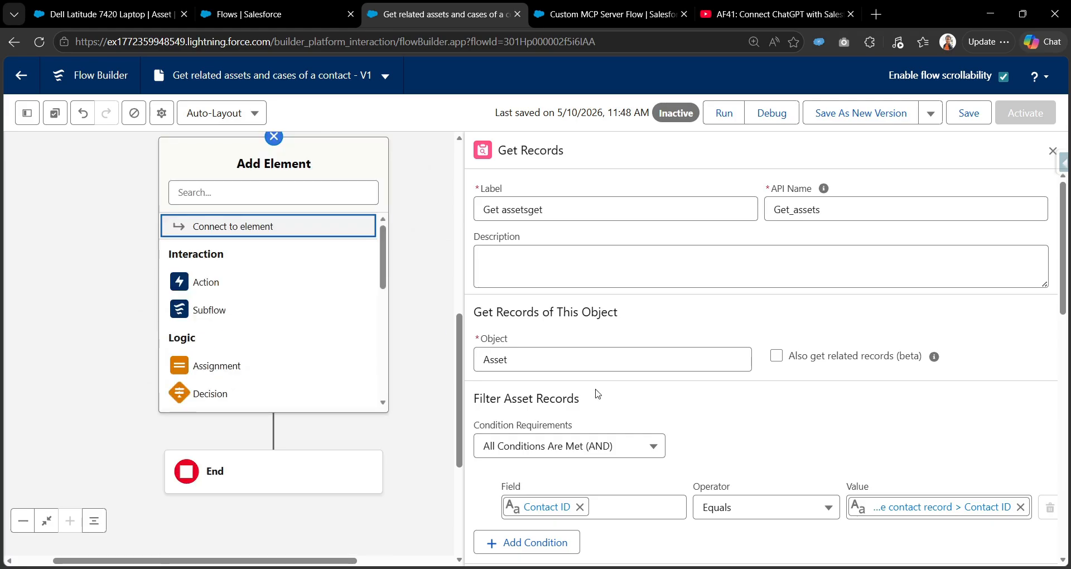
scroll(593, 323, "down", 10)
scroll(619, 407, "down", 3)
left_click(270, 192)
Add a Get Records step labelled 'Get related cases' querying the Case object.
type("get")
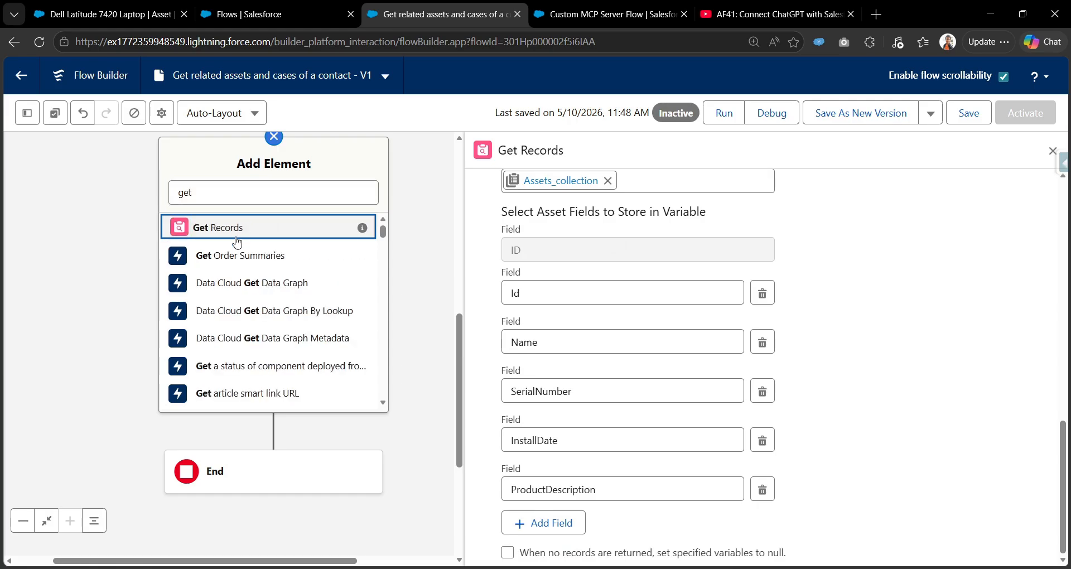
left_click(247, 227)
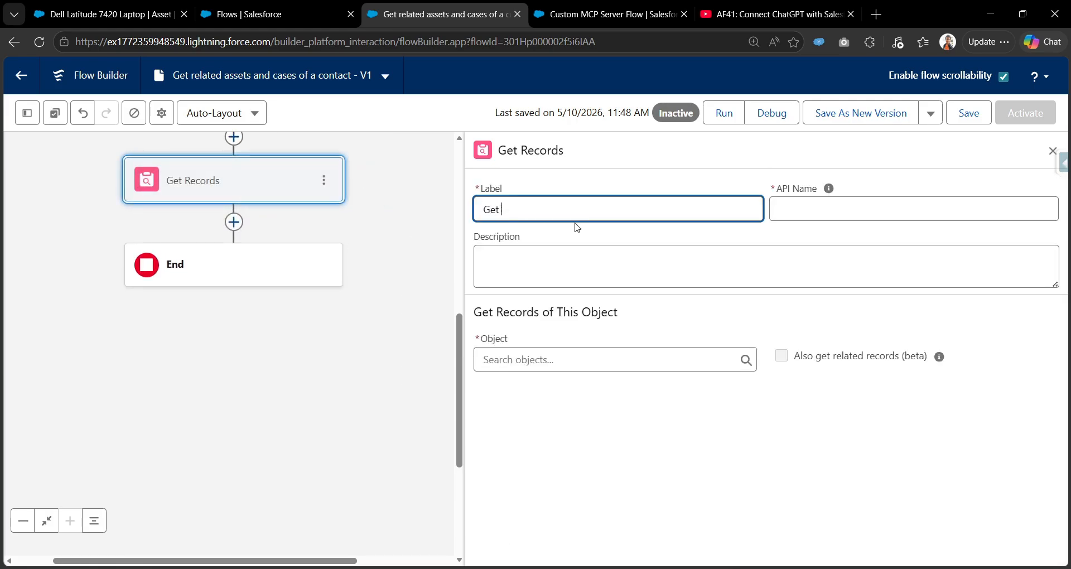
type("Get related ca")
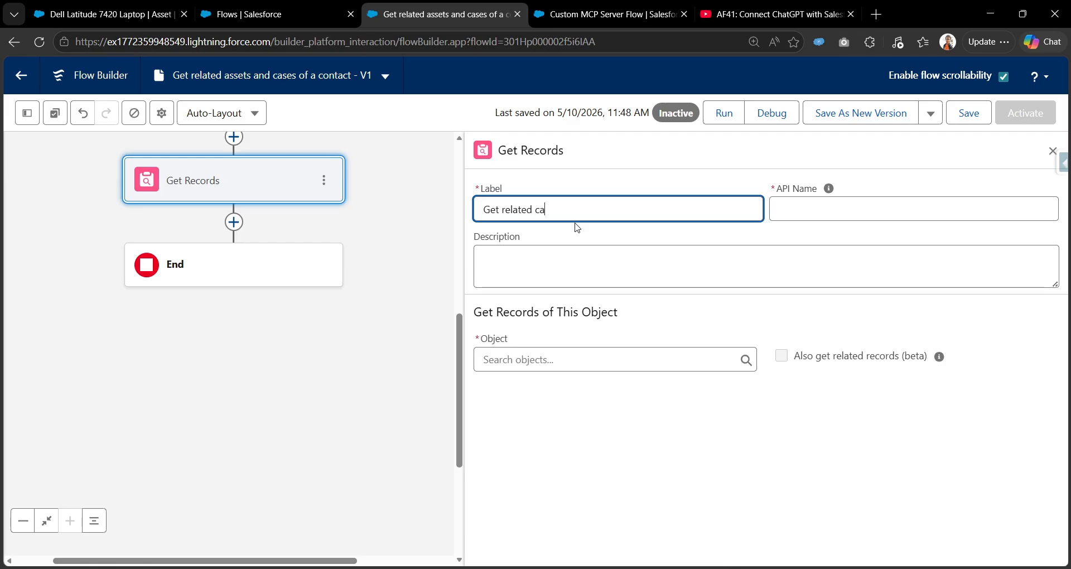
left_click(829, 188)
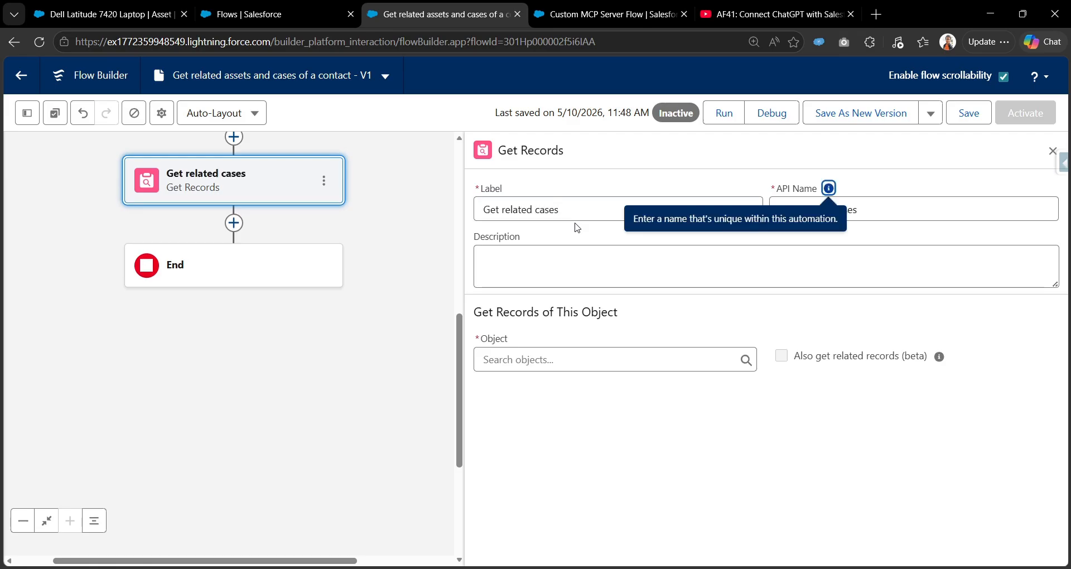
left_click(530, 360)
type("case")
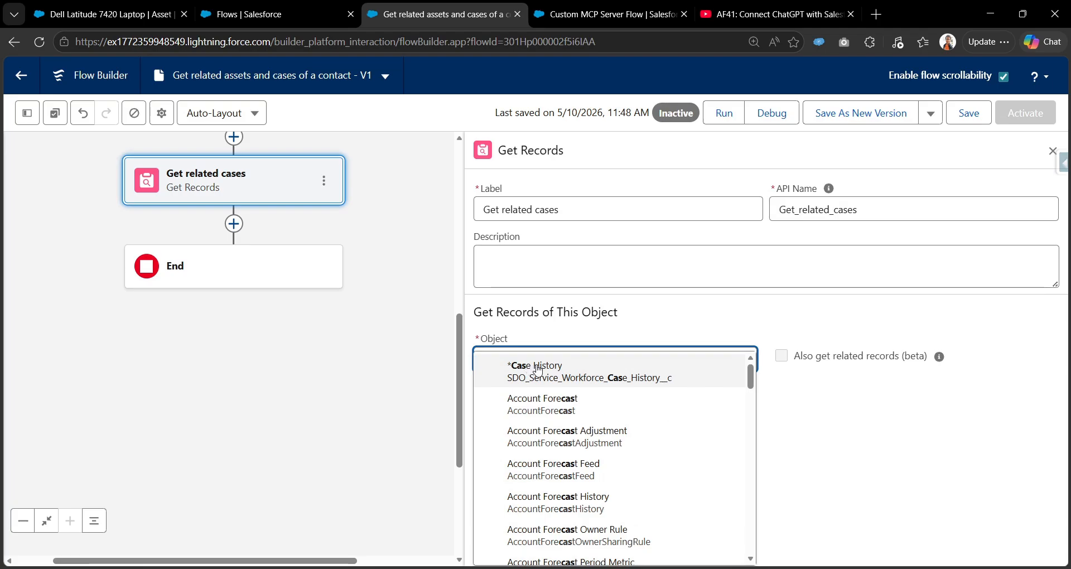
left_click(567, 527)
Filter cases where Contact ID equals the fetched contact's Contact ID.
scroll(647, 444, "down", 3)
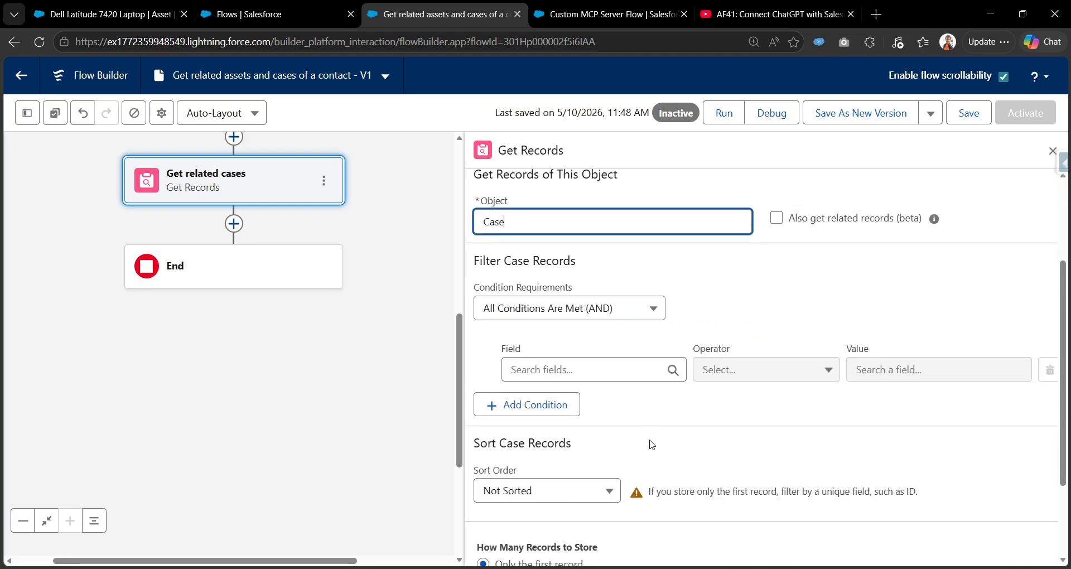
left_click(618, 368)
type("contact")
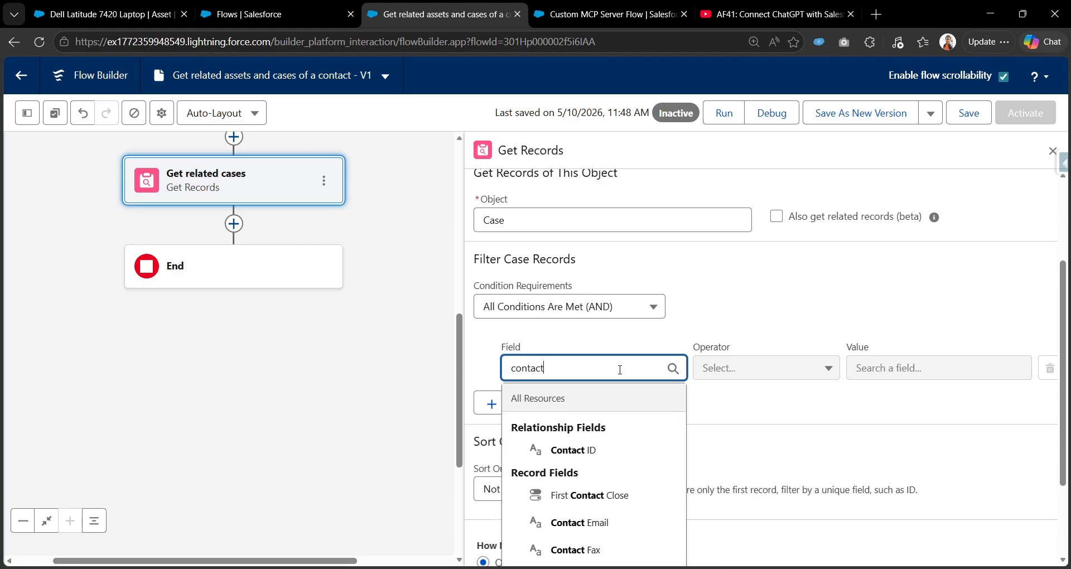
left_click(574, 449)
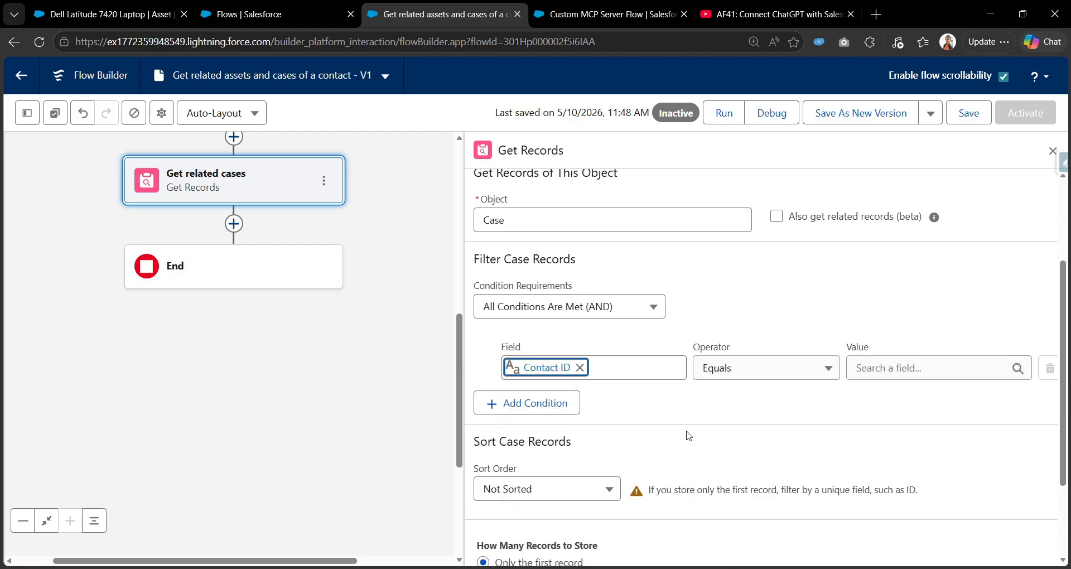
left_click(912, 368)
type("get")
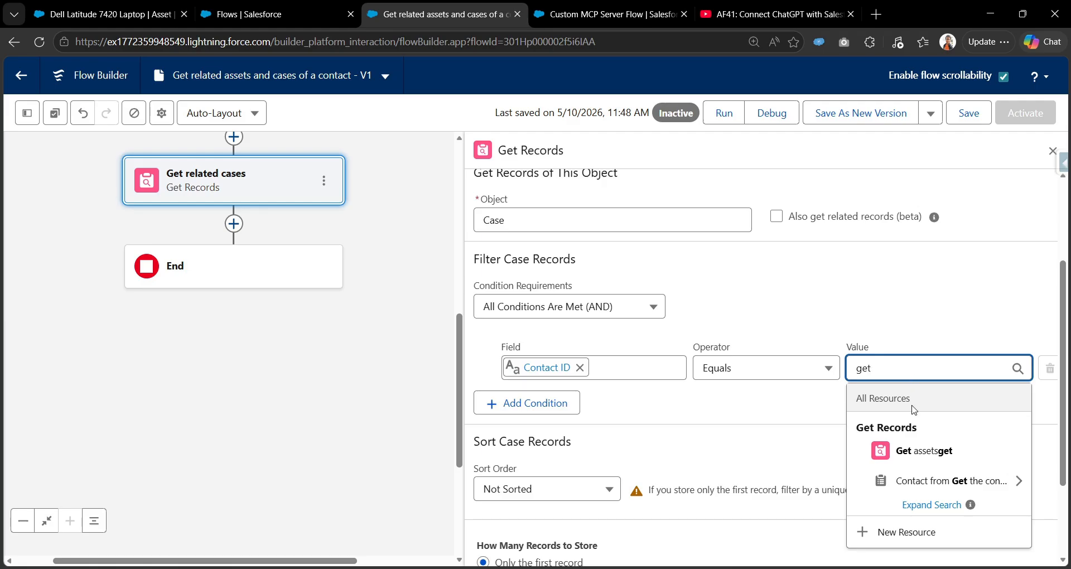
left_click(926, 480)
type("id")
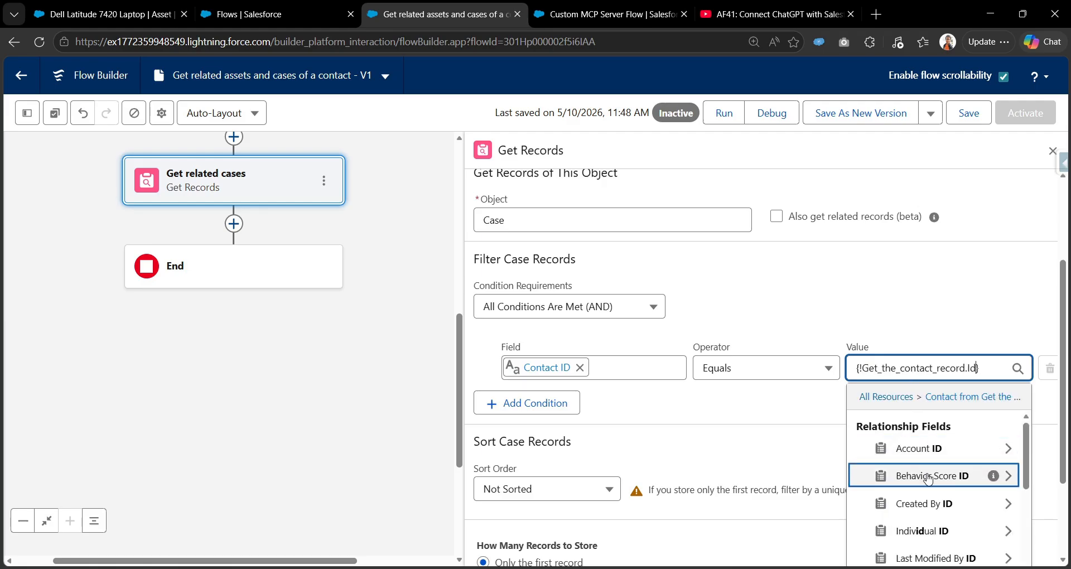
left_click(901, 315)
Store all matching case records, choosing fields and assigning variables manually.
scroll(616, 409, "down", 1)
scroll(616, 409, "down", 1)
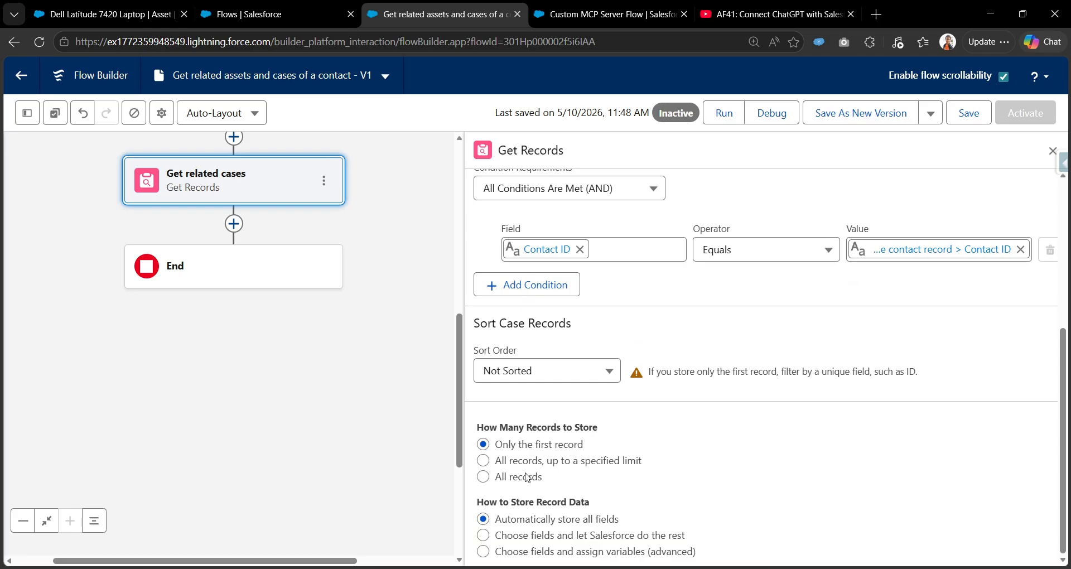
left_click(523, 480)
left_click(542, 549)
scroll(557, 502, "down", 2)
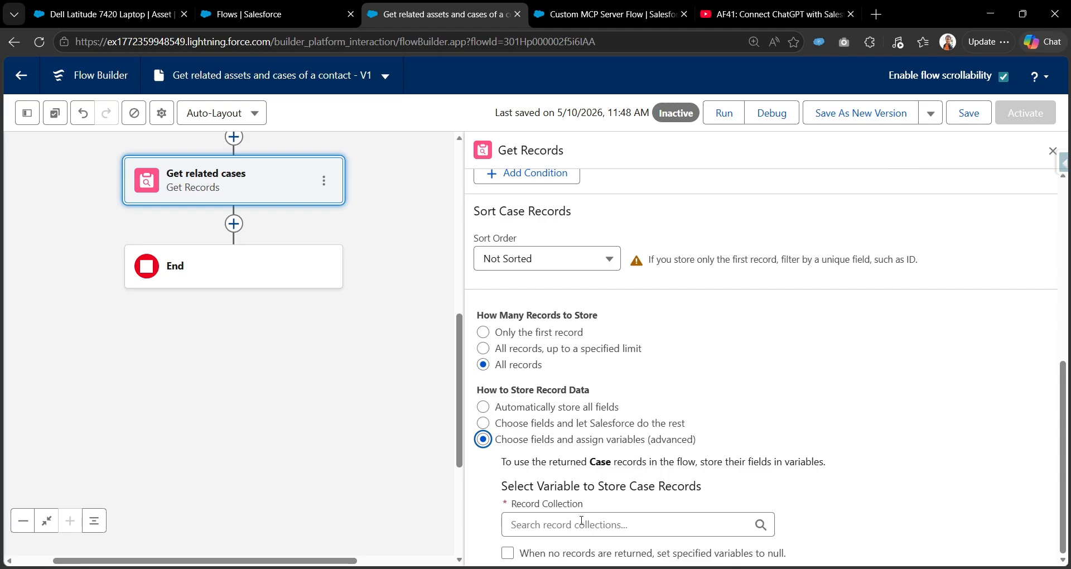
left_click(581, 525)
Start a new Variable resource for the related cases, named cases_collection.
left_click(598, 494)
left_click(337, 245)
left_click(312, 290)
left_click(337, 279)
type("cases")
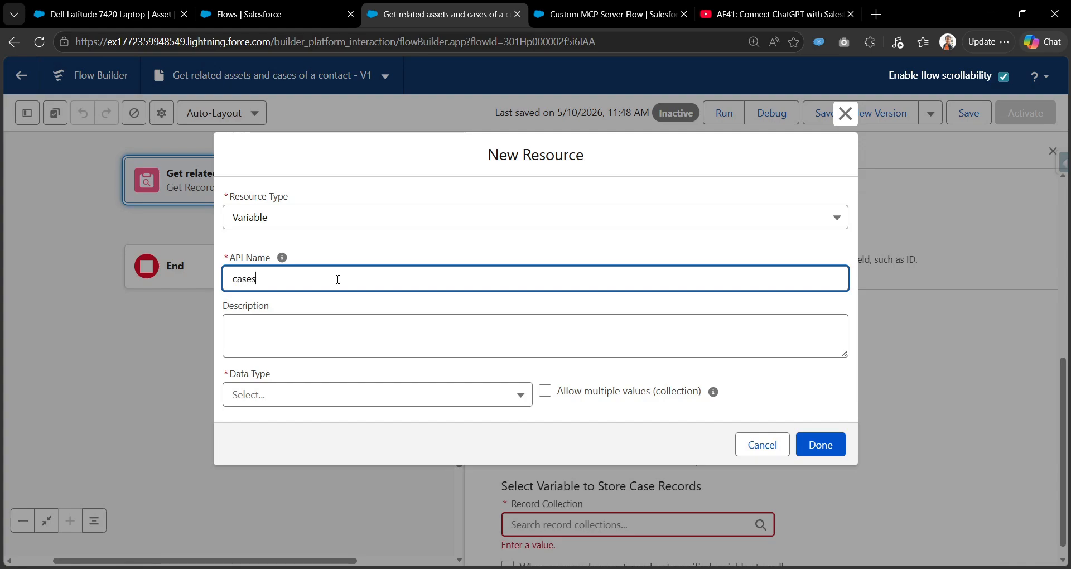
type("_collect")
key("BackSpace")
Make cases_collection a multi-value Record variable of object Case, available for output.
left_click(330, 397)
left_click(267, 213)
left_click(539, 351)
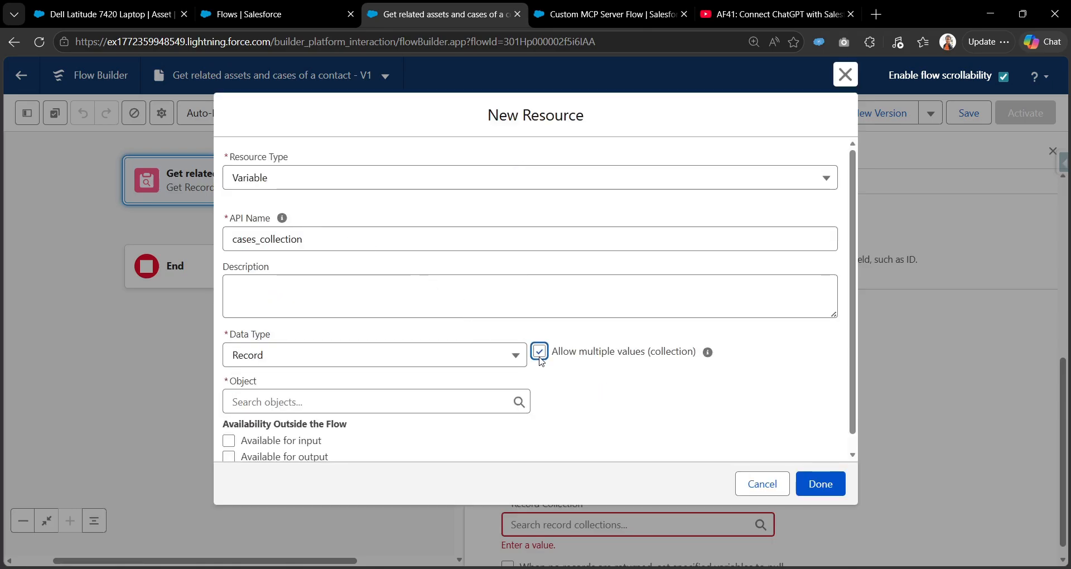
left_click(263, 401)
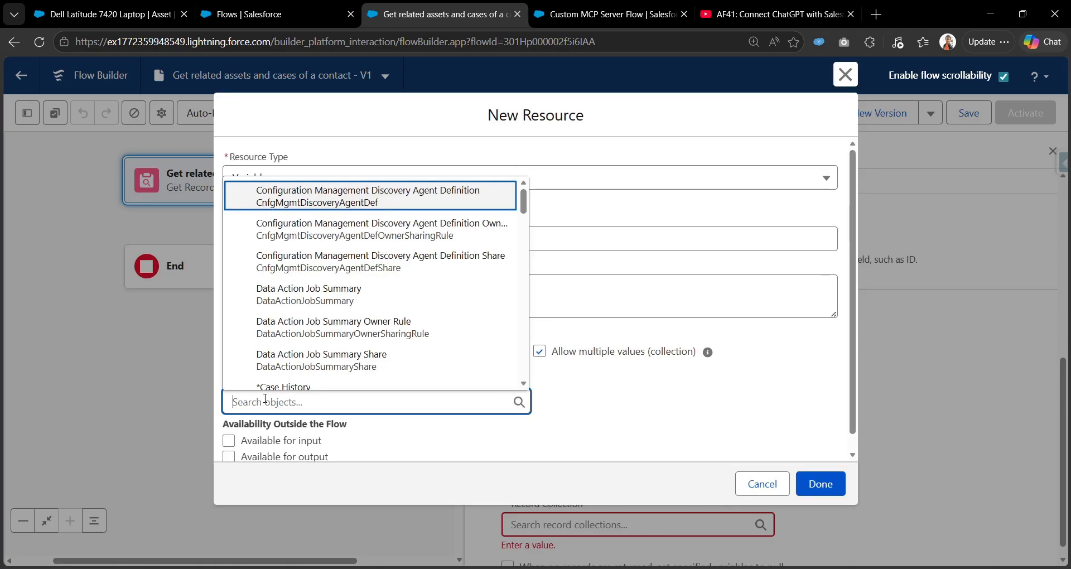
type("case")
scroll(323, 316, "down", 2)
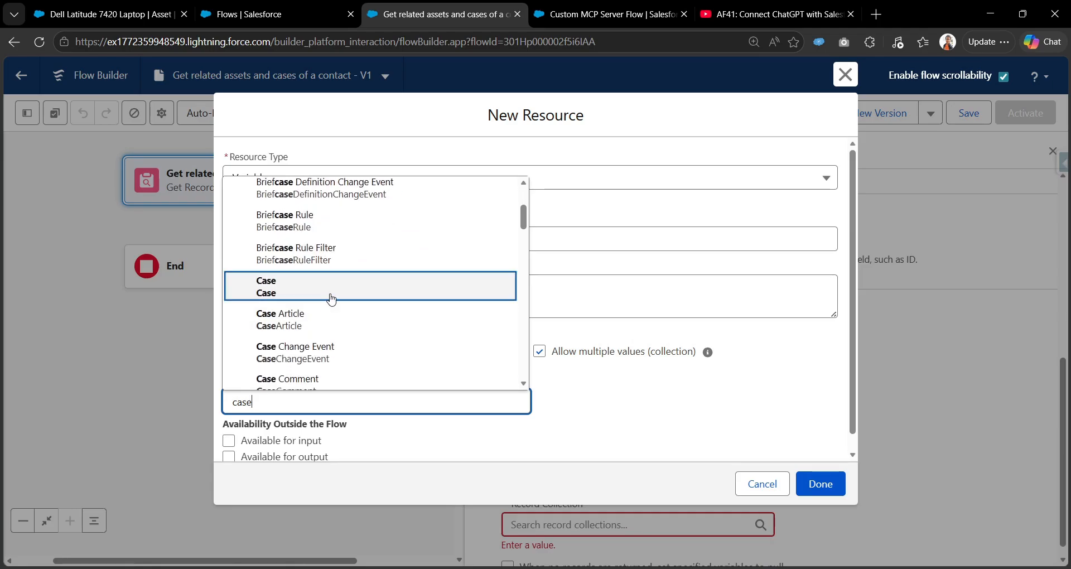
left_click(328, 295)
left_click(233, 455)
scroll(564, 437, "down", 1)
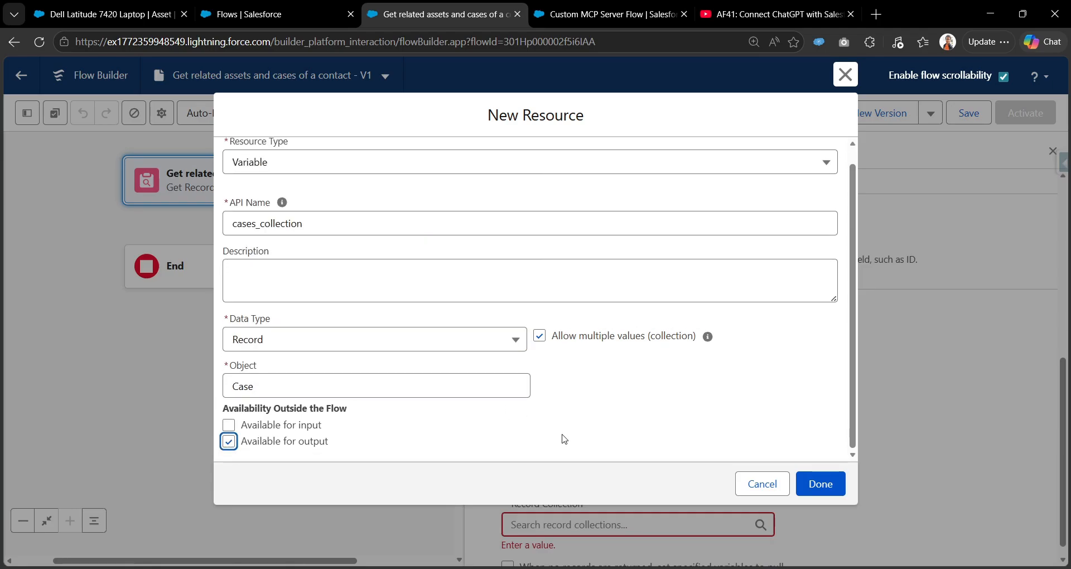
left_click(820, 484)
scroll(702, 437, "down", 4)
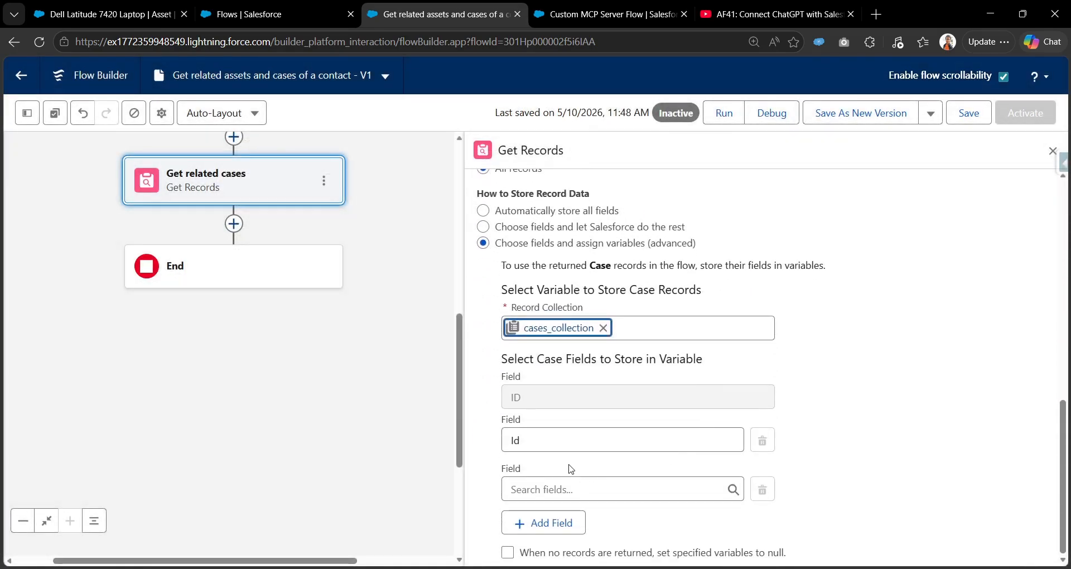
Store the CaseNumber, Subject and Status fields in the Get related cases step.
left_click(560, 488)
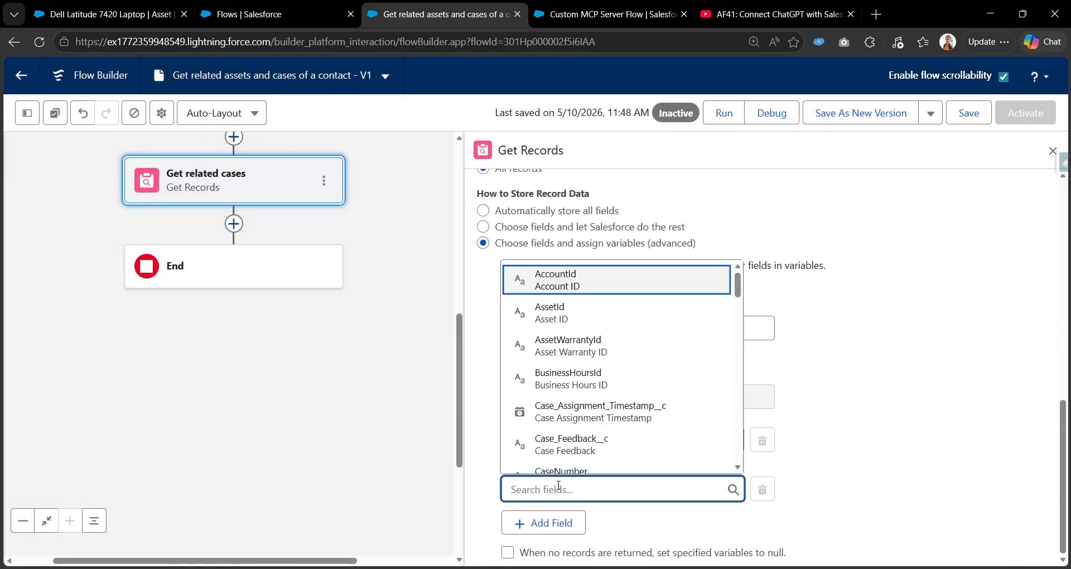
left_click(567, 472)
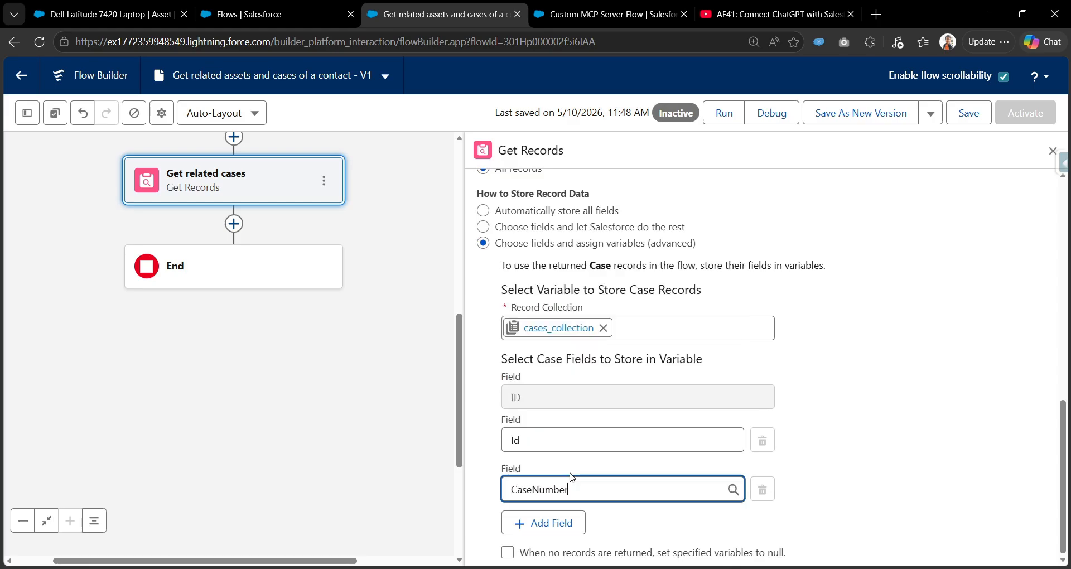
left_click(547, 523)
left_click(545, 528)
type("subjec")
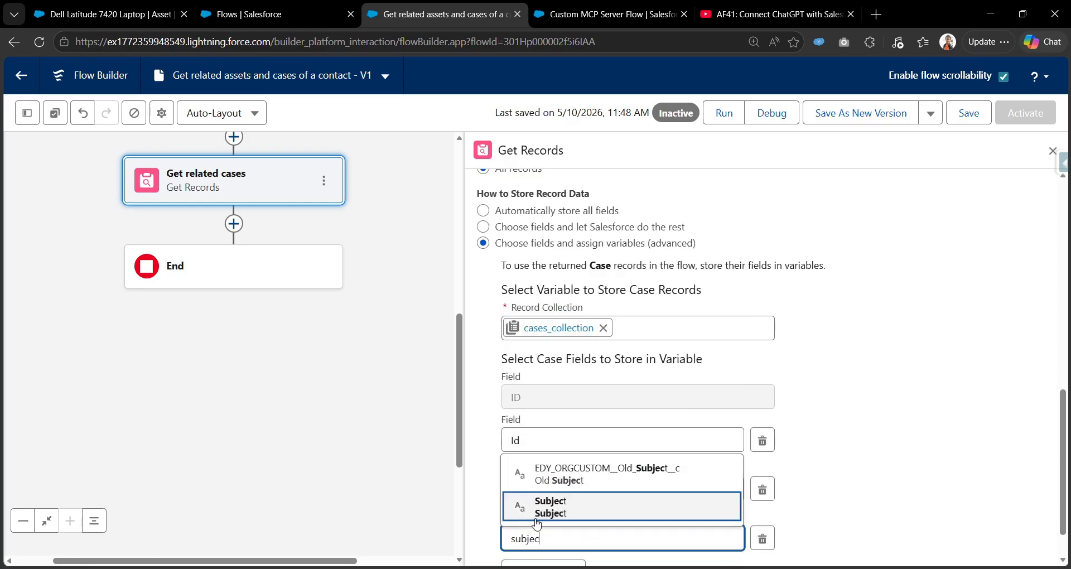
left_click(536, 521)
scroll(538, 521, "down", 1)
left_click(542, 520)
left_click(538, 530)
type("status")
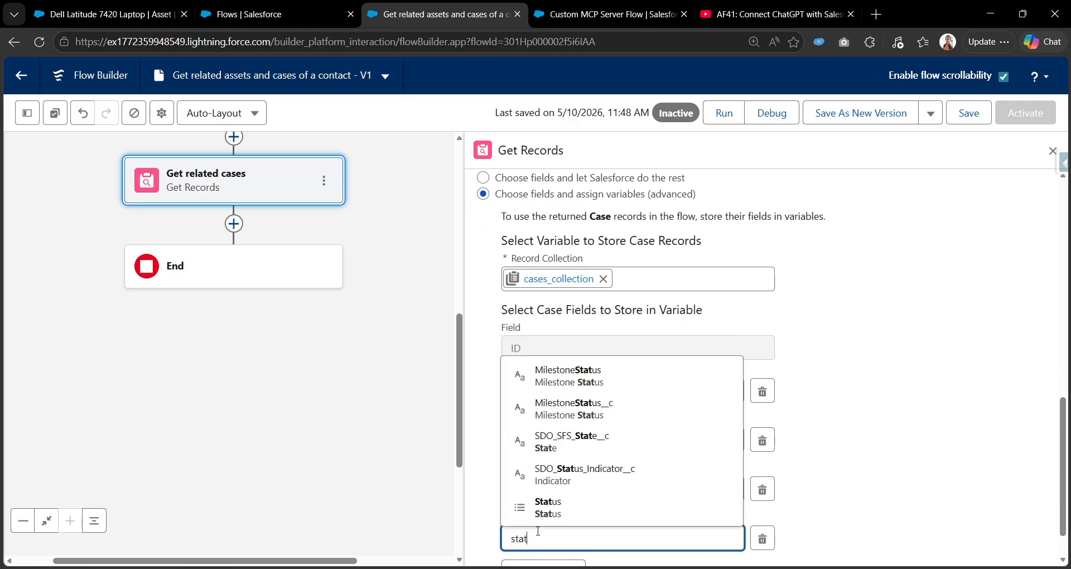
left_click(538, 506)
Add Priority and Description as stored case fields and save the flow.
scroll(545, 514, "down", 1)
left_click(546, 519)
left_click(546, 531)
type("prio")
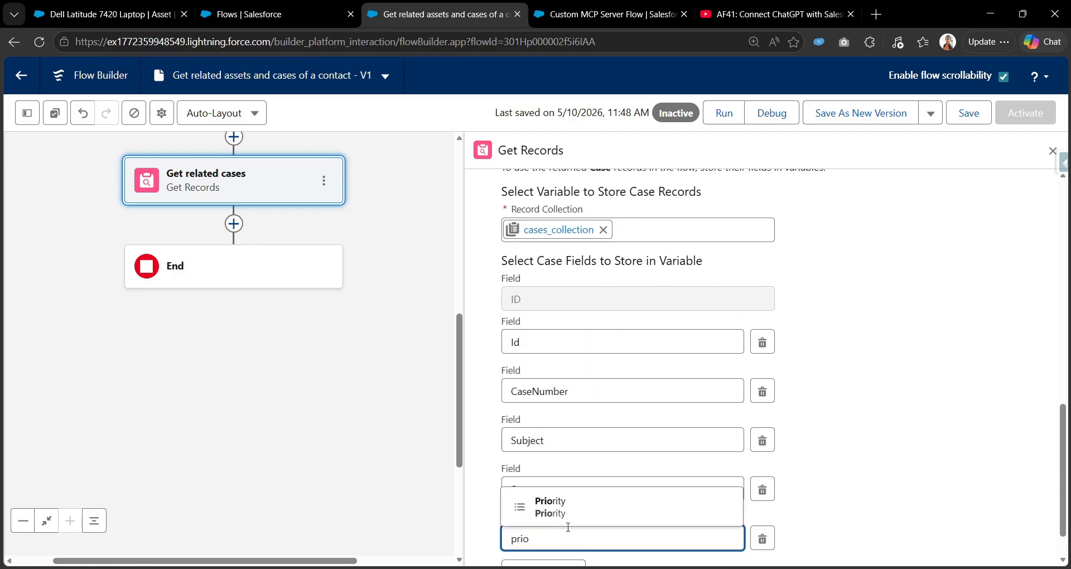
left_click(568, 525)
scroll(568, 529, "down", 1)
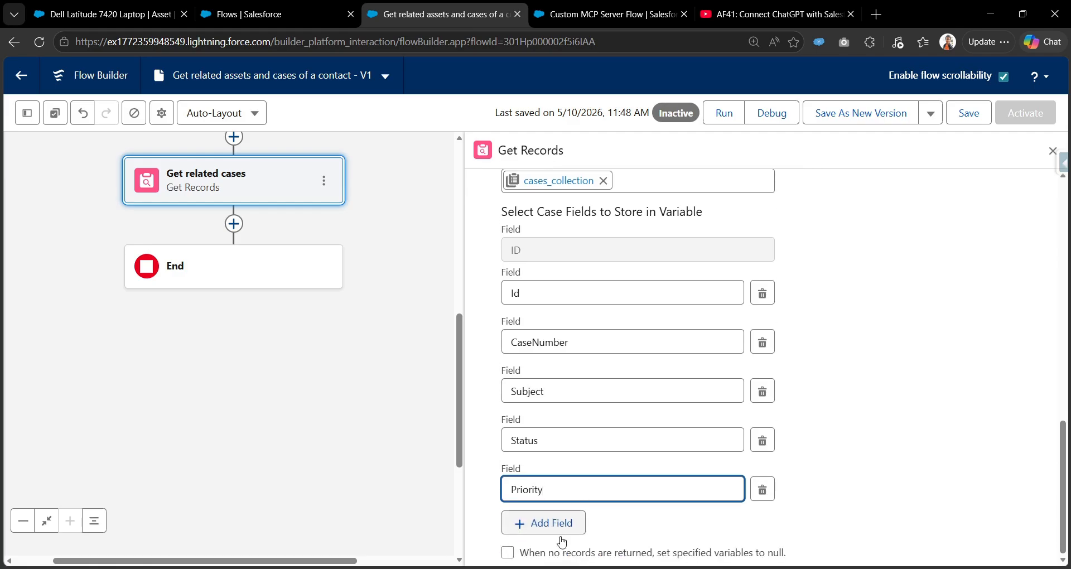
left_click(567, 533)
scroll(574, 522, "down", 1)
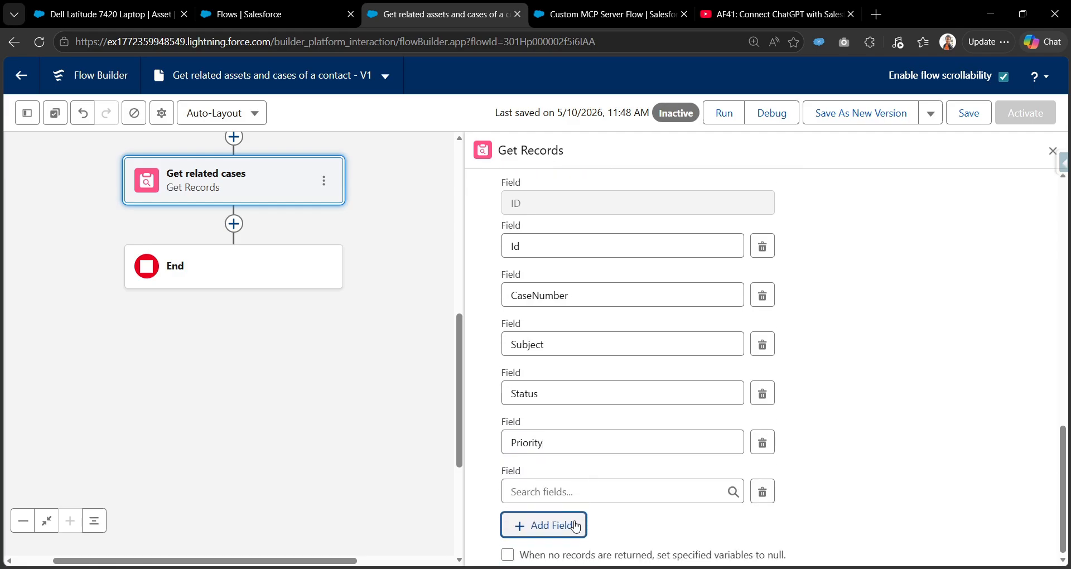
left_click(595, 494)
type("desc")
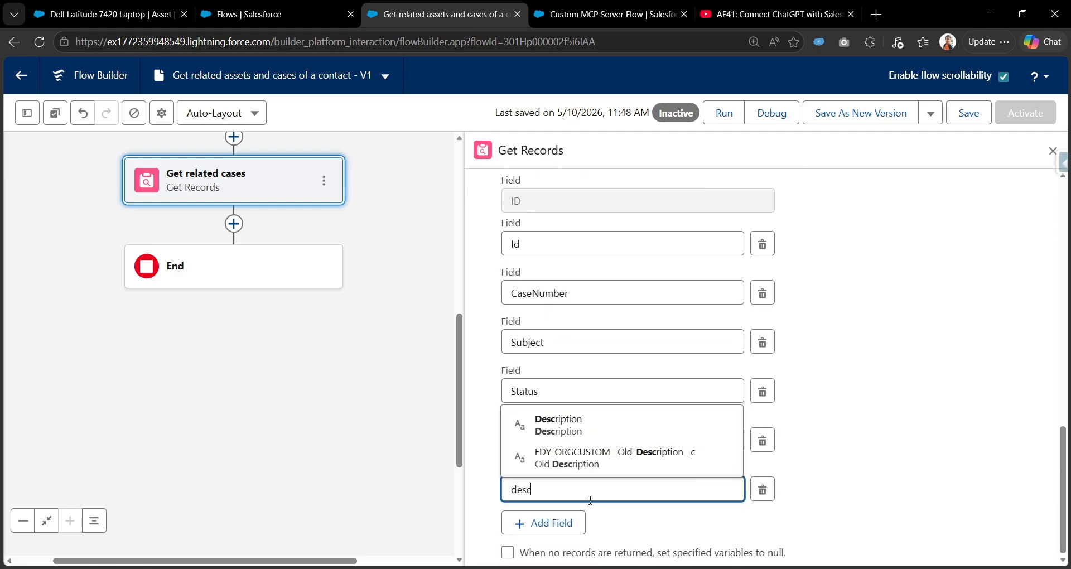
left_click(607, 430)
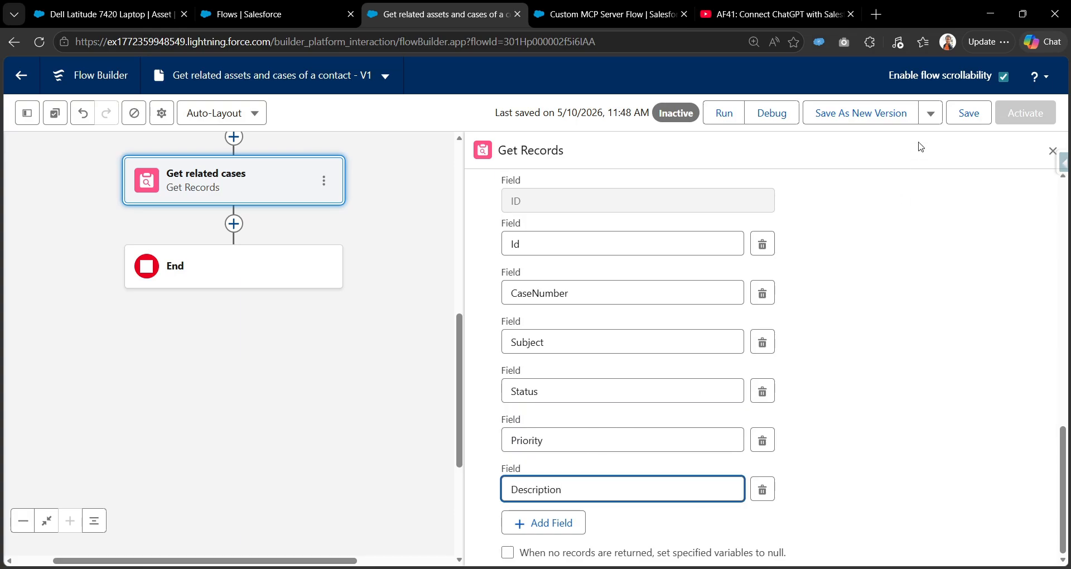
left_click(963, 119)
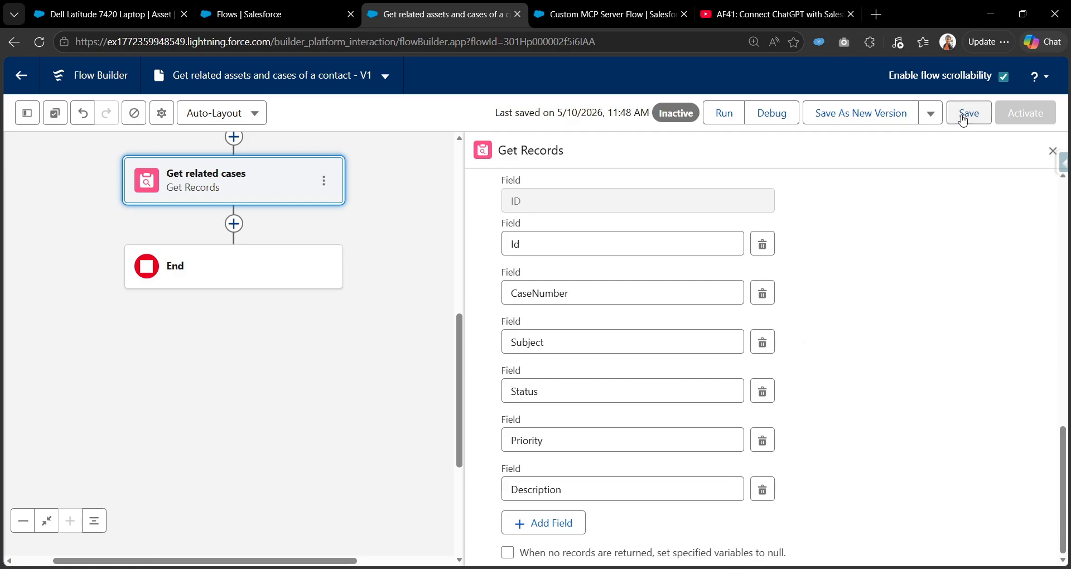
Open Debug and paste the contact's full name, copied from their record page, as conName.
left_click_drag(396, 191, 409, 354)
left_click(788, 121)
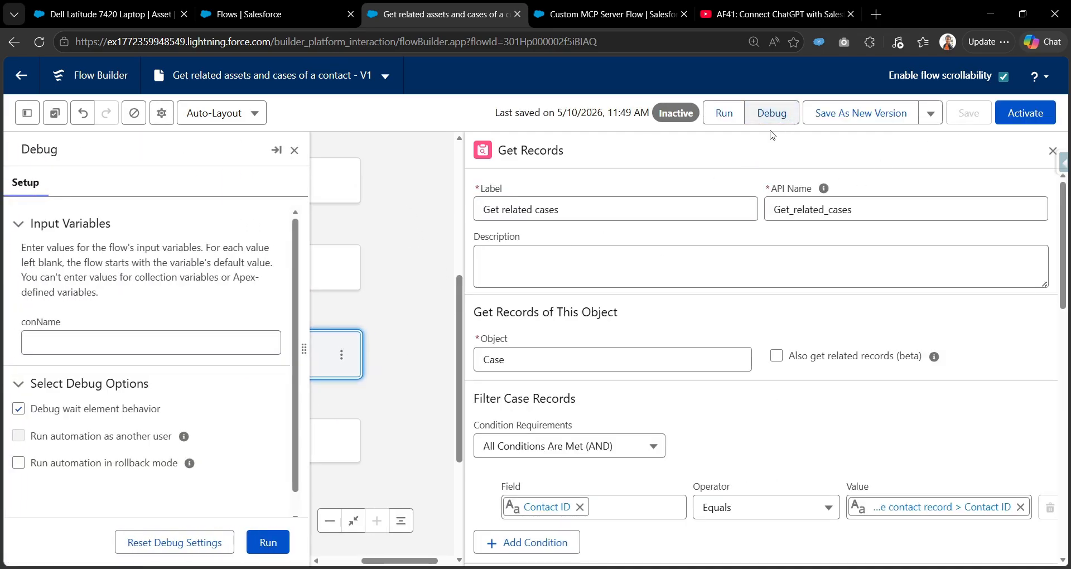
left_click(129, 14)
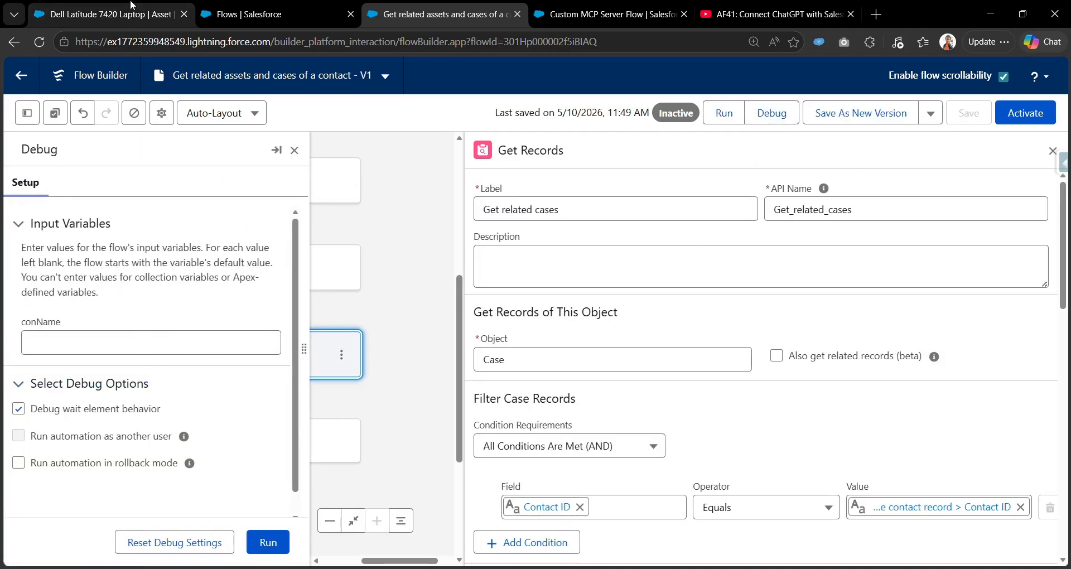
left_click(16, 45)
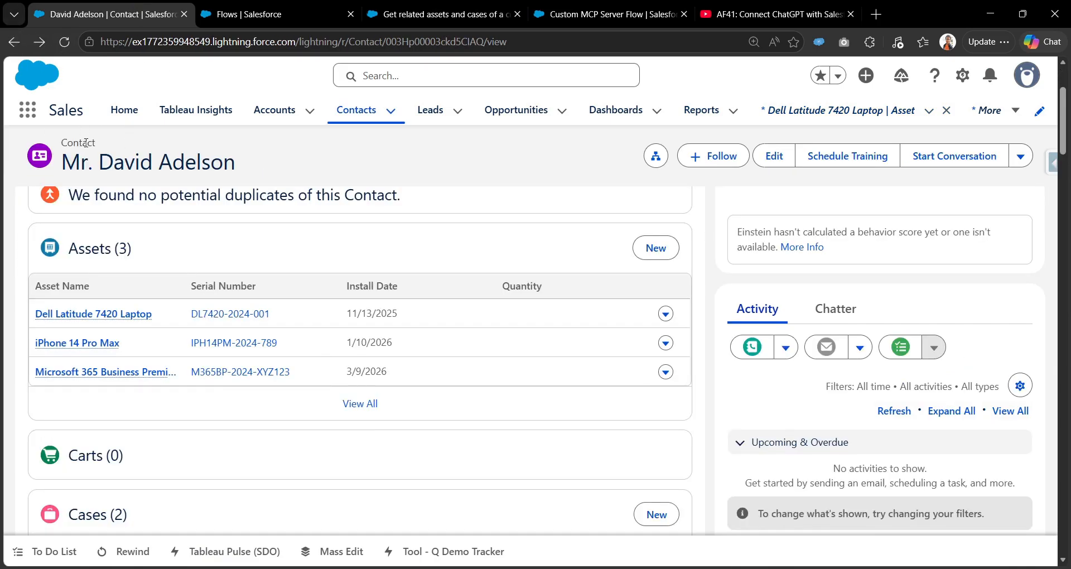
left_click_drag(103, 161, 249, 168)
key("ctrl+c")
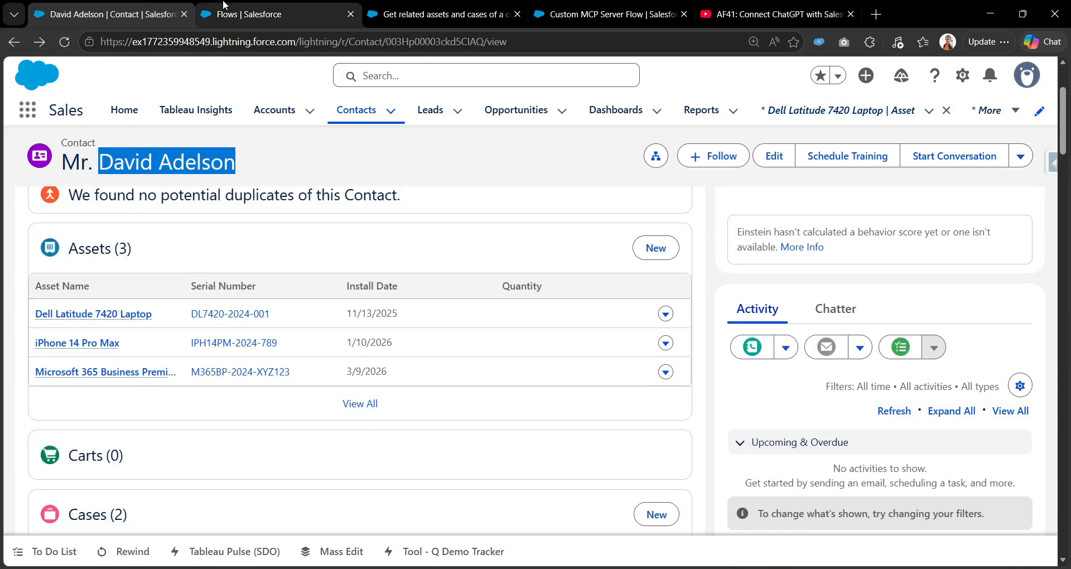
left_click(240, 14)
left_click(388, 15)
left_click(103, 340)
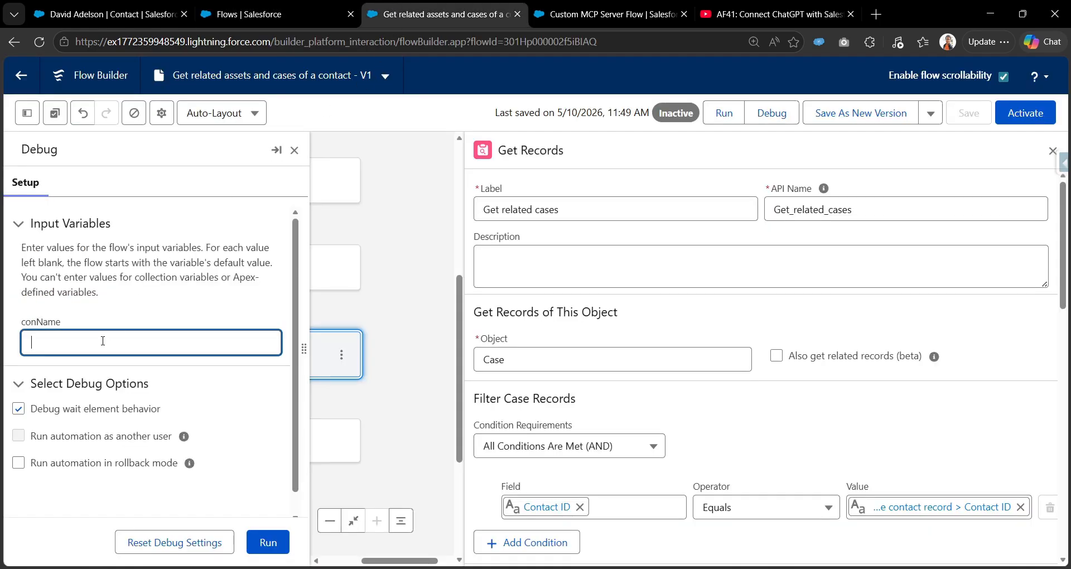
key("ctrl+v")
Run the flow in debug mode and expand every entry in the debug log.
left_click(267, 543)
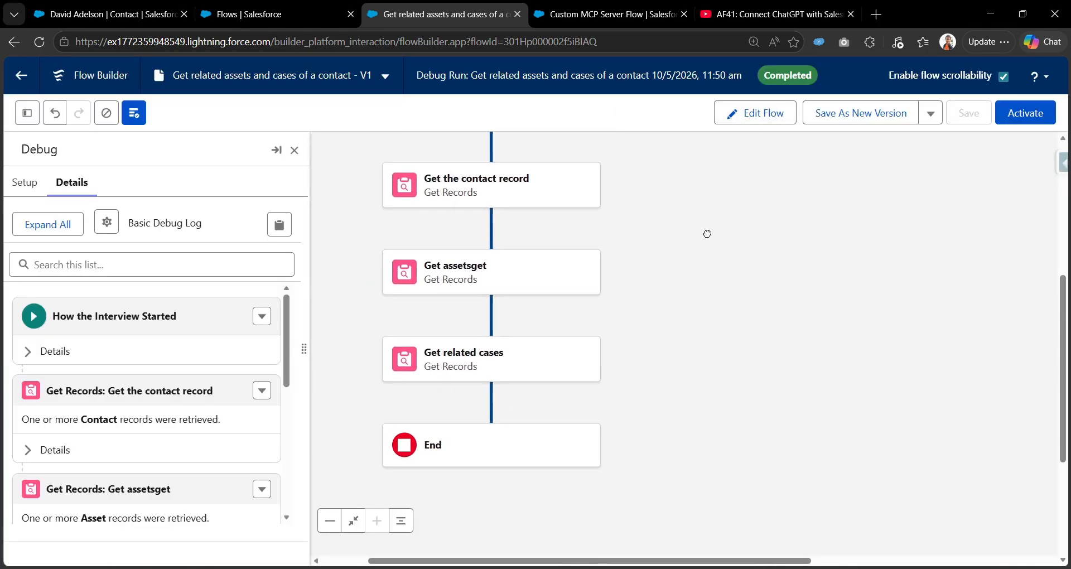
scroll(222, 342, "down", 3)
scroll(223, 342, "up", 1)
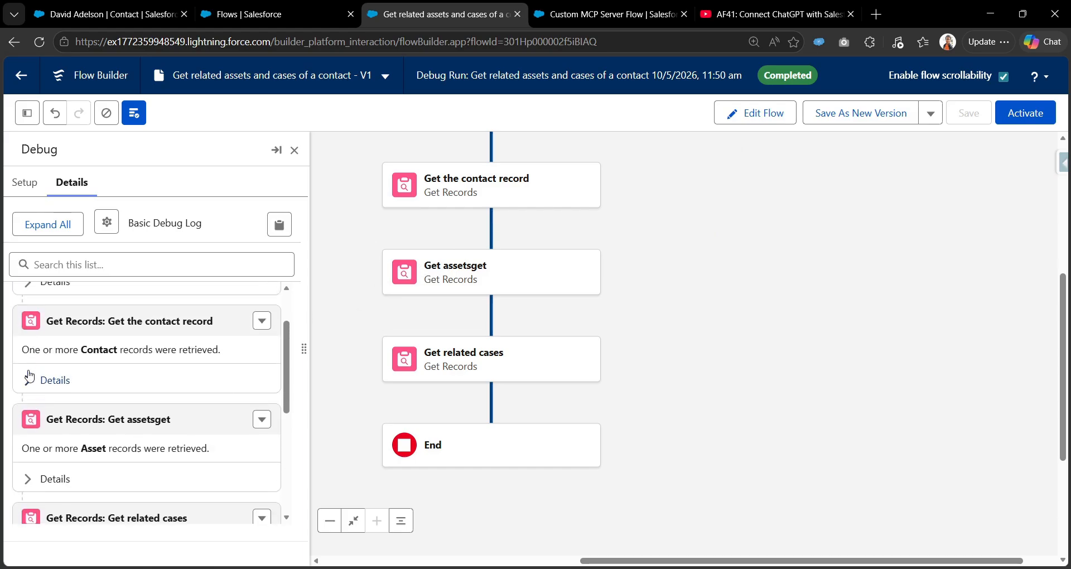
left_click(48, 224)
scroll(36, 380, "up", 1)
scroll(41, 388, "down", 1)
Check the debug log: the starting conName value, plus asset and case lookups returning records.
left_click_drag(18, 378, 140, 372)
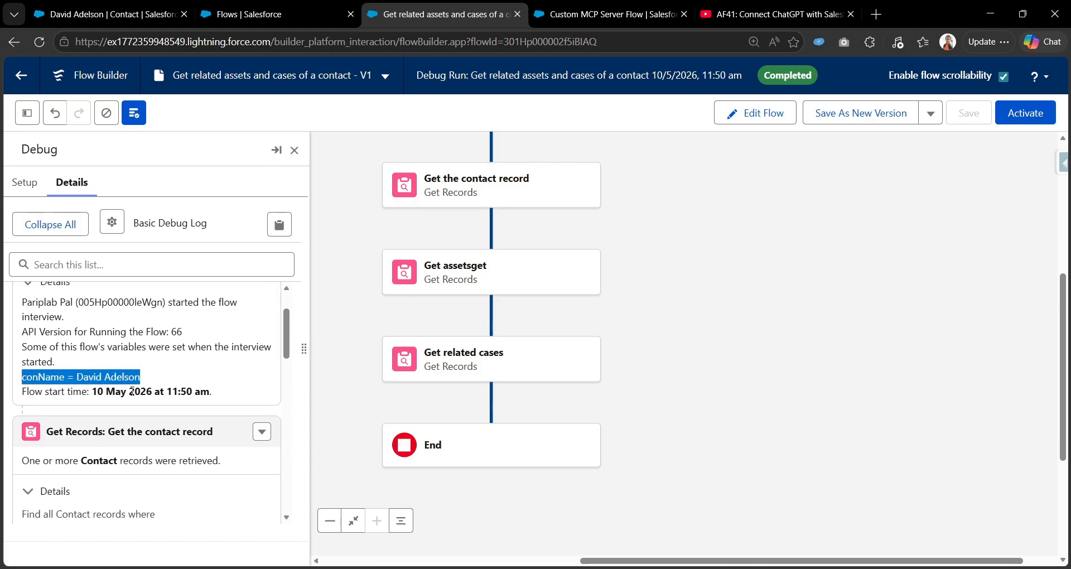
scroll(130, 379, "down", 3)
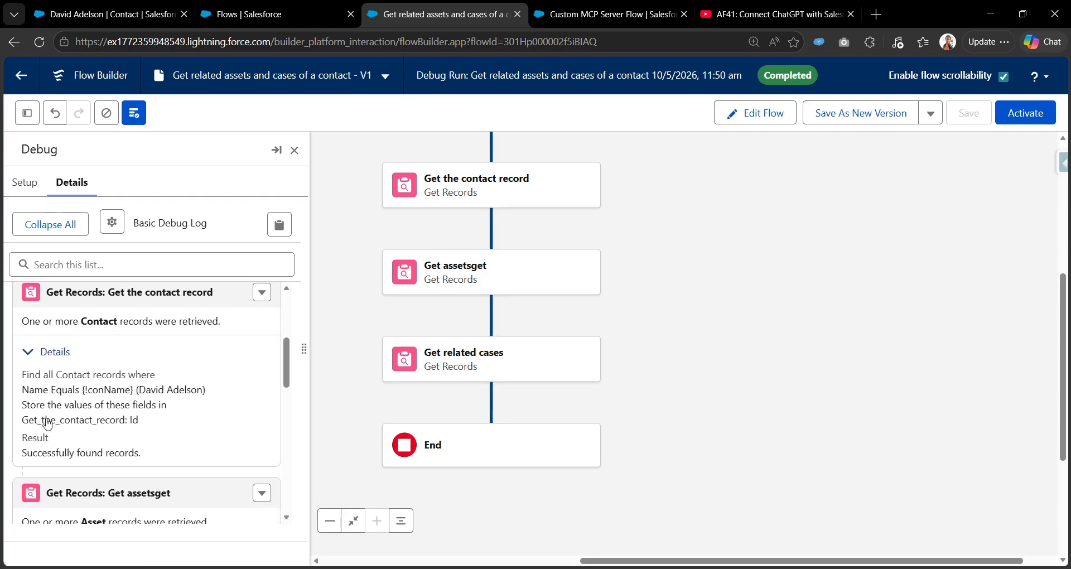
left_click_drag(30, 452, 159, 453)
scroll(61, 446, "down", 5)
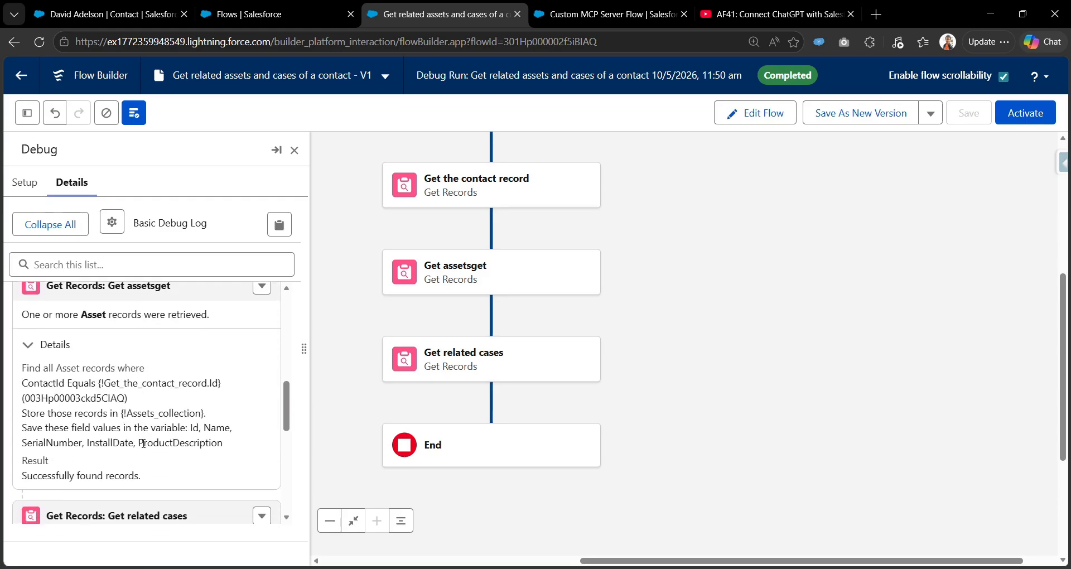
scroll(67, 443, "up", 1)
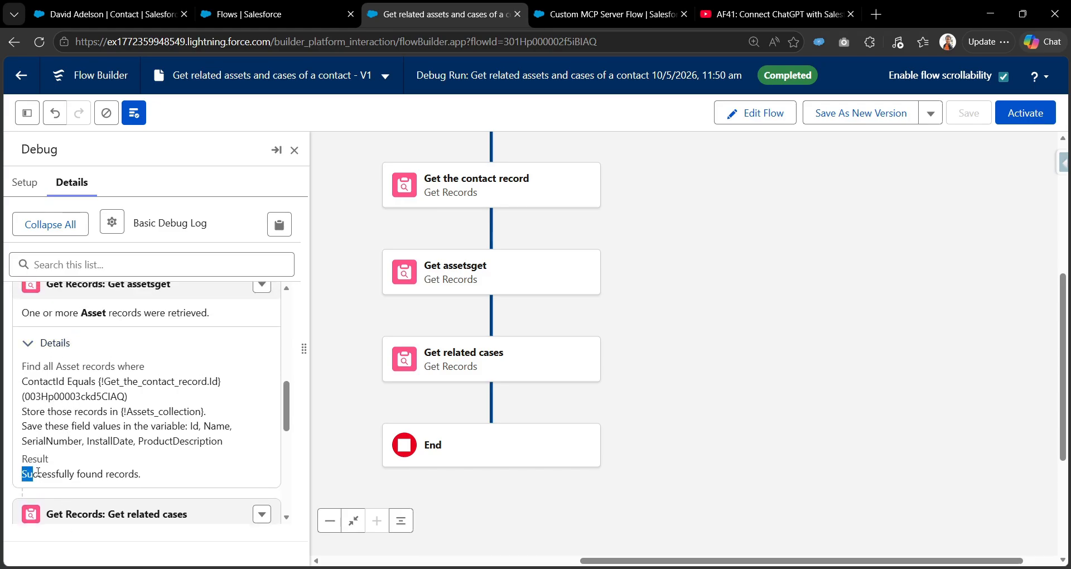
left_click_drag(31, 472, 148, 474)
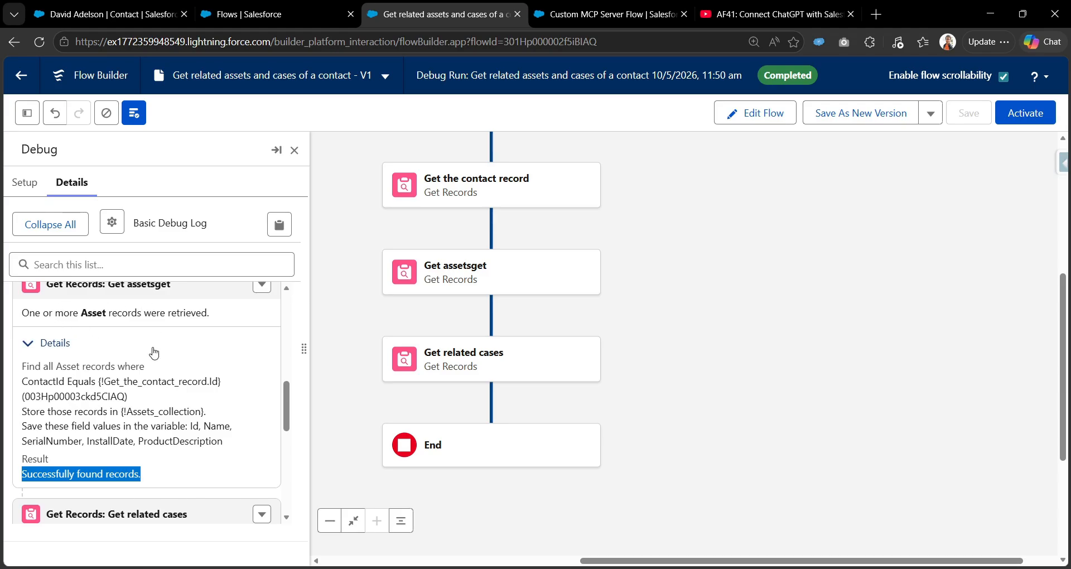
scroll(37, 436, "down", 6)
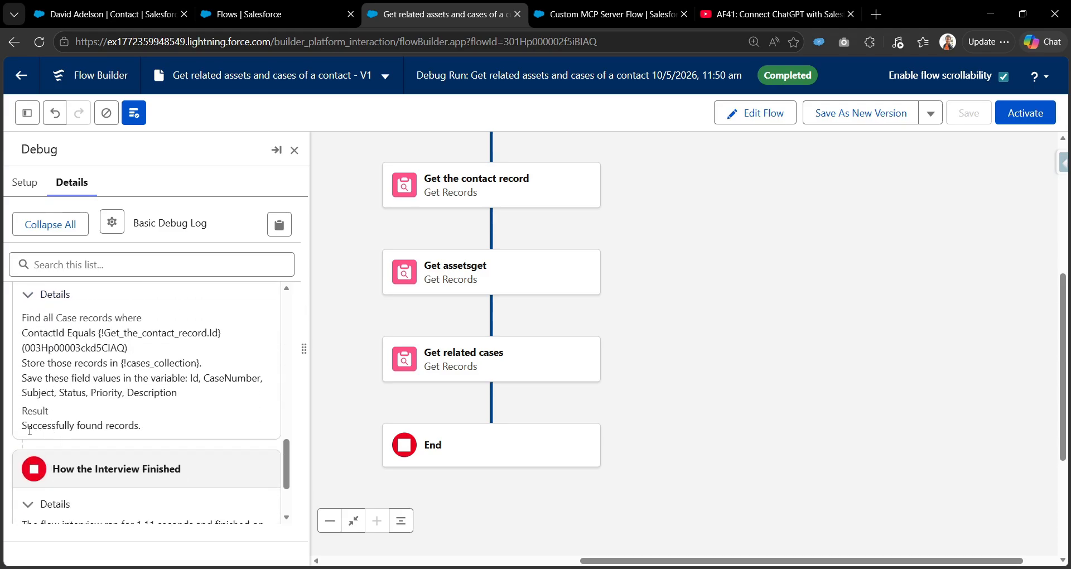
left_click_drag(26, 430, 146, 429)
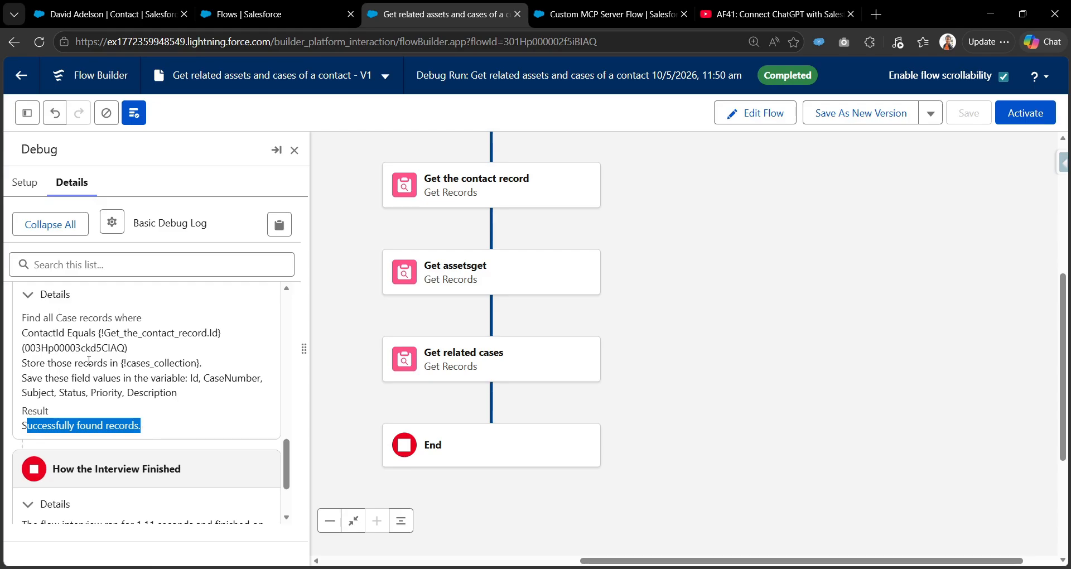
scroll(114, 396, "down", 2)
scroll(126, 350, "down", 1)
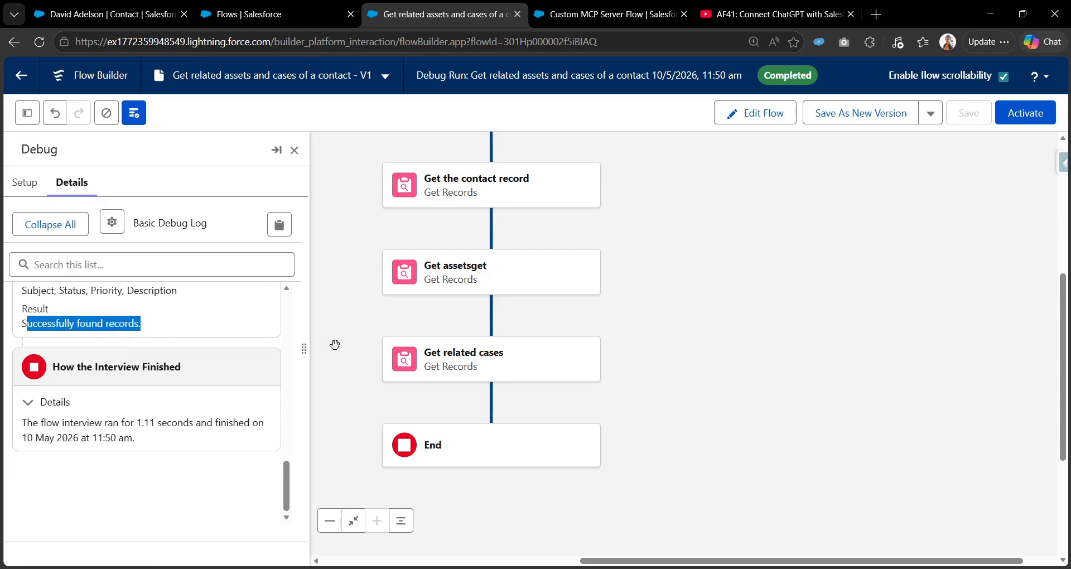
left_click_drag(703, 283, 705, 313)
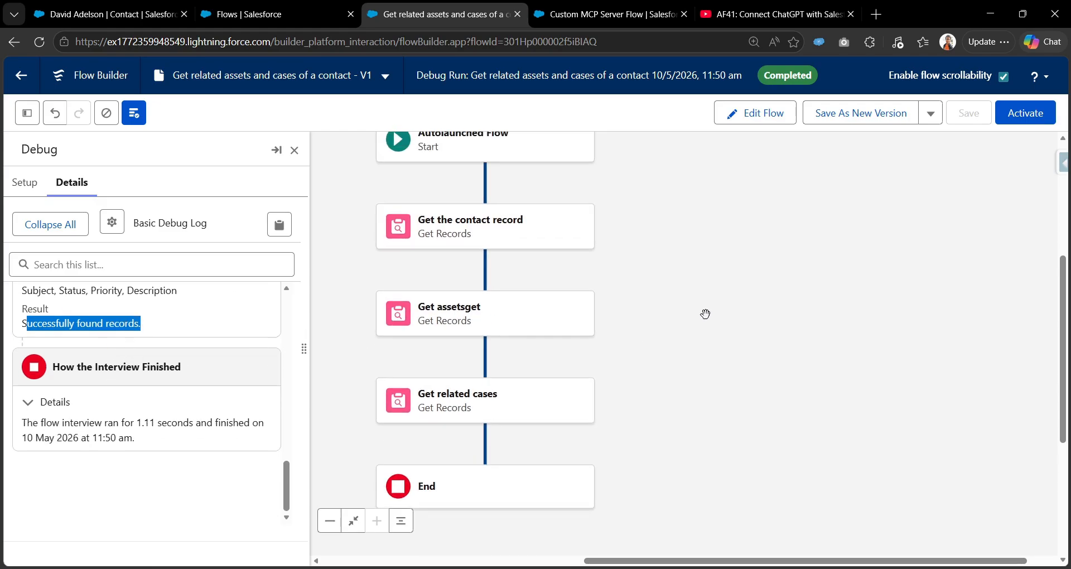
Leave the debug run, activate the flow, and return to the Custom MCP Server Flow page.
left_click(773, 123)
left_click(1040, 113)
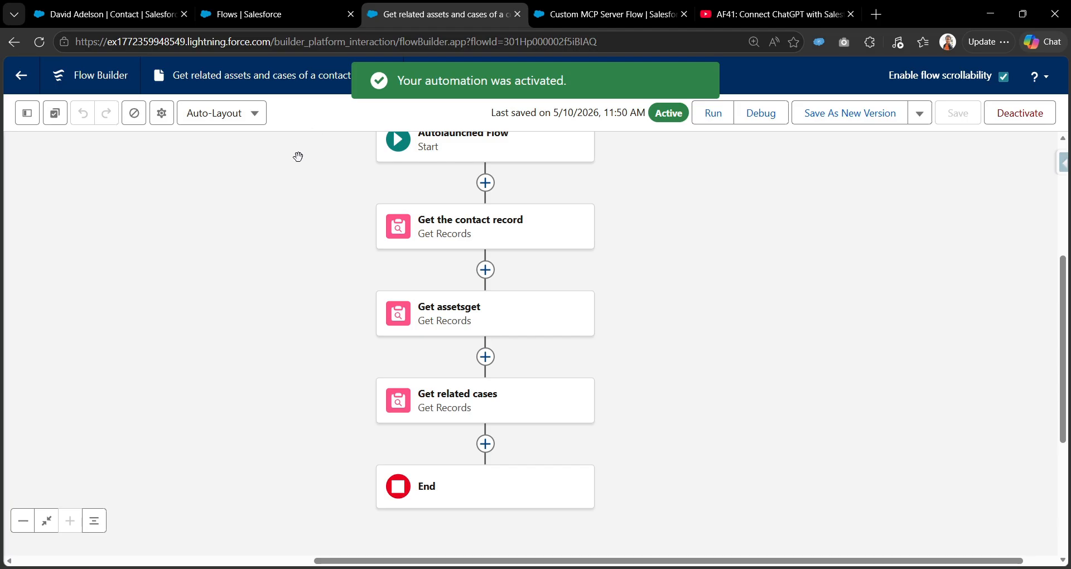
left_click(614, 10)
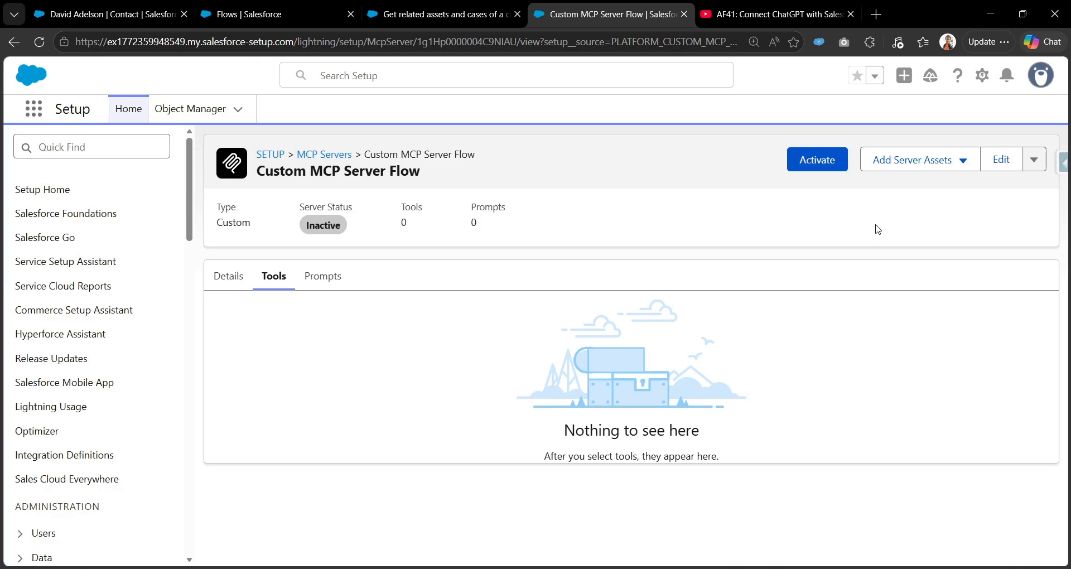
Start adding tools from Add Server Assets and switch the list from Apex actions to Flows.
left_click(920, 160)
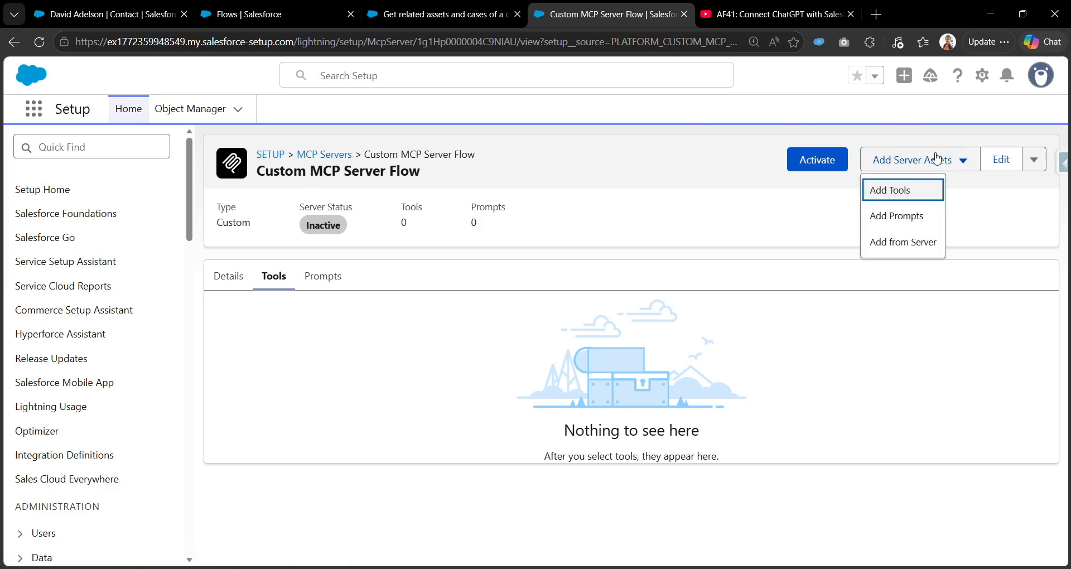
left_click(912, 201)
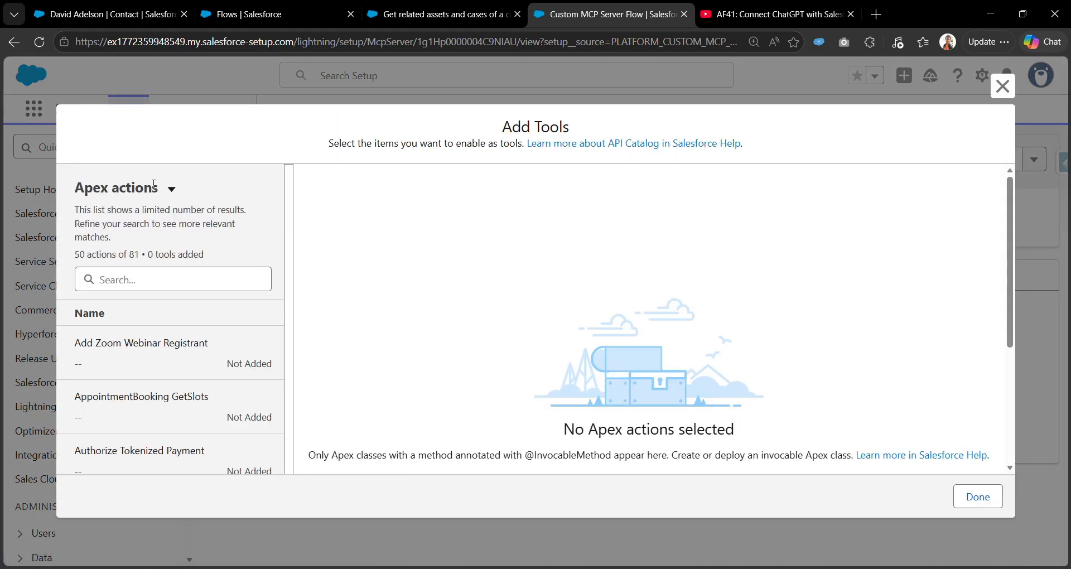
left_click(170, 189)
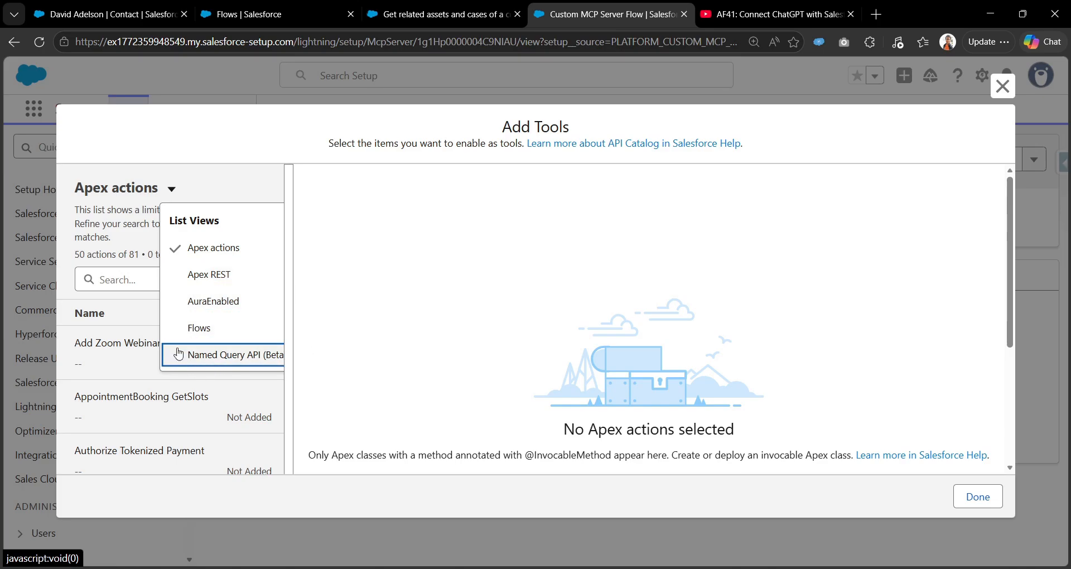
left_click(216, 330)
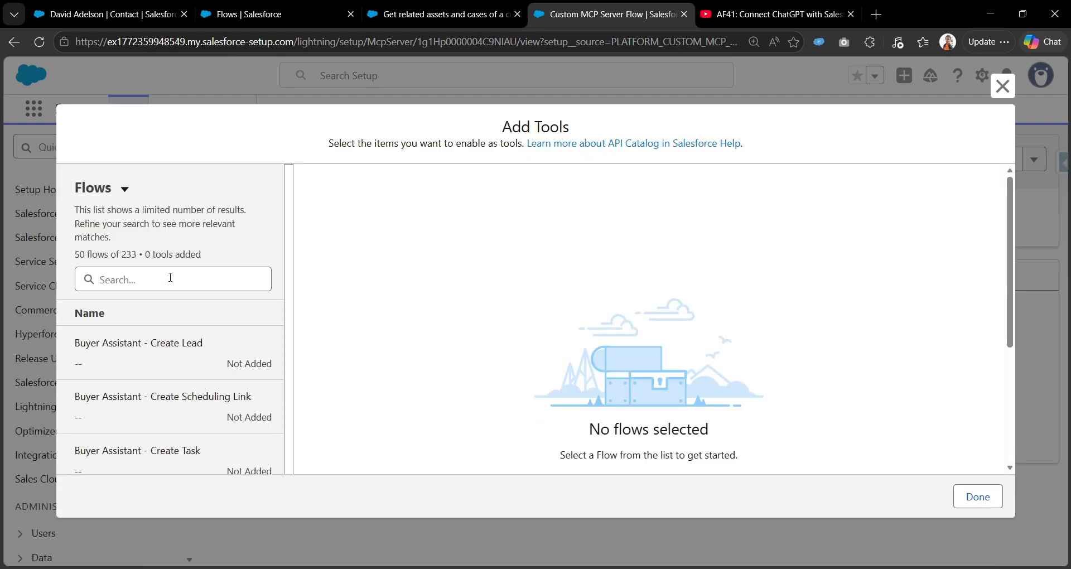
Search 'get rel' and select the Get related assets and cases of a contact flow.
left_click(171, 277)
type("get rela")
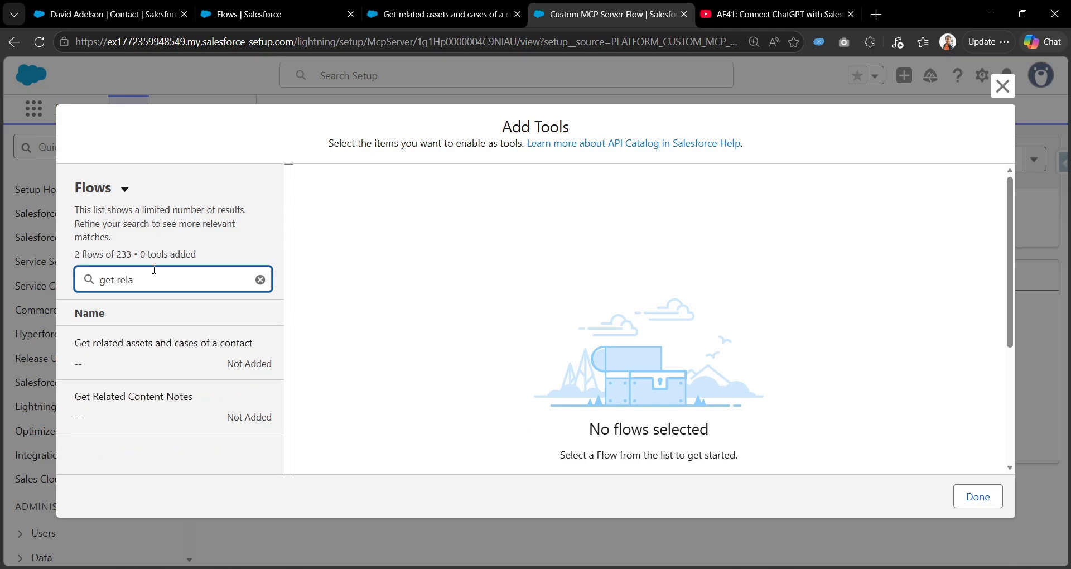
left_click(142, 365)
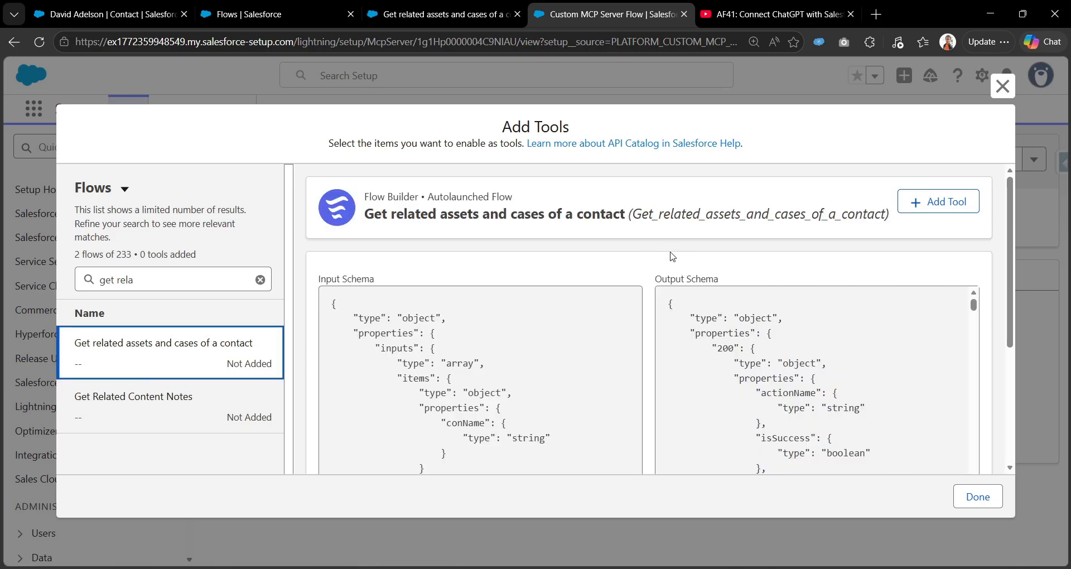
scroll(398, 361, "down", 3)
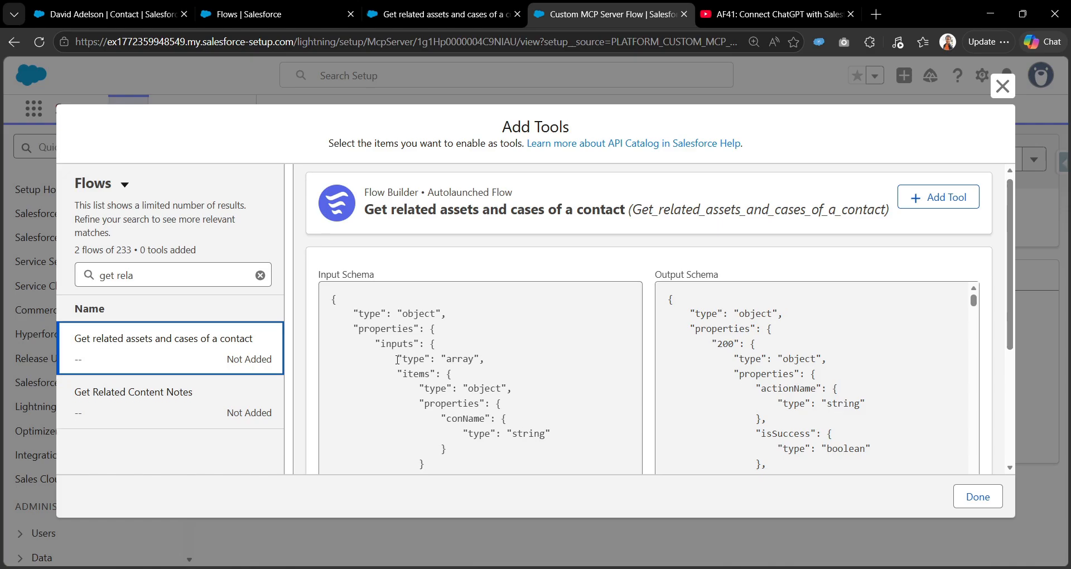
scroll(432, 313, "up", 1)
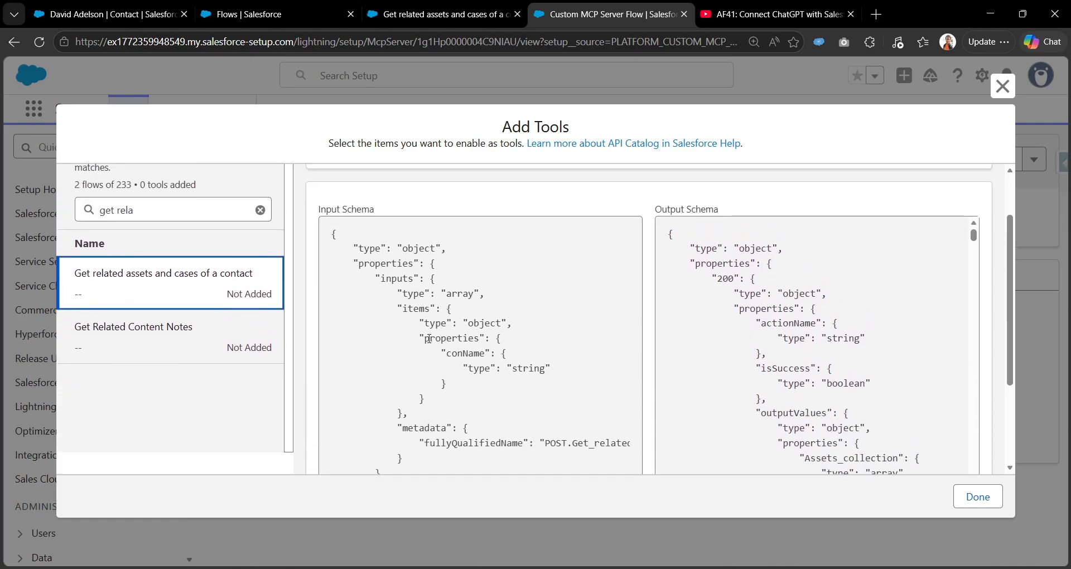
Inspect the input schema: an inputs array holding conName of type string.
left_click_drag(425, 338, 567, 373)
left_click(462, 368)
left_click_drag(451, 351, 524, 385)
left_click_drag(380, 278, 425, 399)
scroll(697, 279, "down", 2)
scroll(731, 333, "up", 2)
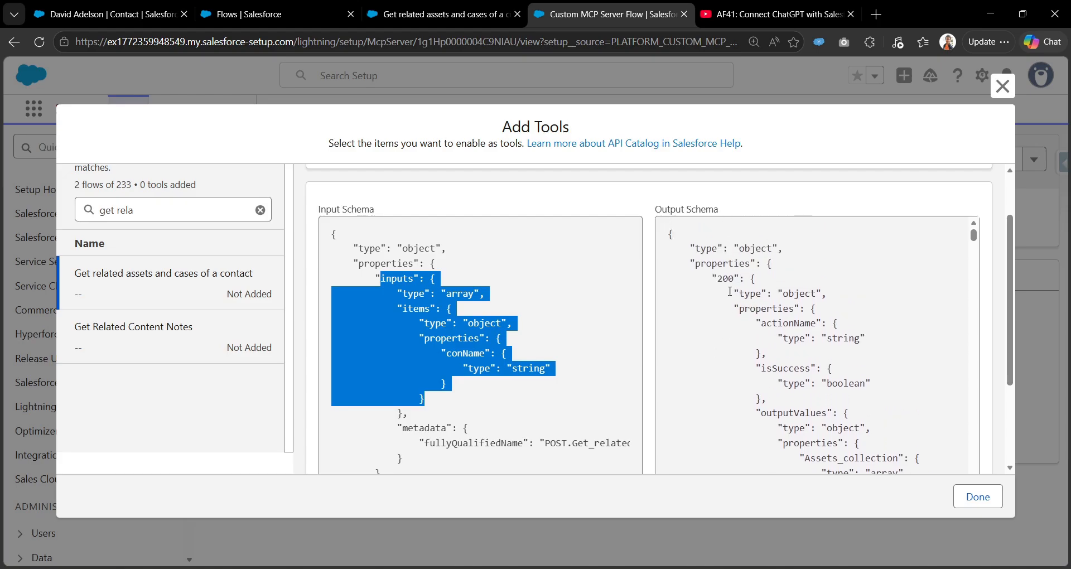
scroll(750, 357, "down", 2)
Inspect the output schema's outputValues object and its Assets_collection entry.
left_click_drag(757, 340, 848, 343)
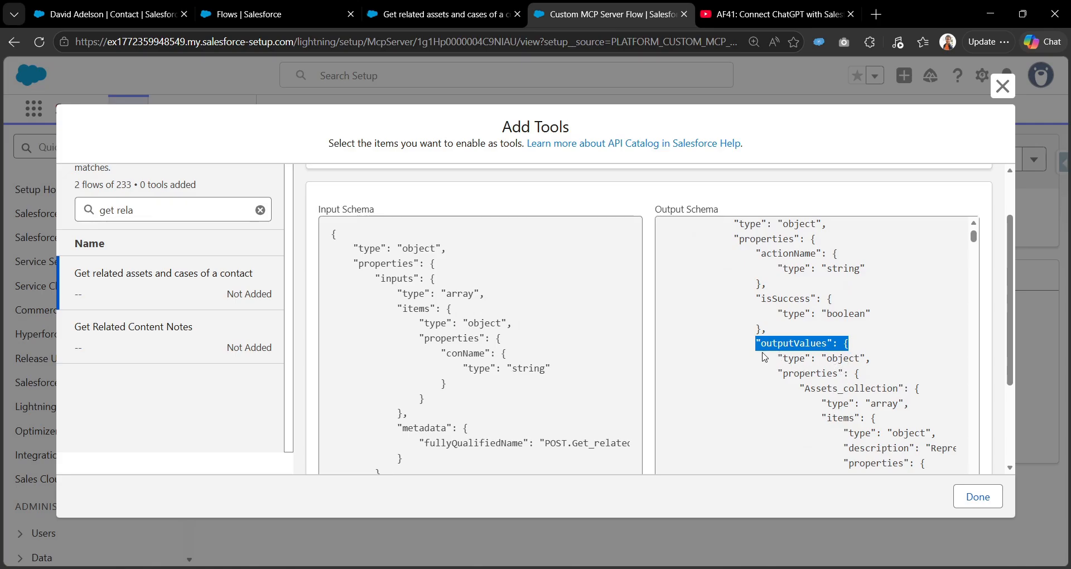
left_click_drag(777, 357, 870, 359)
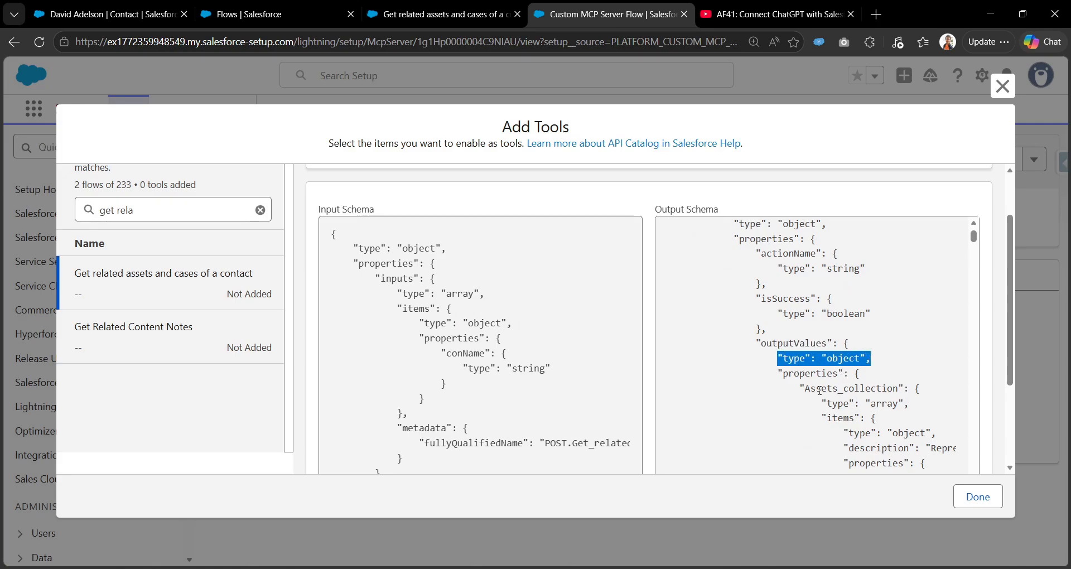
left_click_drag(805, 388, 898, 389)
scroll(772, 404, "down", 1)
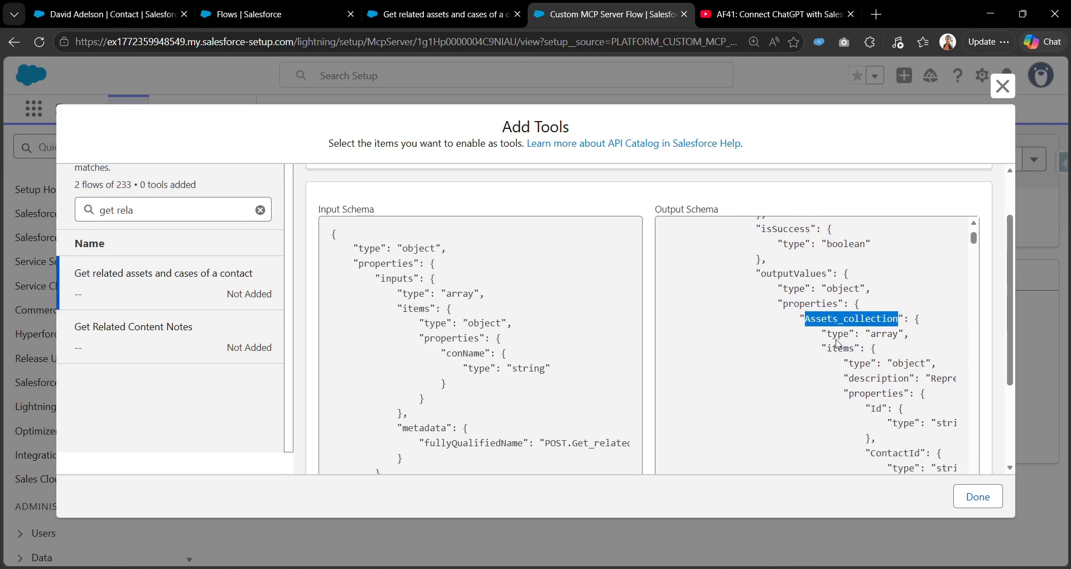
scroll(840, 342, "down", 2)
scroll(858, 328, "down", 10)
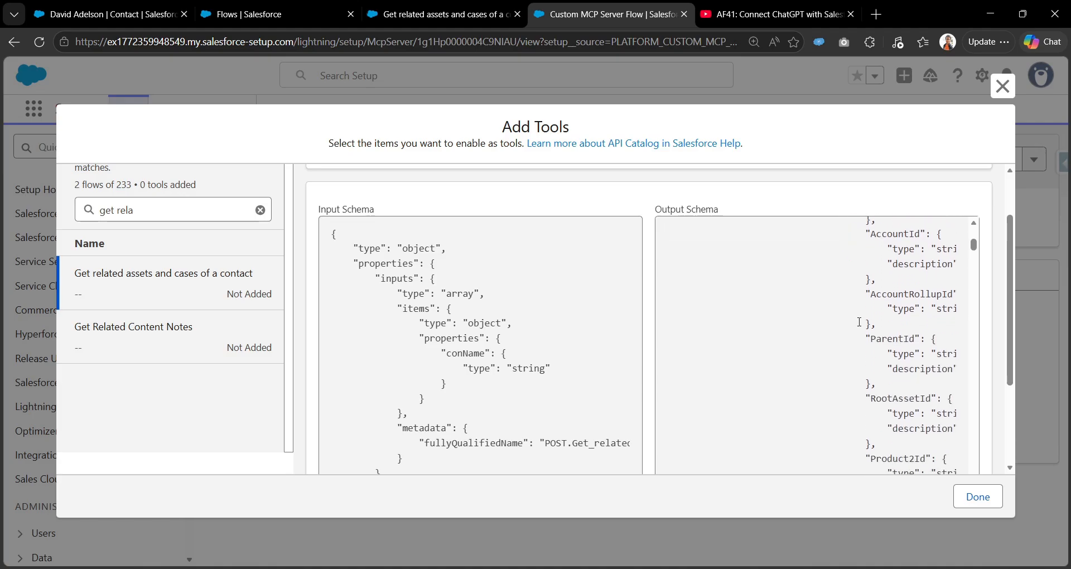
left_click_drag(974, 260, 993, 477)
left_click_drag(1010, 353, 1008, 430)
scroll(917, 362, "down", 10)
left_click_drag(973, 351, 972, 157)
scroll(731, 291, "up", 20)
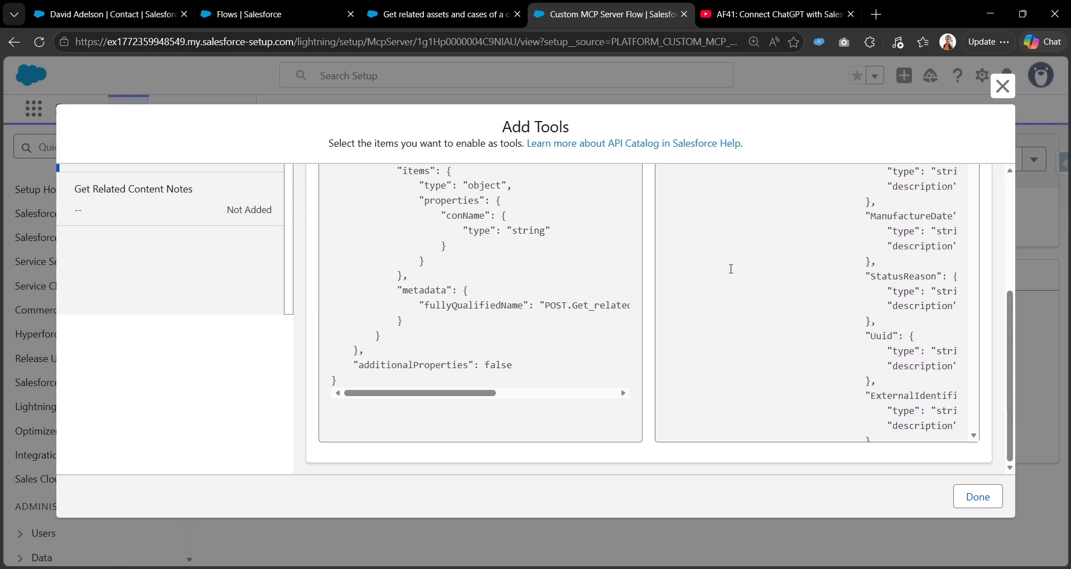
scroll(765, 232, "up", 5)
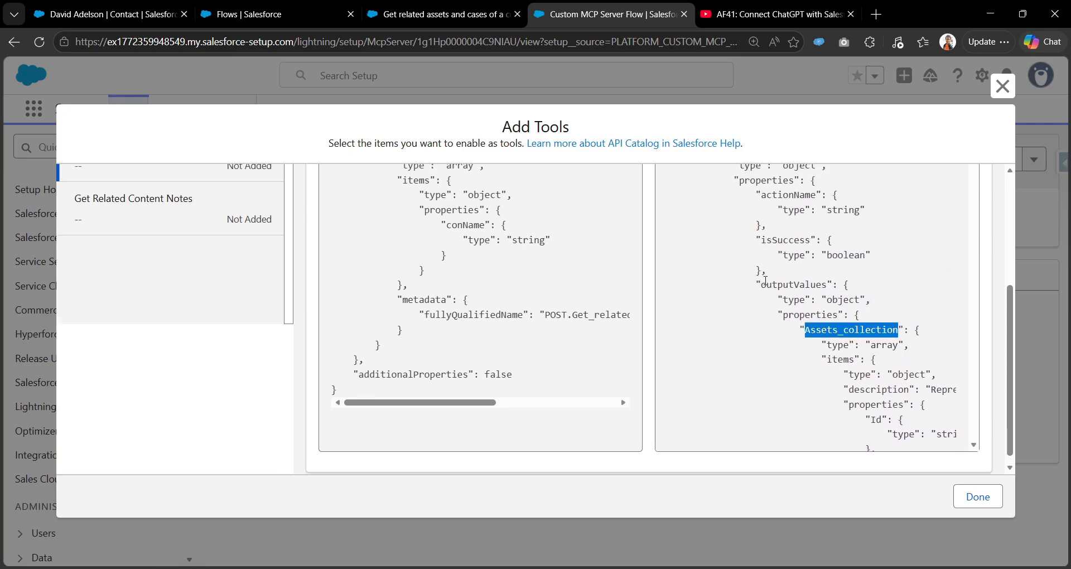
scroll(764, 343, "down", 3)
scroll(765, 347, "up", 4)
Add the Get related assets and cases of a contact flow as a tool and confirm it under Tools.
left_click(948, 202)
left_click(963, 497)
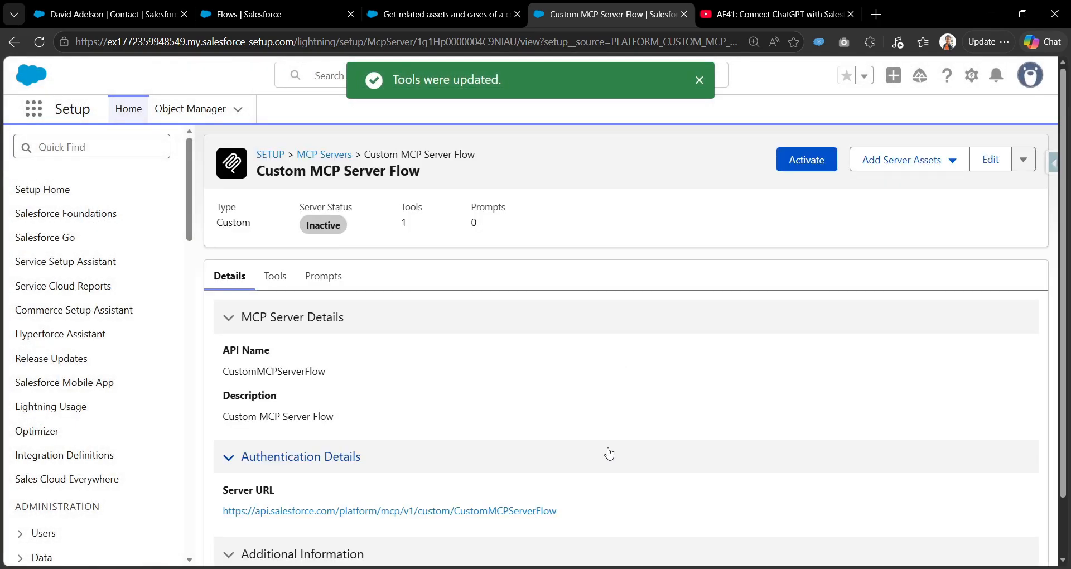
left_click(274, 277)
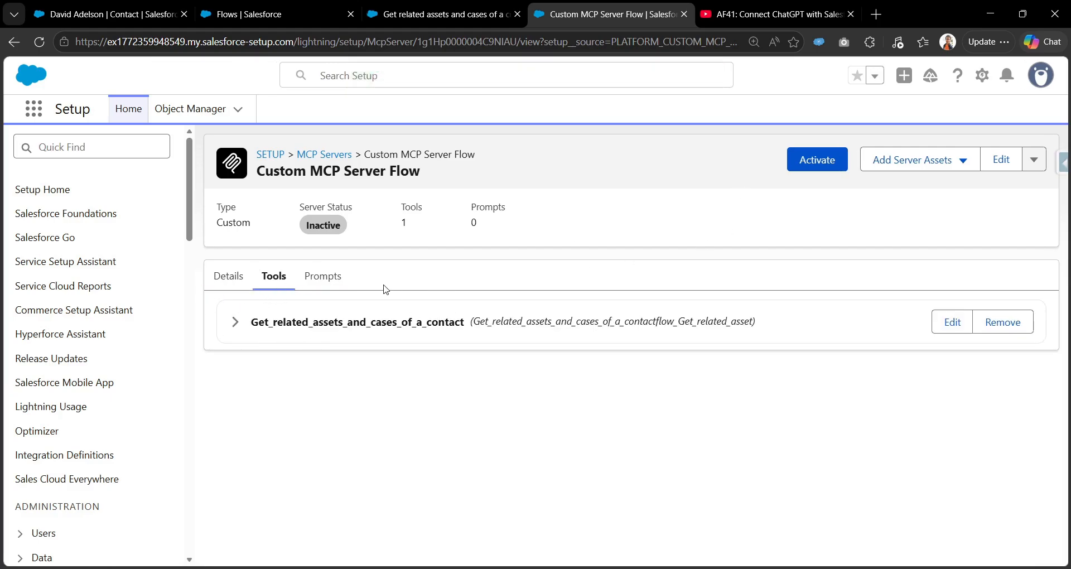
Activate the Custom MCP Server Flow server so it shows Active status.
left_click(817, 159)
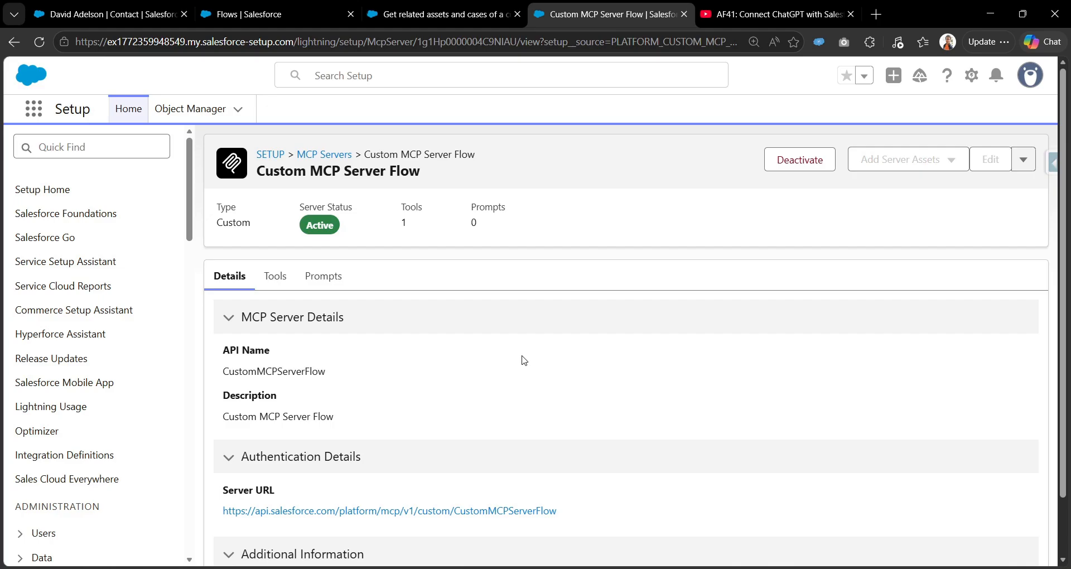
scroll(347, 392, "down", 2)
scroll(347, 391, "up", 2)
In Agentforce Vibes, open MCP Servers settings on Remote Servers and focus the Server Name field.
mouse_move(562, 567)
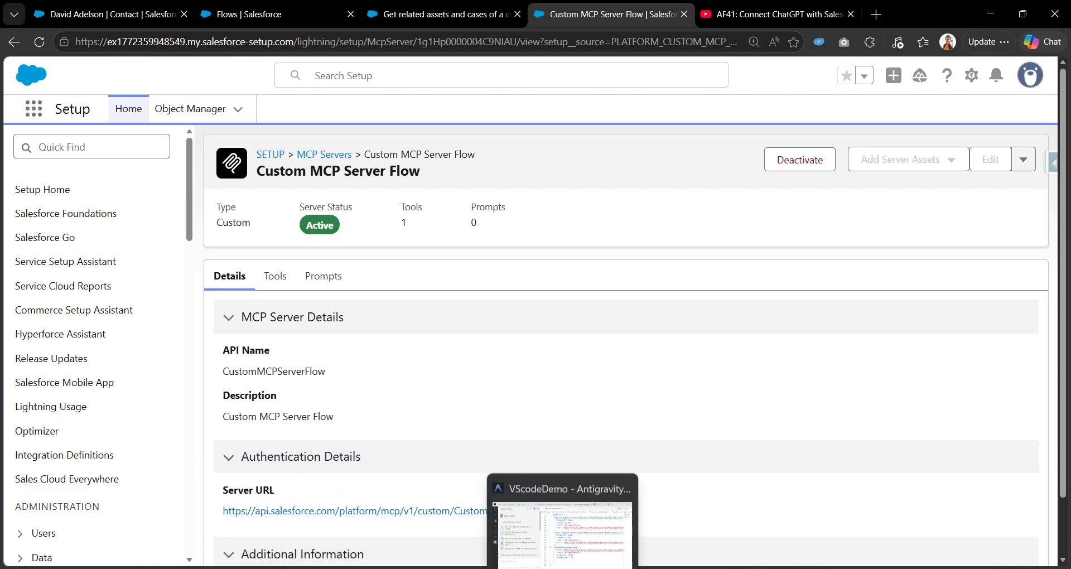
left_click(562, 535)
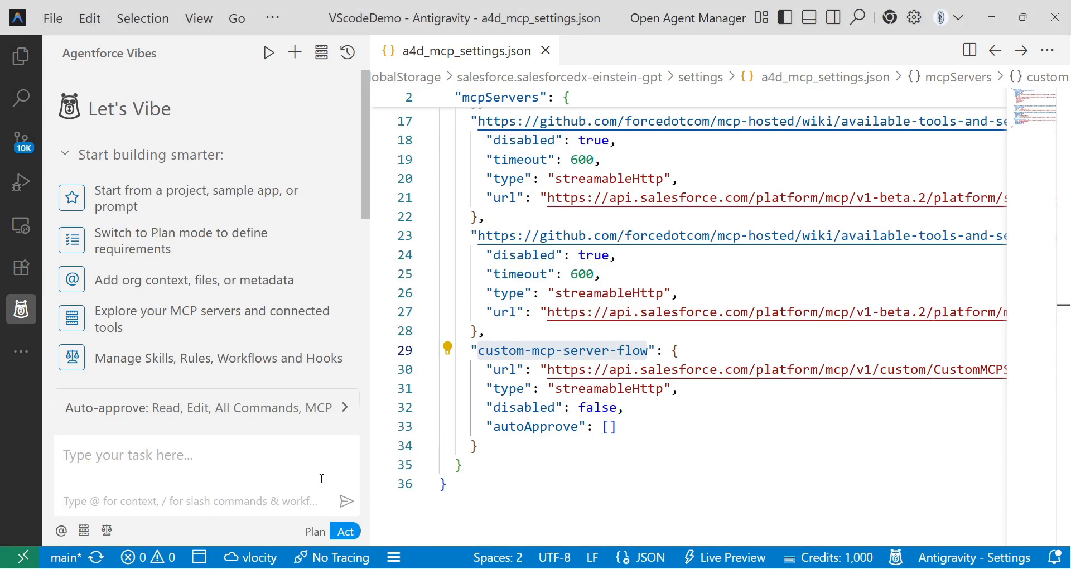
left_click(321, 58)
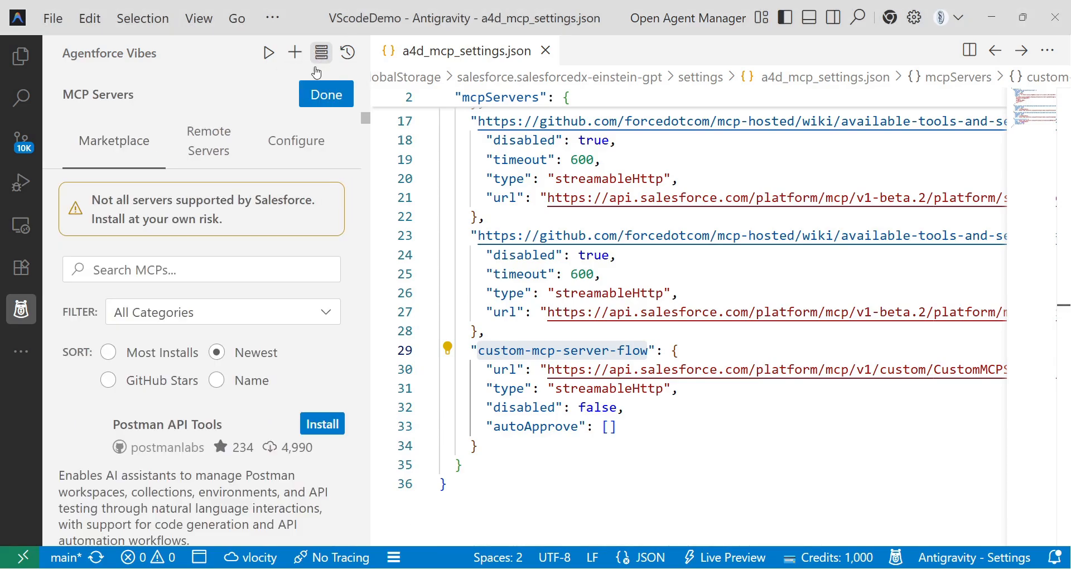
left_click(210, 142)
scroll(207, 321, "down", 1)
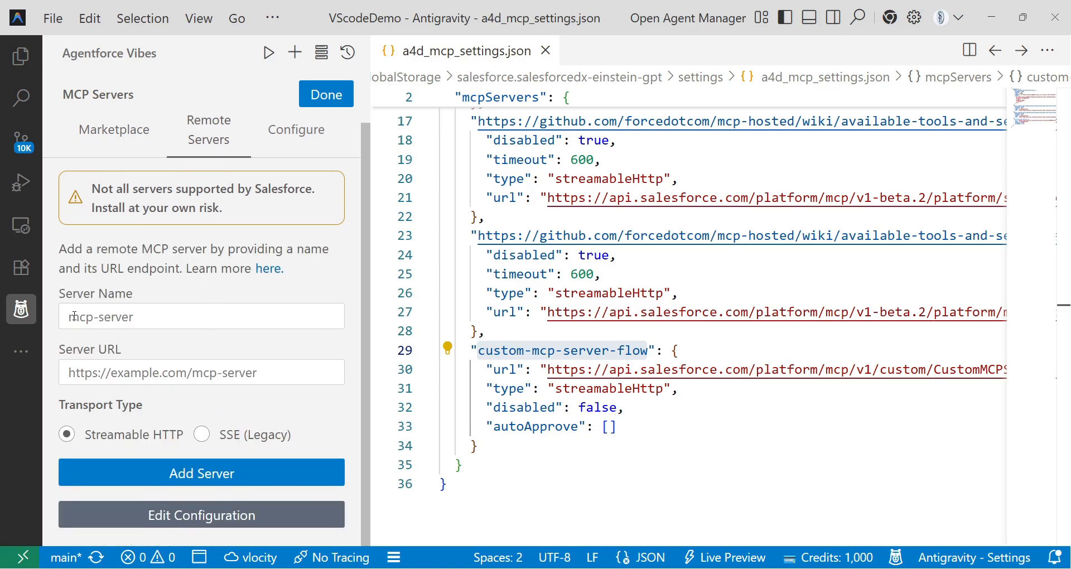
left_click(112, 316)
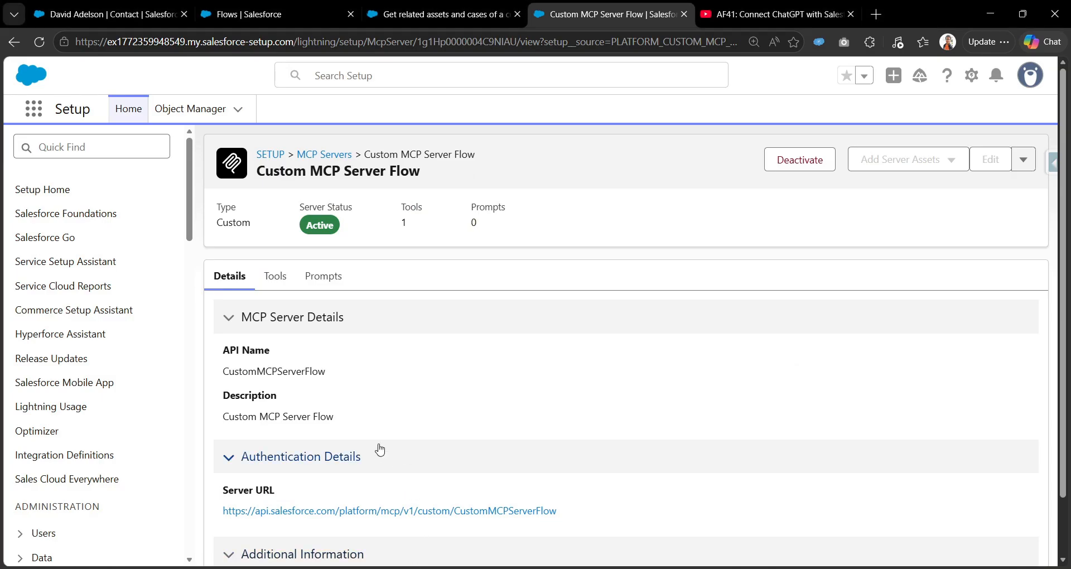
scroll(239, 479, "down", 2)
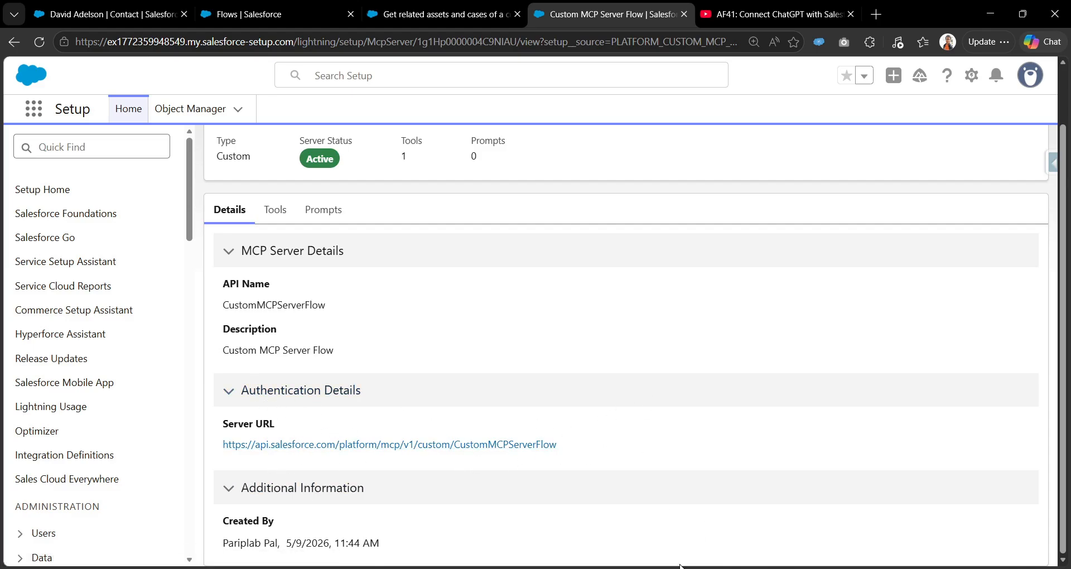
key("alt+Tab")
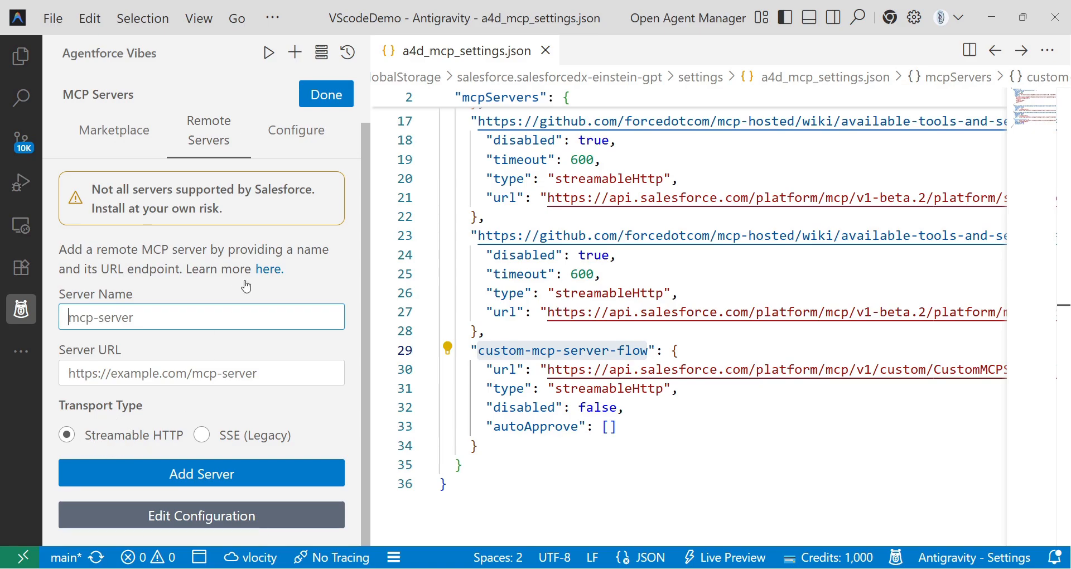
Expand custom-mcp-server-flow in the Configure list and restart it, checking its settings block.
left_click(295, 136)
scroll(107, 446, "down", 5)
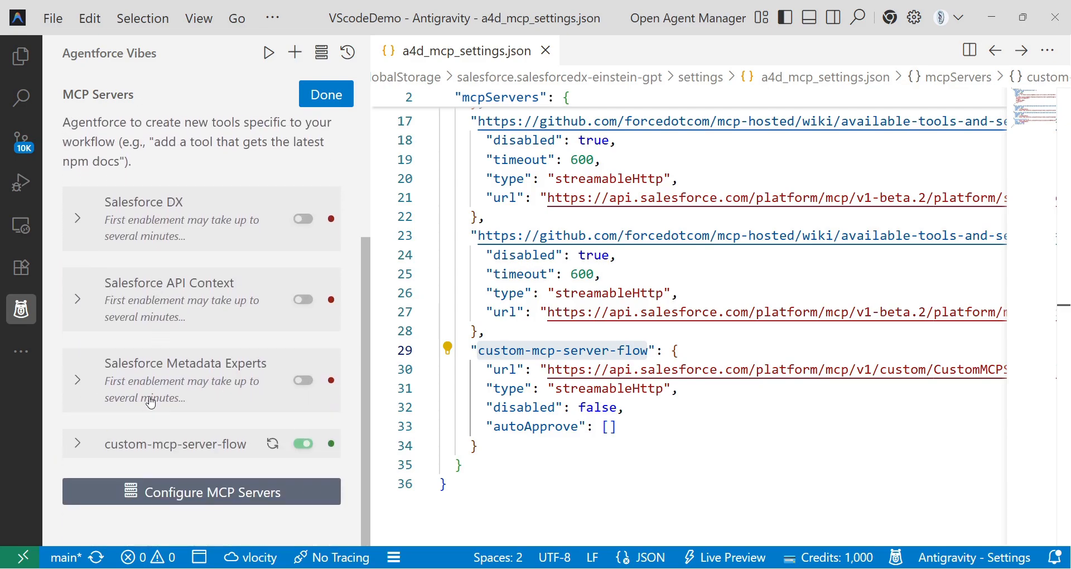
left_click(78, 445)
scroll(81, 443, "down", 3)
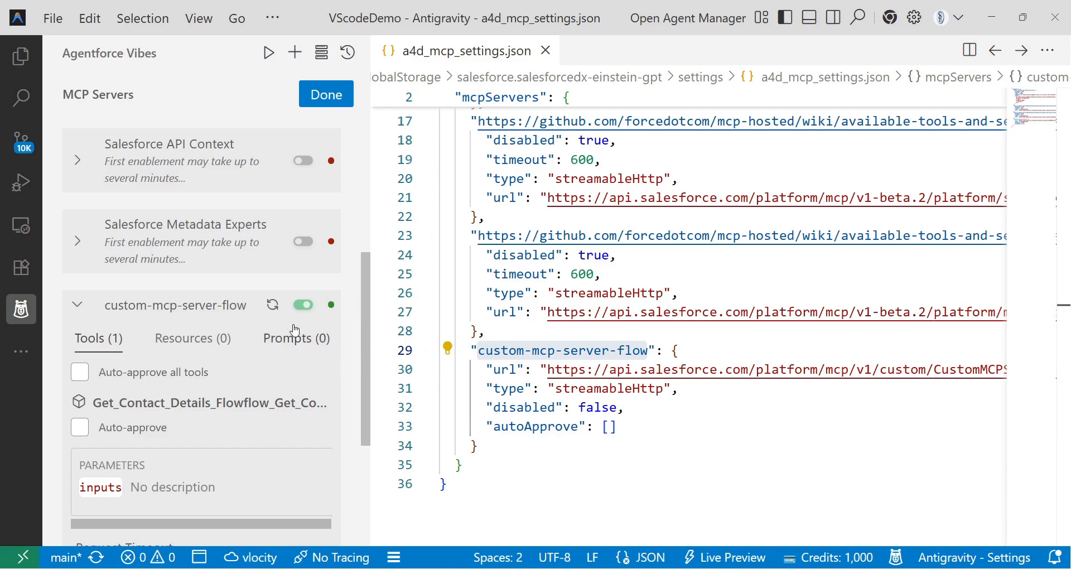
left_click(272, 304)
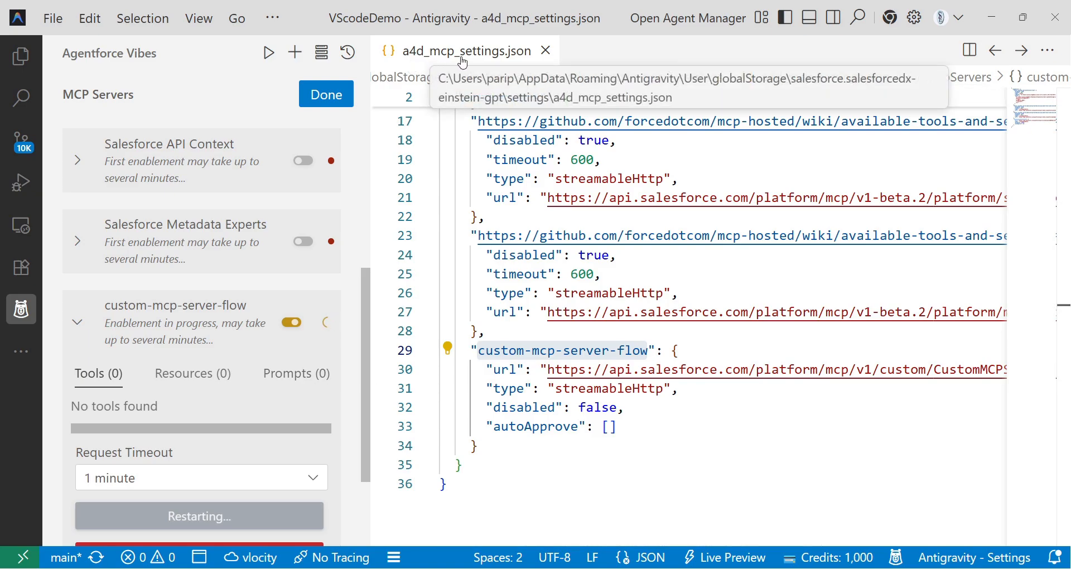
left_click_drag(478, 447, 470, 349)
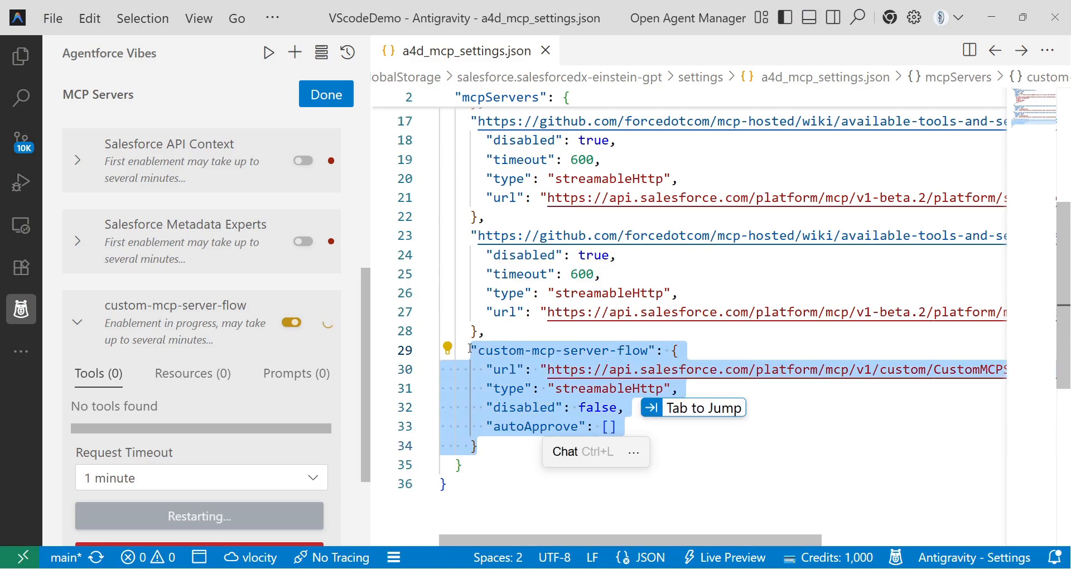
left_click(501, 481)
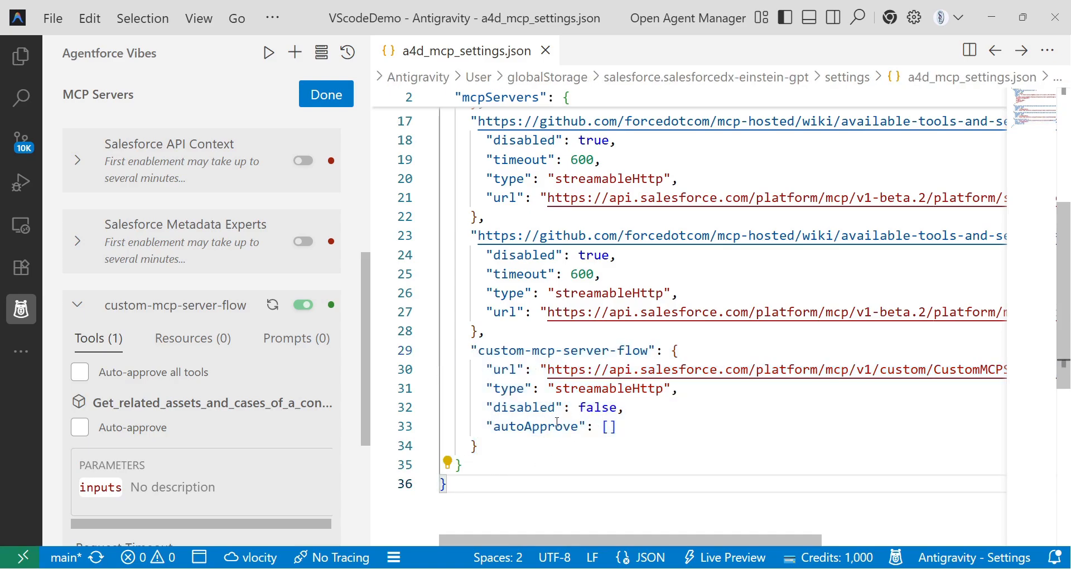
scroll(171, 371, "down", 2)
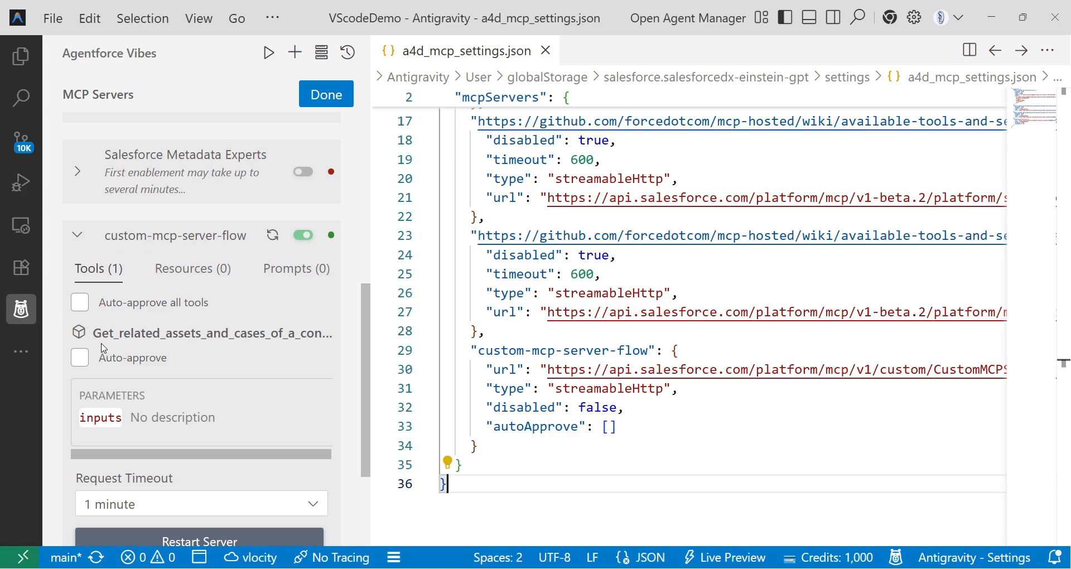
Widen the panel to read the tool's full name, then enable Auto-approve all tools.
left_click_drag(370, 240, 570, 222)
left_click_drag(95, 301, 480, 301)
scroll(301, 334, "down", 3)
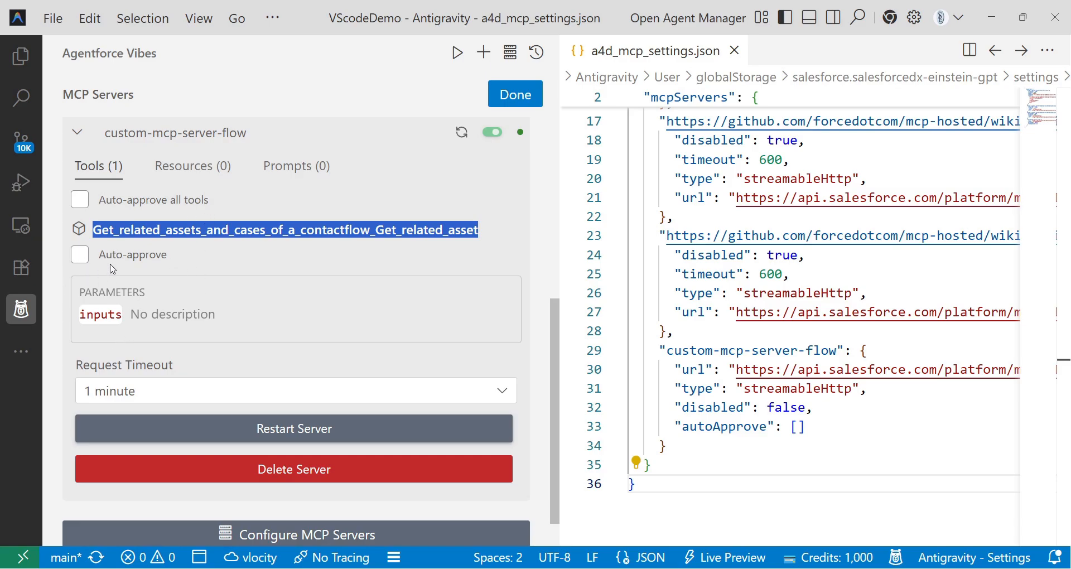
left_click(81, 199)
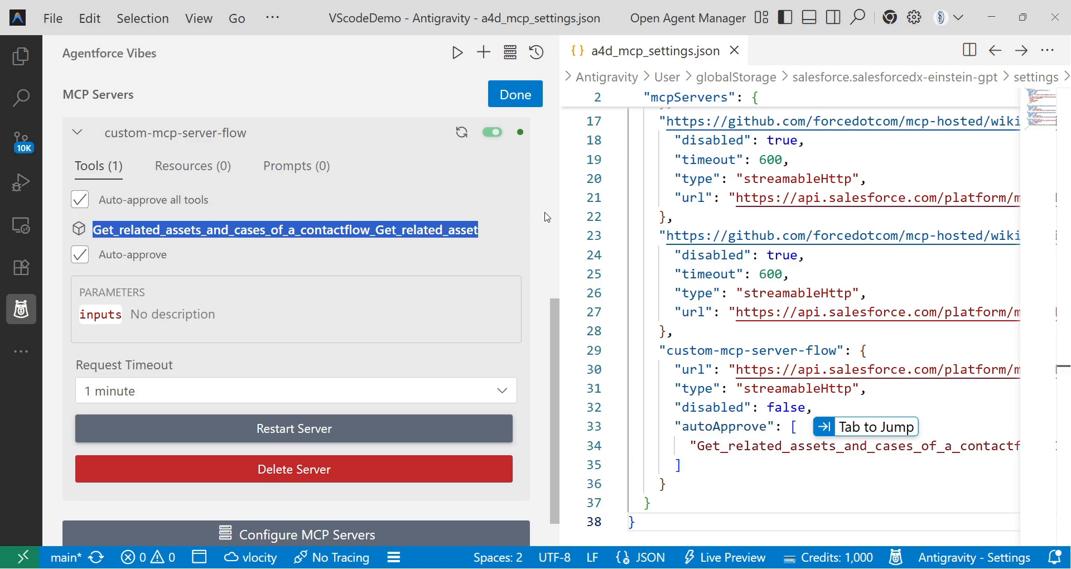
left_click_drag(559, 218, 431, 251)
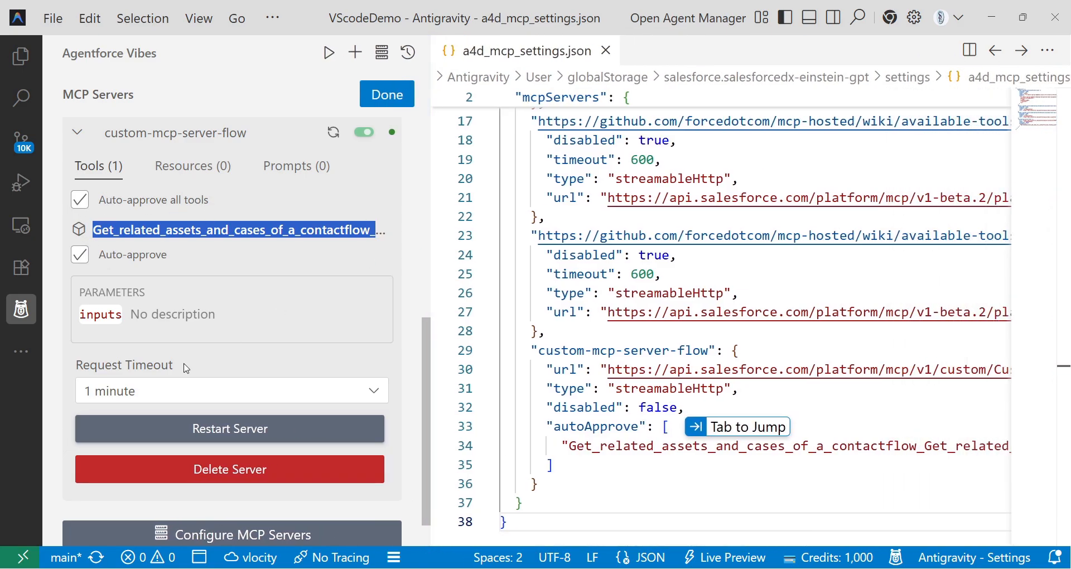
scroll(179, 428, "down", 1)
scroll(291, 319, "up", 1)
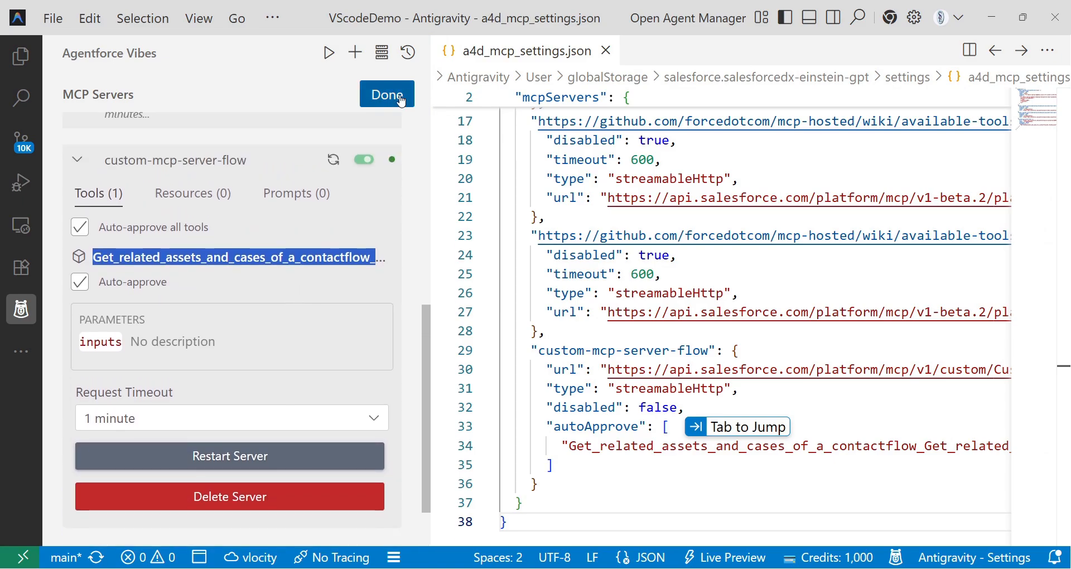
Copy the prompt text from Notepad++ and paste it into the Agentforce Vibes task box.
left_click(400, 99)
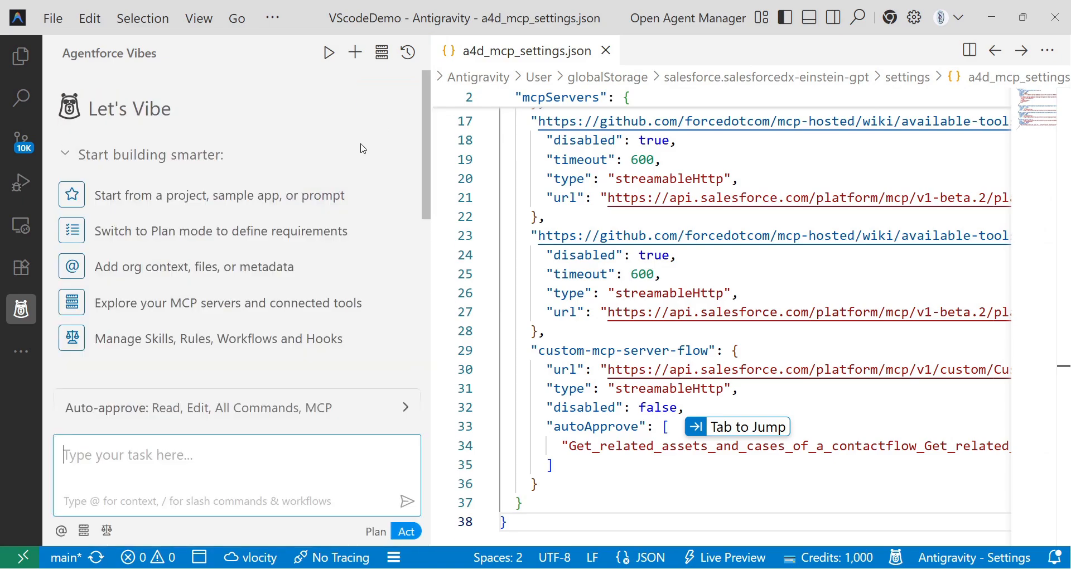
key("alt+Tab")
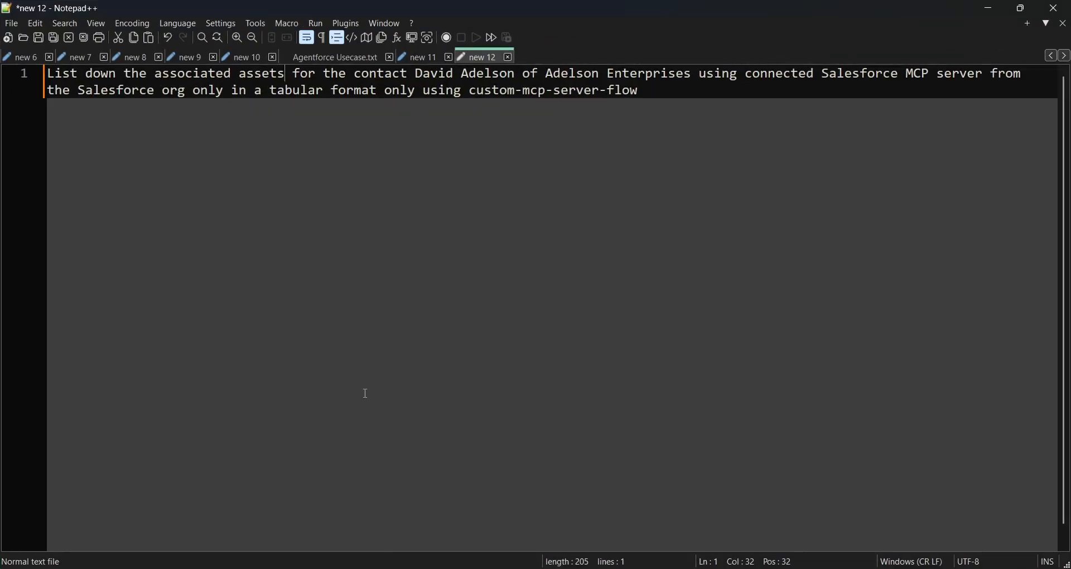
key("ctrl+a")
key("ctrl+c")
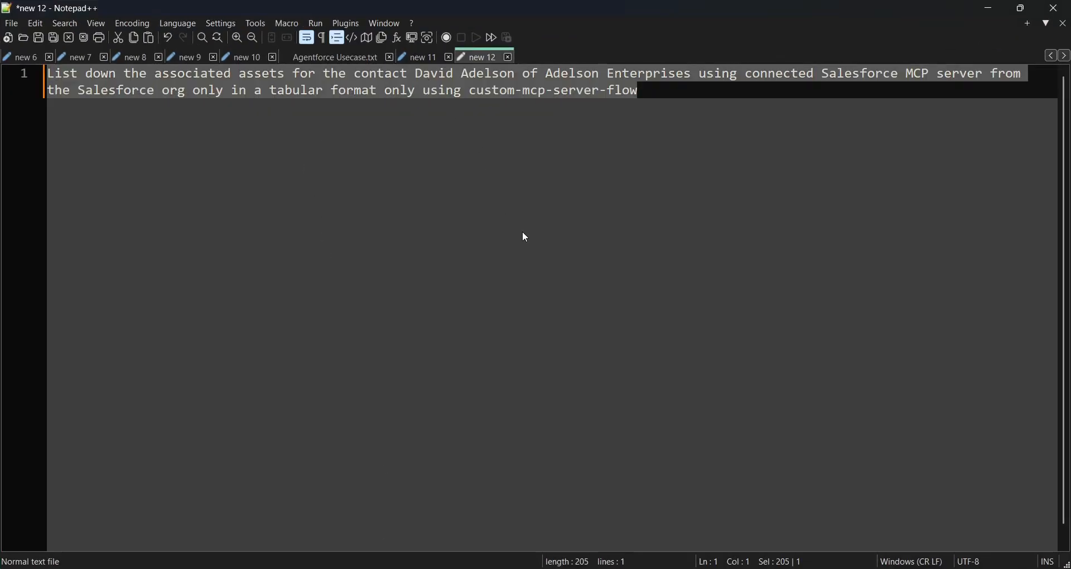
key("alt+Tab")
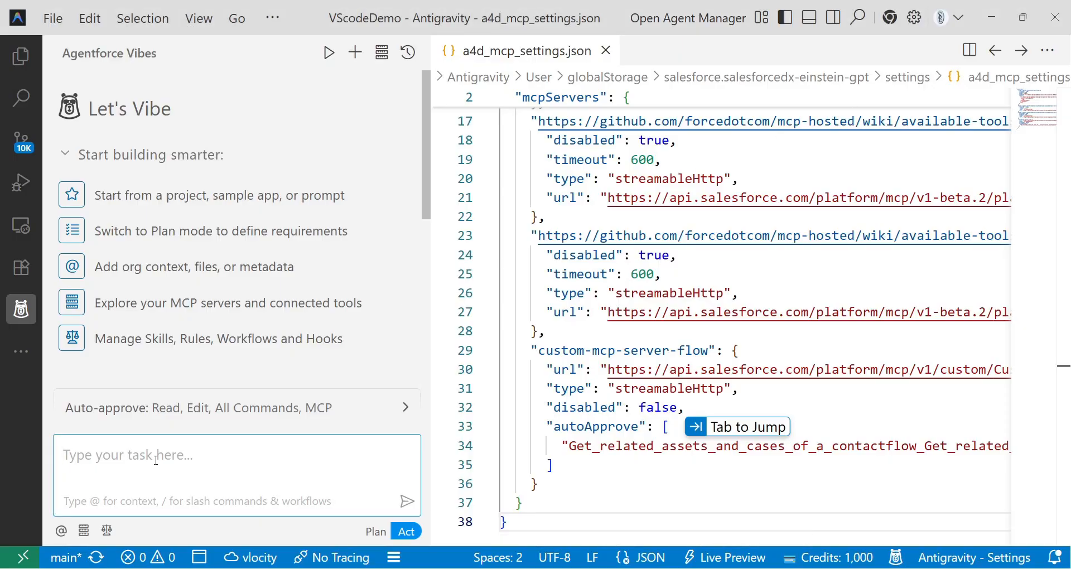
key("ctrl+v")
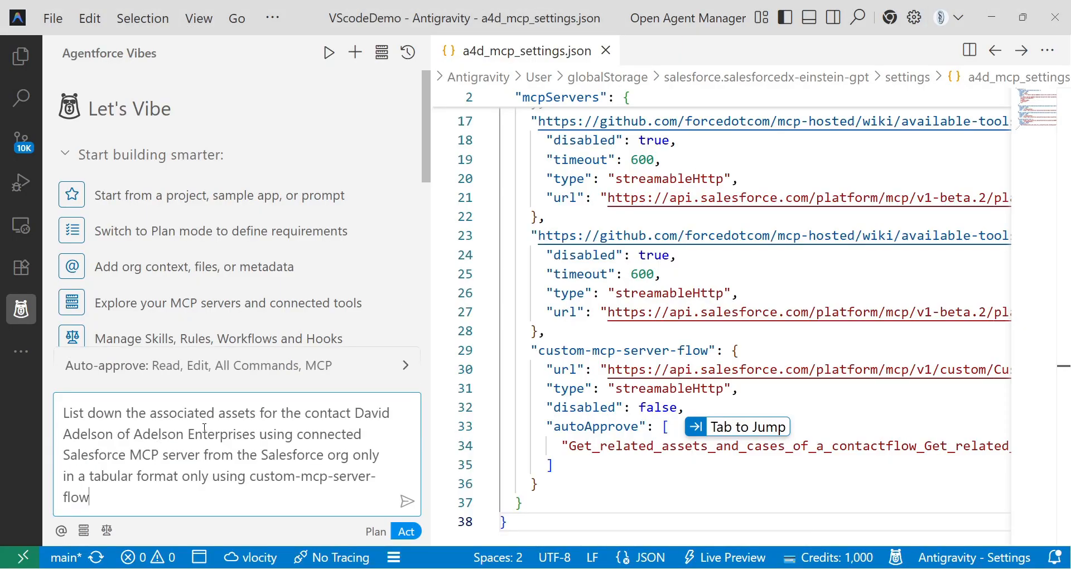
Edit the prompt to add 'and cases' after assets and delete the company name phrase.
double_click(256, 416)
type("and cases")
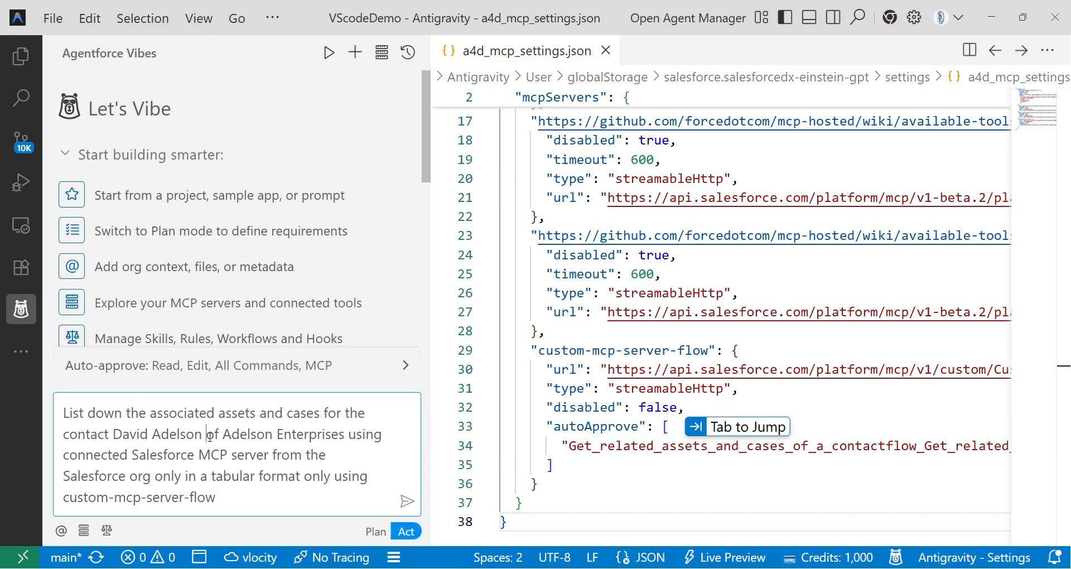
left_click_drag(208, 435, 346, 429)
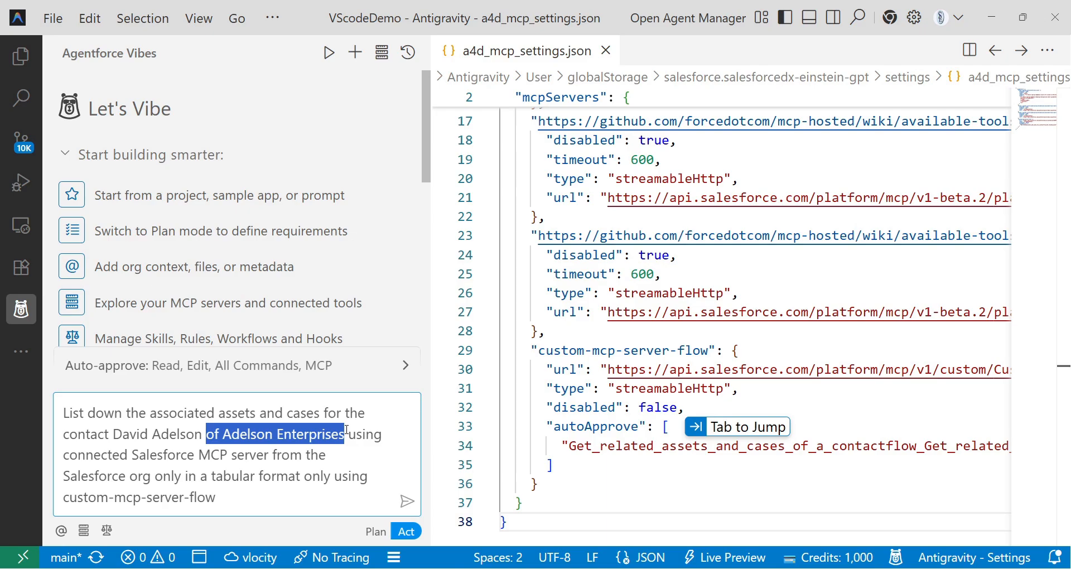
key("BackSpace")
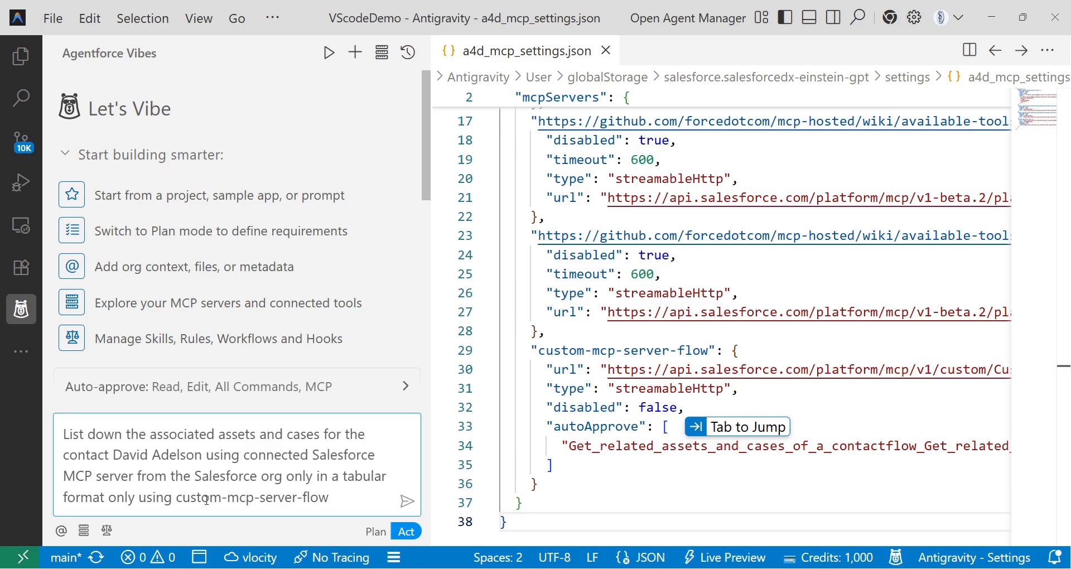
Send the prompt to Agentforce Vibes and widen the chat panel while it calls the tool.
left_click(406, 500)
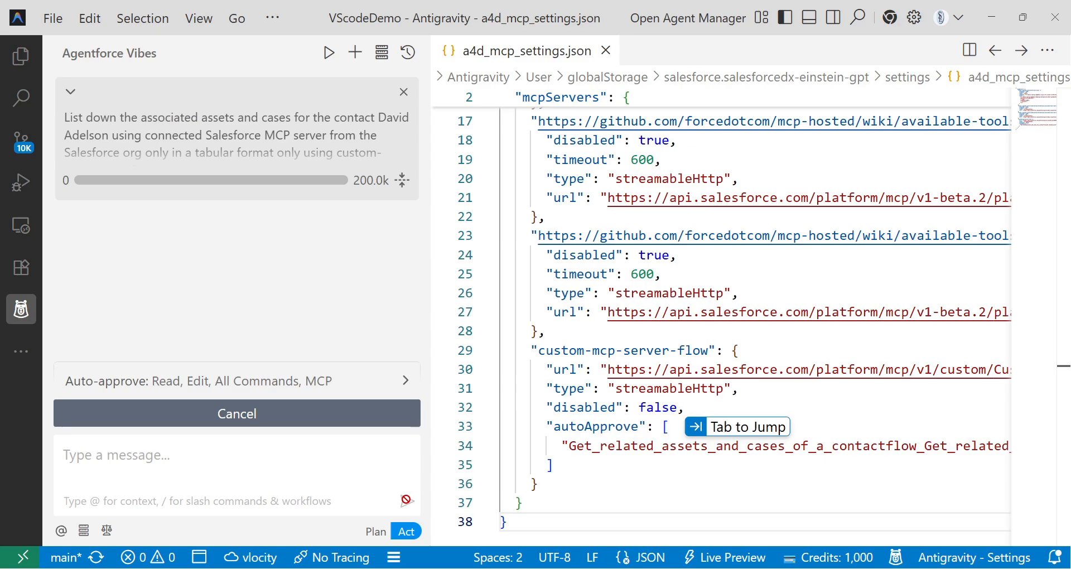
left_click_drag(430, 280, 526, 261)
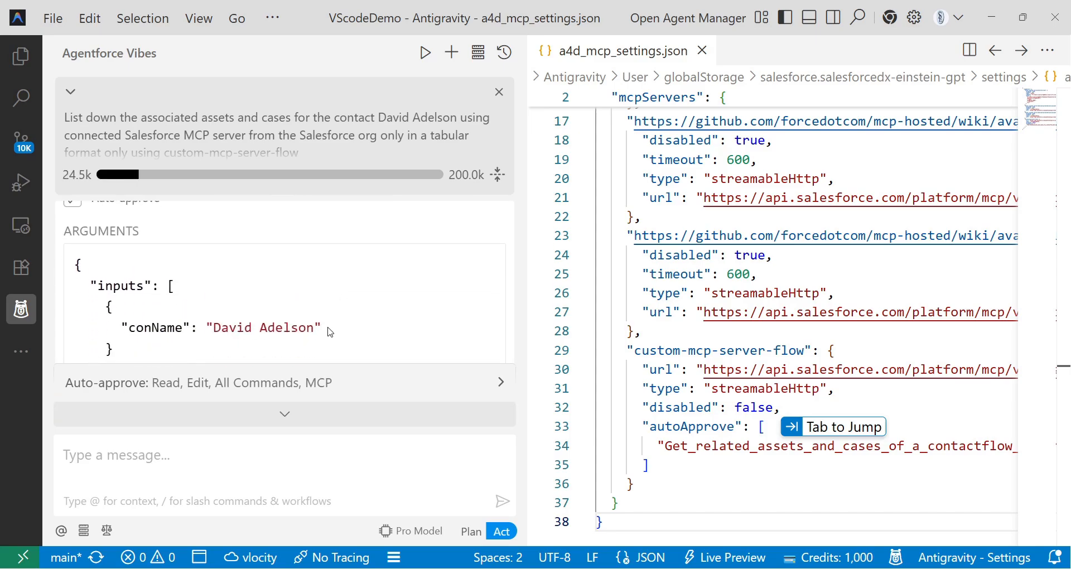
scroll(330, 332, "up", 4)
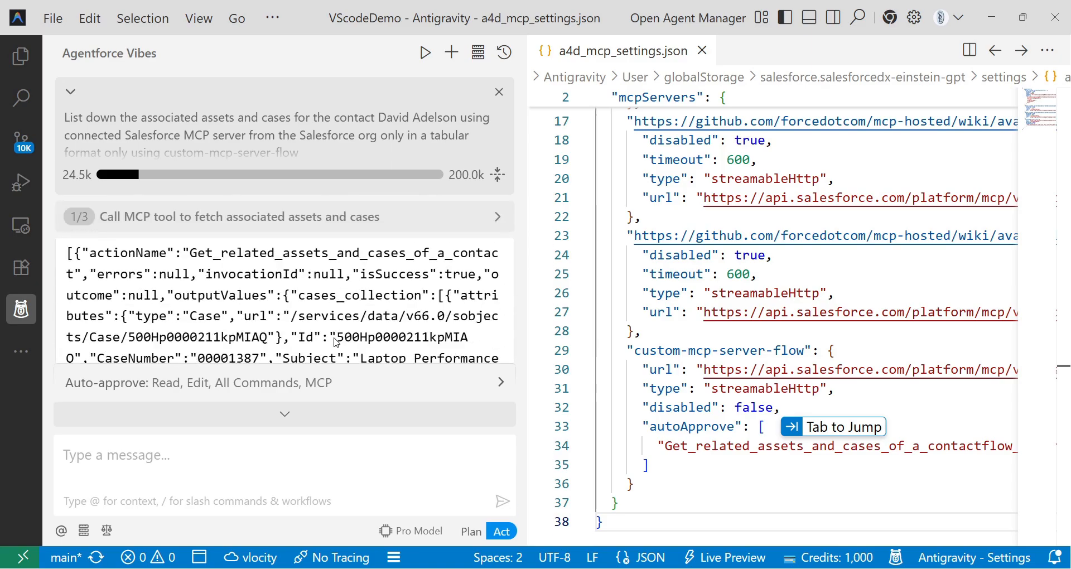
scroll(94, 307, "down", 2)
scroll(129, 301, "up", 1)
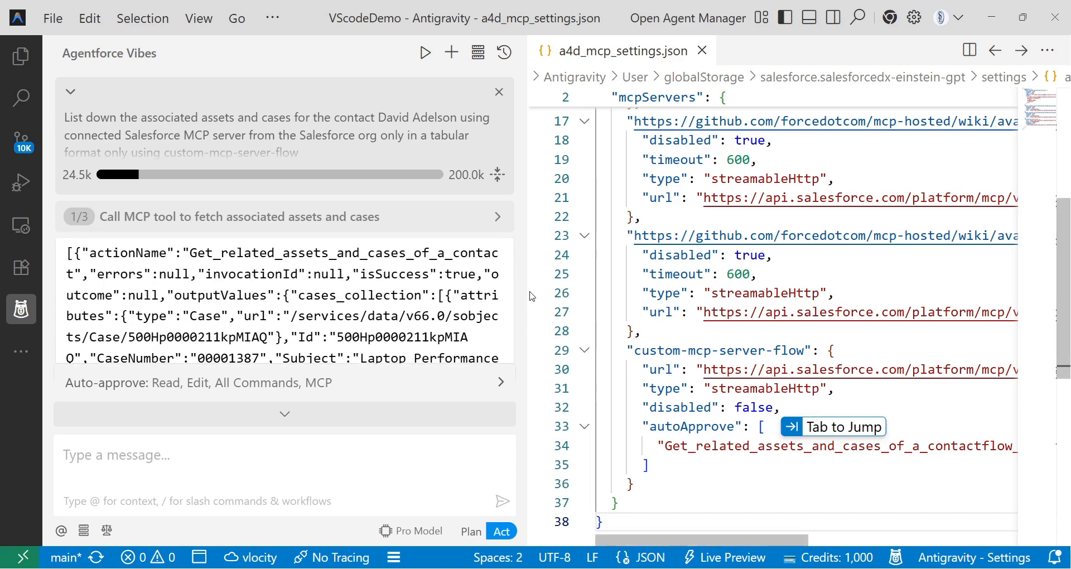
Inspect the tool's JSON response: cases_collection with subject and status, and the asset attributes.
left_click_drag(300, 295, 424, 294)
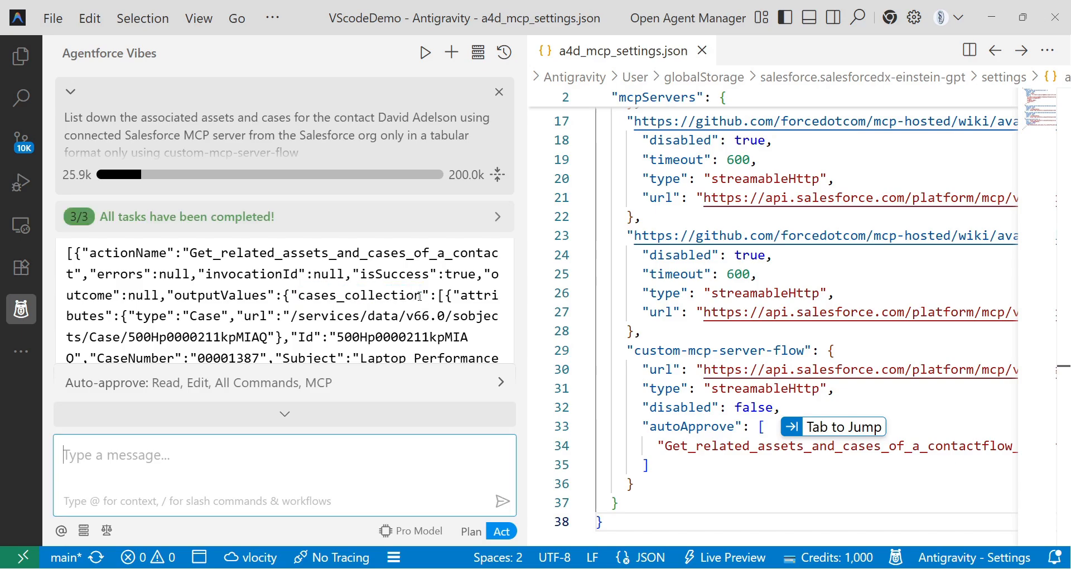
scroll(184, 334, "down", 1)
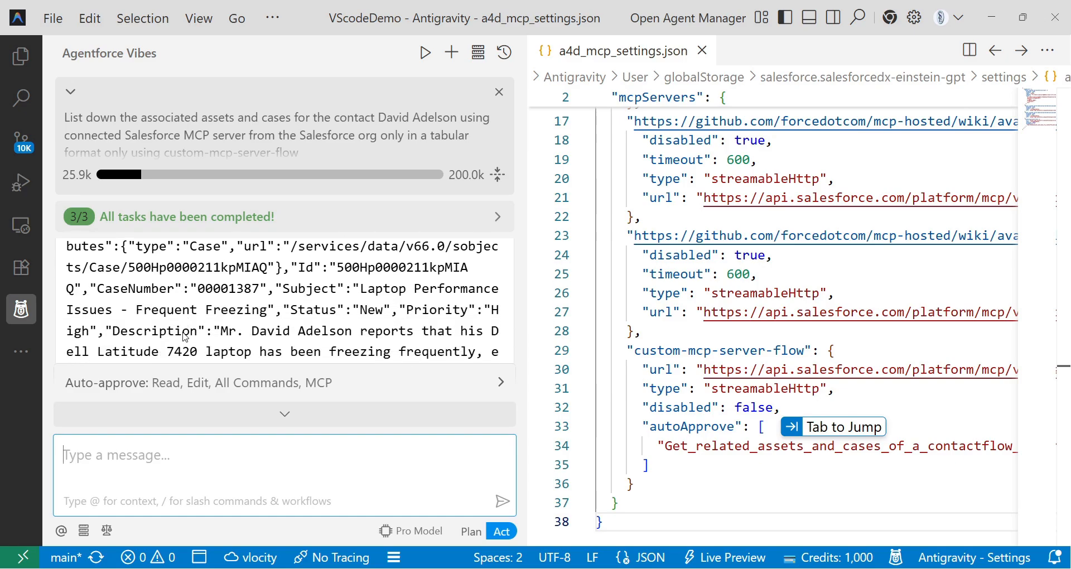
left_click_drag(292, 288, 441, 311)
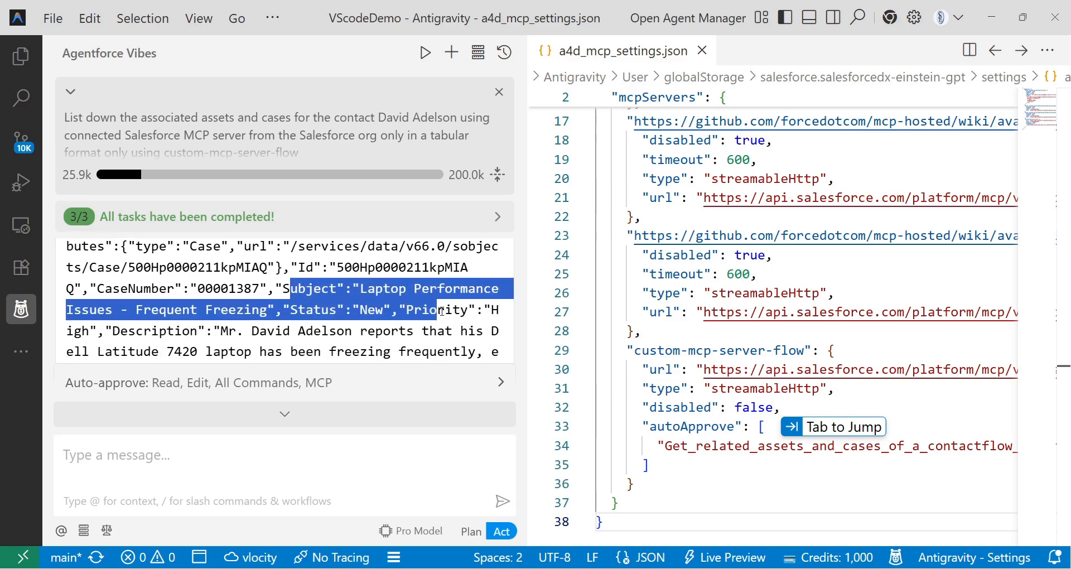
left_click_drag(112, 333, 265, 335)
scroll(266, 339, "down", 5)
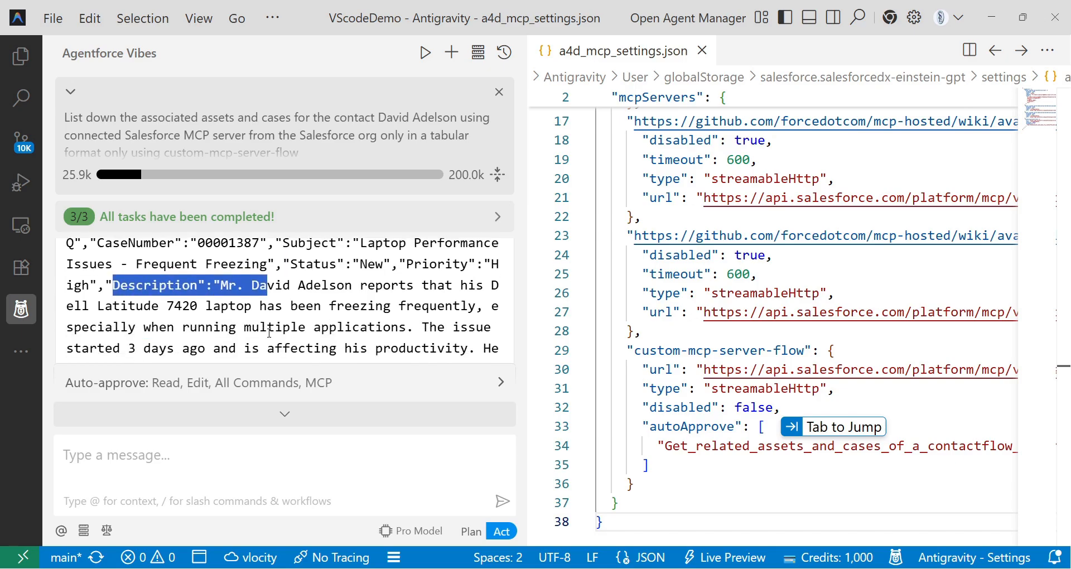
scroll(265, 333, "up", 3)
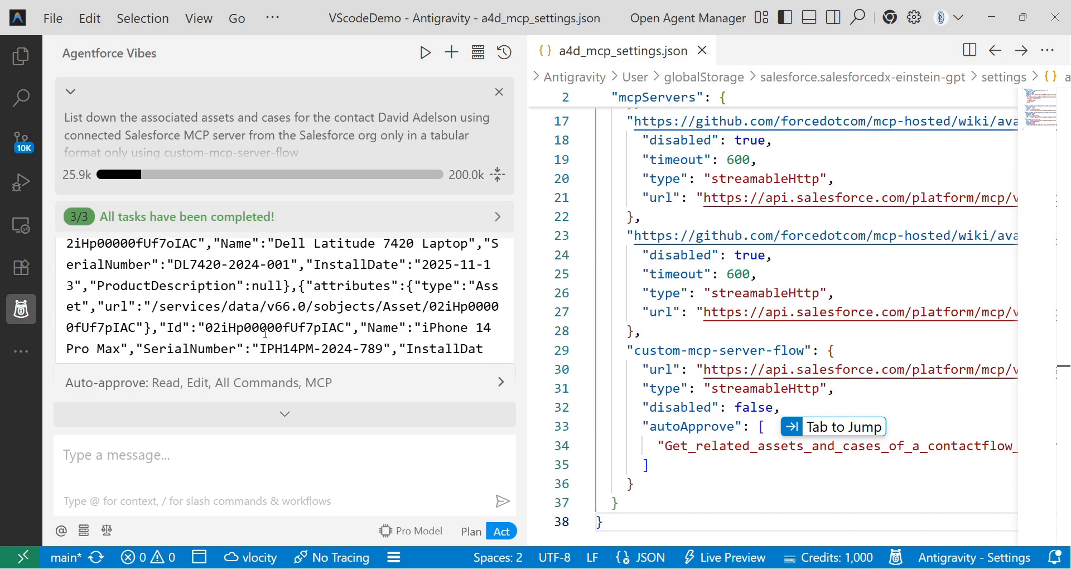
left_click_drag(167, 245, 438, 271)
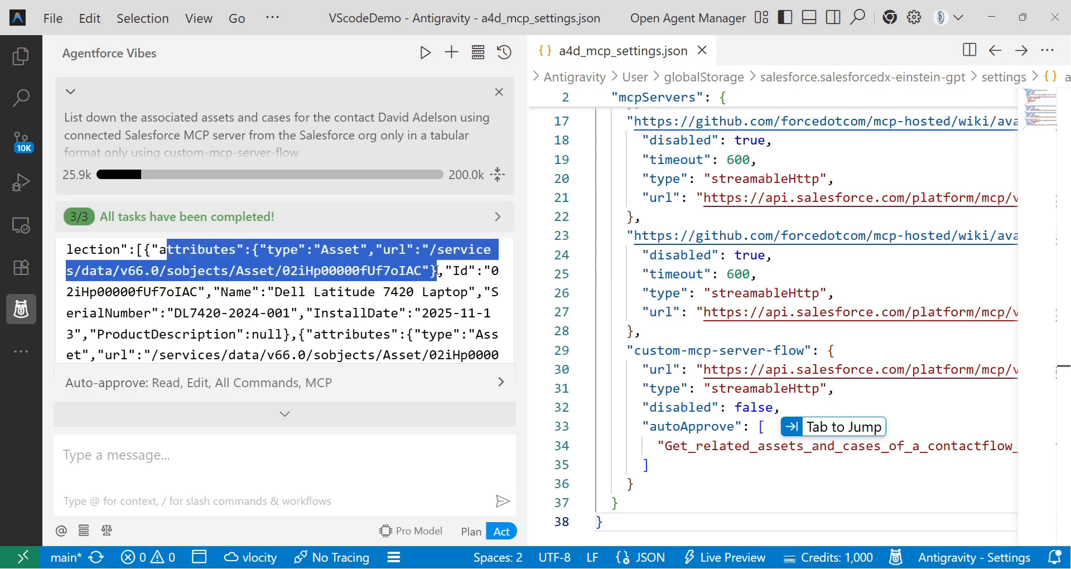
scroll(338, 309, "down", 3)
scroll(412, 288, "down", 10)
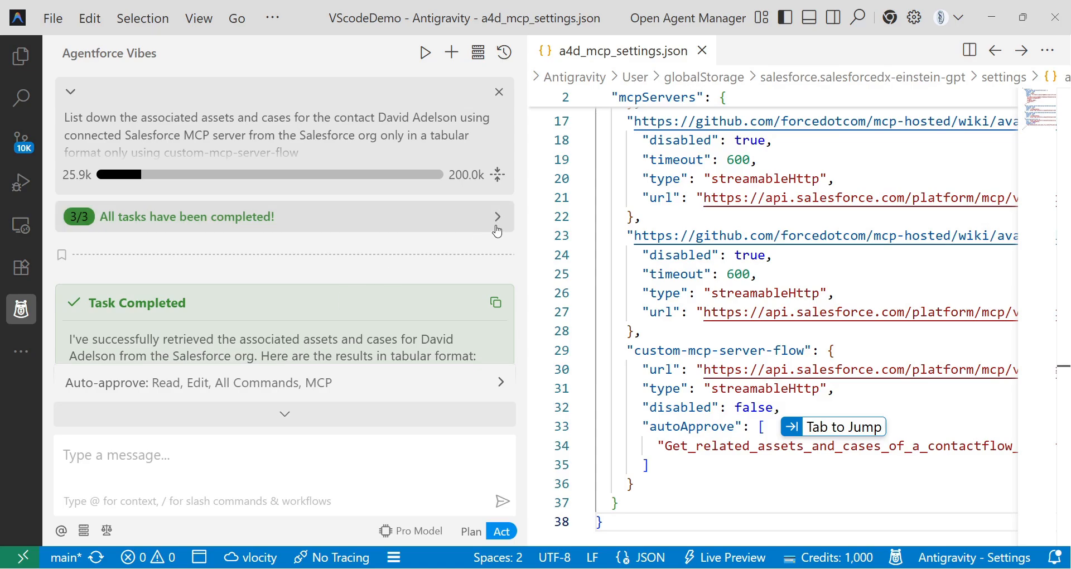
Widen the chat panel and review the Cases and Assets tables showing 2 cases and 3 assets.
left_click_drag(526, 223, 576, 223)
scroll(332, 283, "down", 4)
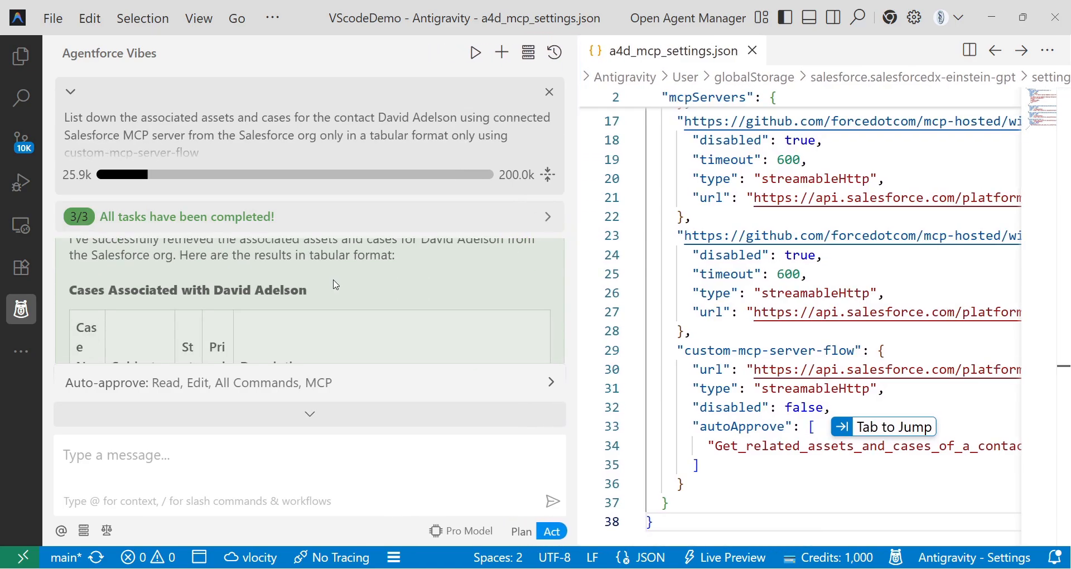
scroll(331, 289, "up", 2)
scroll(332, 288, "down", 3)
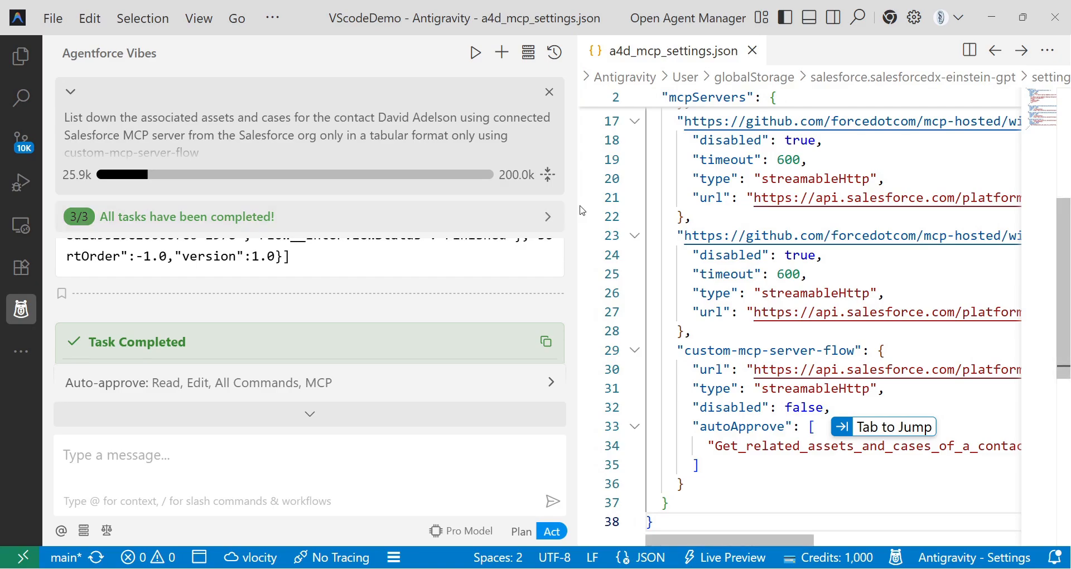
left_click_drag(577, 198, 701, 199)
scroll(108, 315, "up", 2)
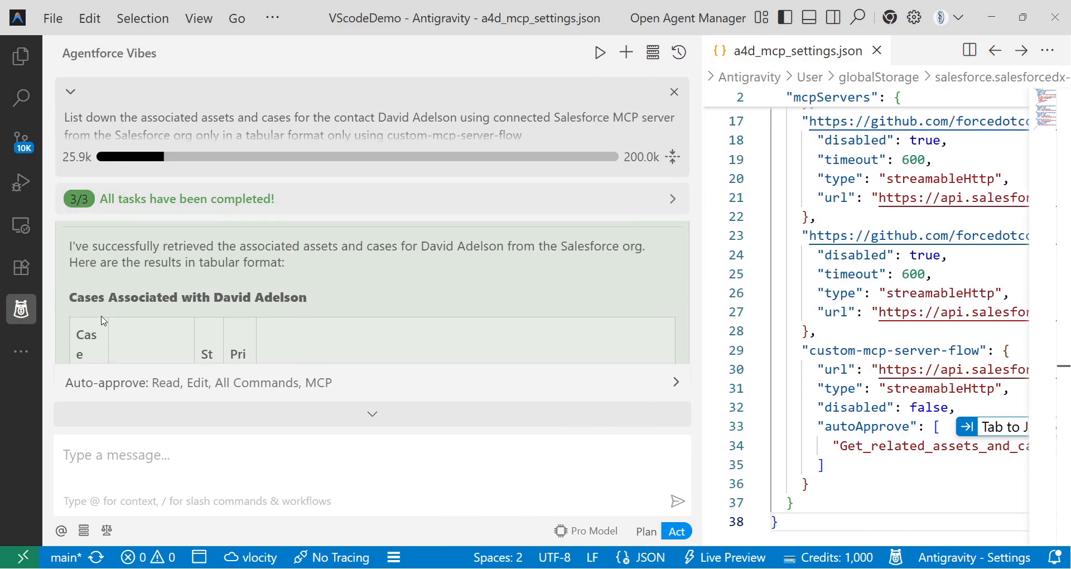
scroll(108, 312, "up", 2)
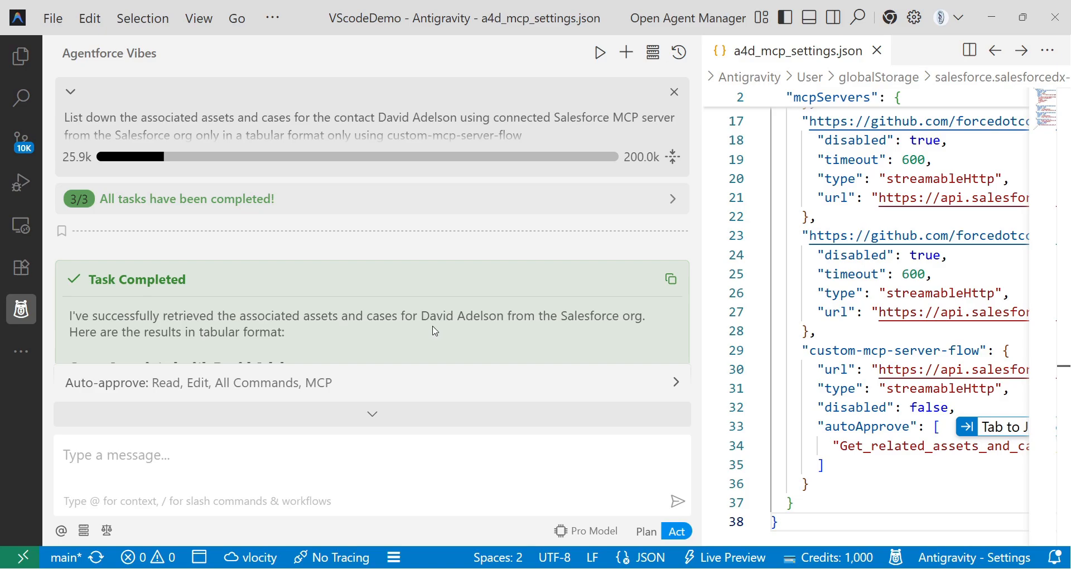
scroll(566, 337, "down", 4)
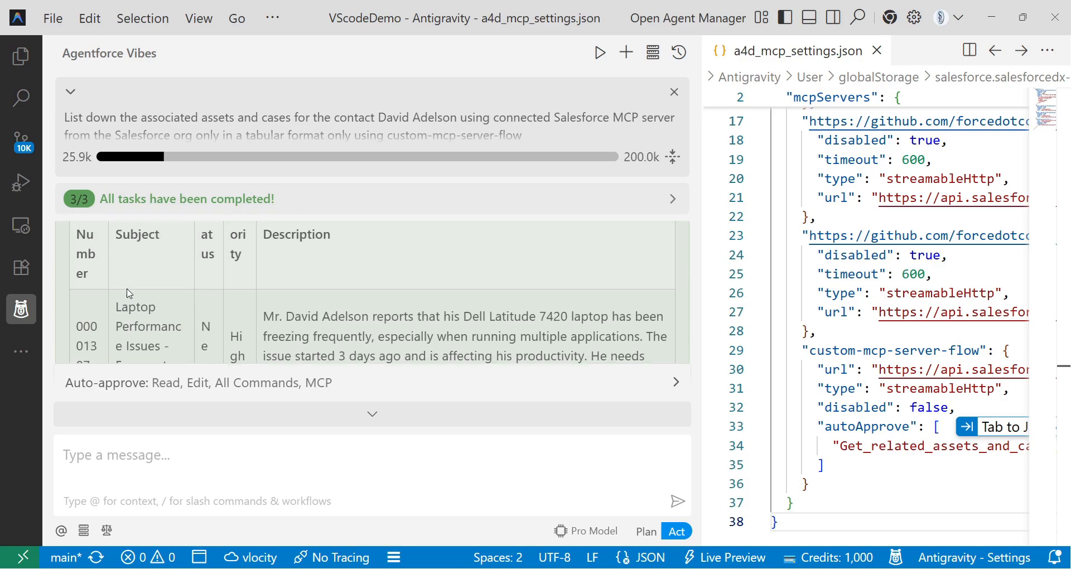
scroll(129, 296, "down", 3)
scroll(129, 301, "up", 3)
scroll(130, 309, "down", 1)
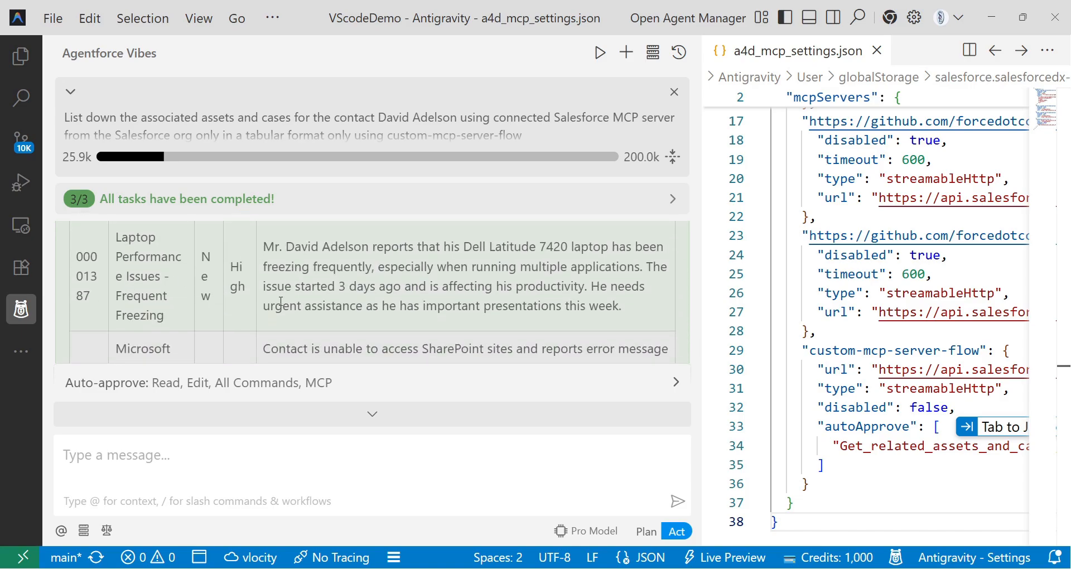
Jump to the end of the answer, then bring up the contact's Salesforce record for comparison.
left_click(312, 412)
scroll(251, 318, "up", 5)
scroll(175, 299, "down", 2)
scroll(136, 309, "down", 2)
scroll(136, 308, "up", 1)
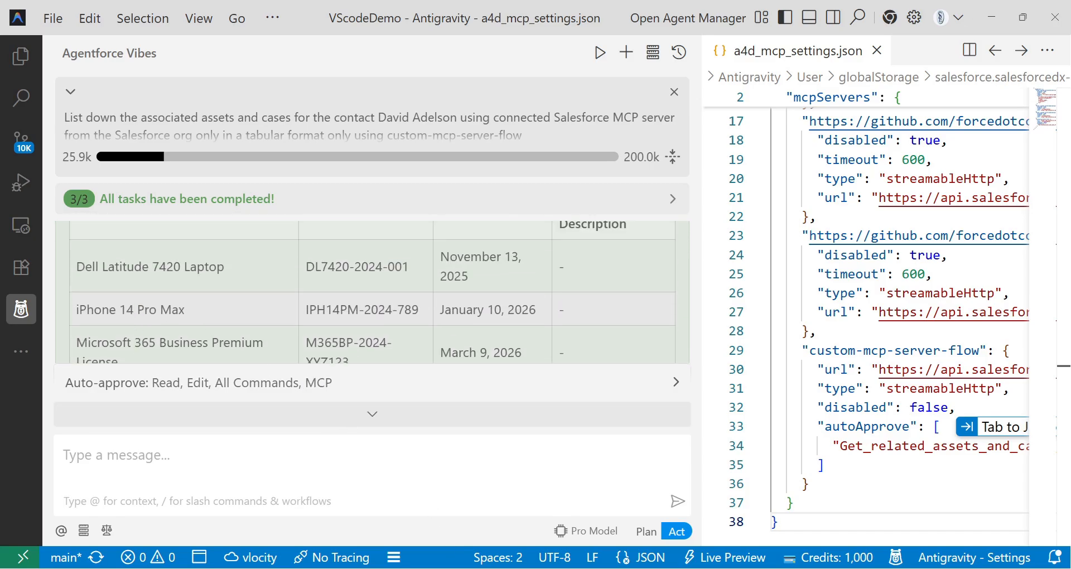
key("alt+Tab")
left_click(84, 10)
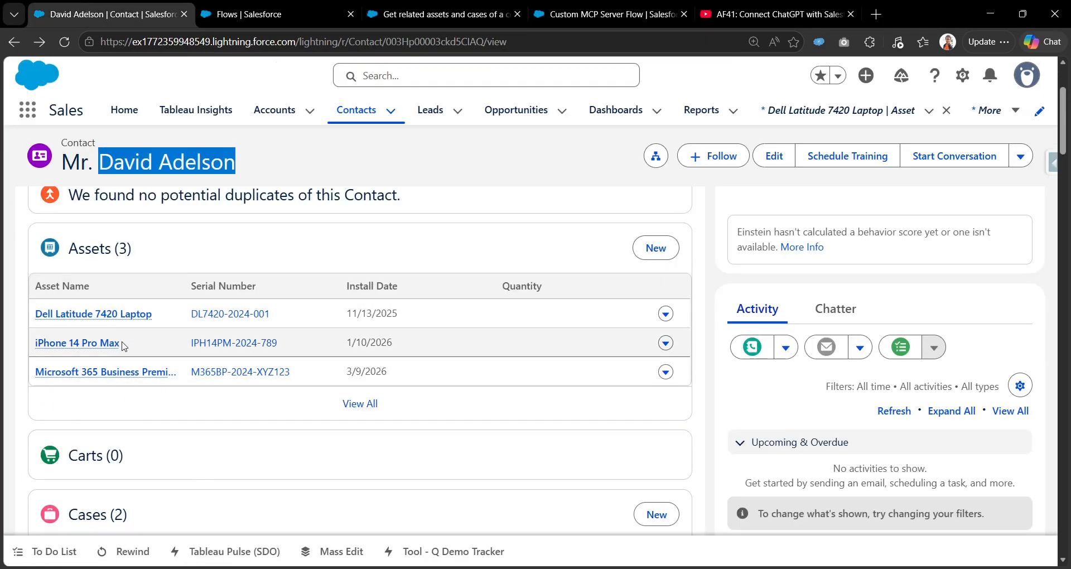
Select the agent's summary of 2 active cases and 3 assets, then widen the a4d_mcp_settings.json editor.
scroll(163, 452, "down", 3)
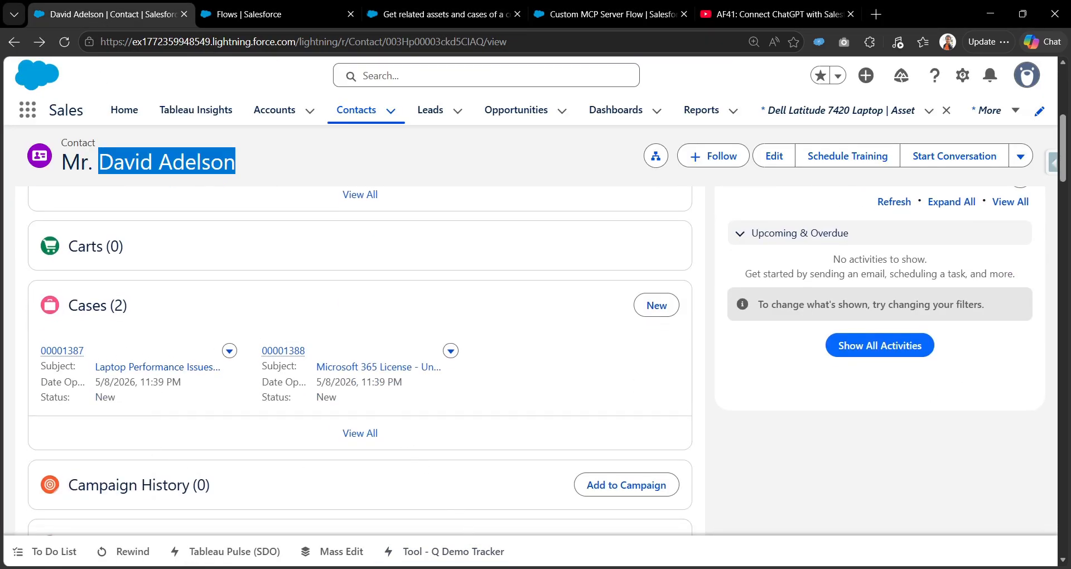
key("alt+Tab")
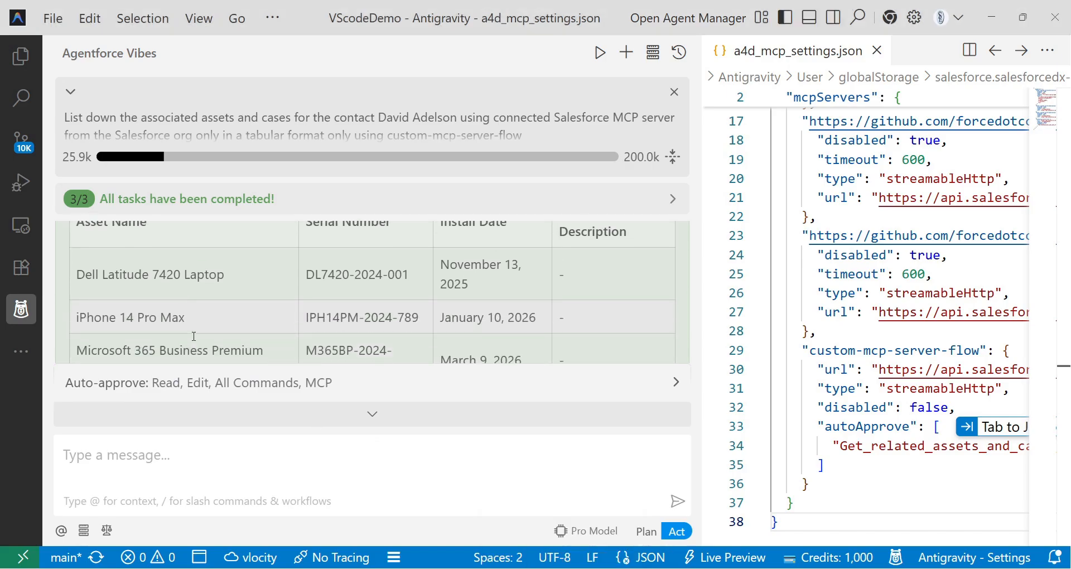
scroll(179, 305, "up", 5)
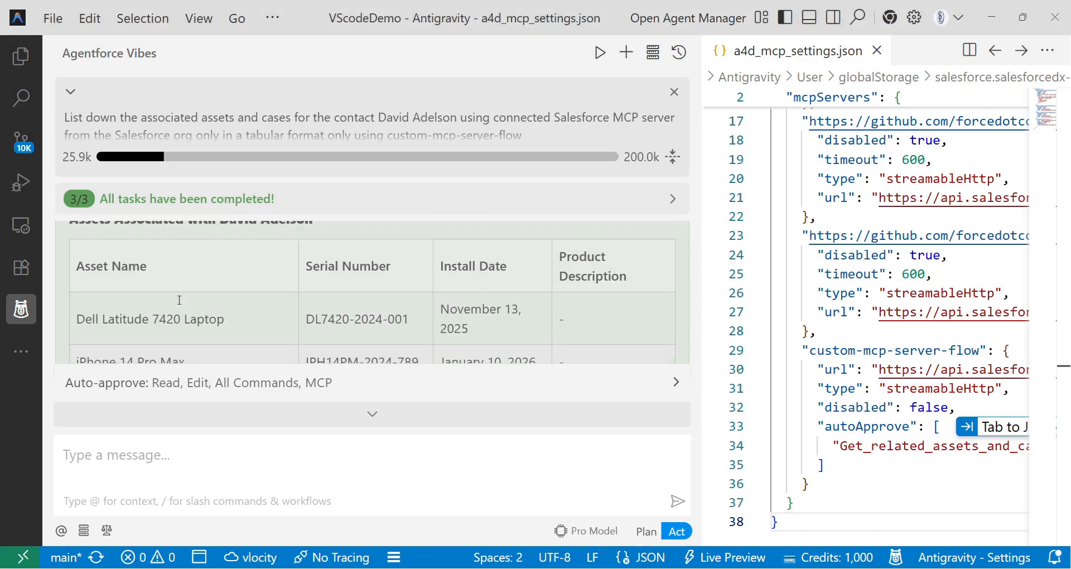
scroll(171, 275, "down", 3)
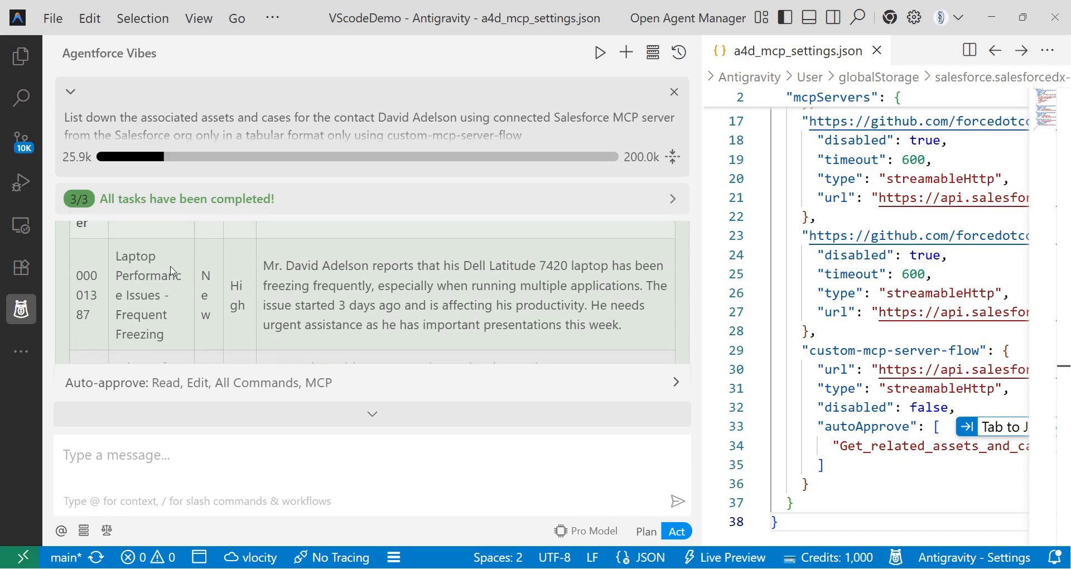
scroll(170, 280, "up", 2)
scroll(170, 282, "down", 5)
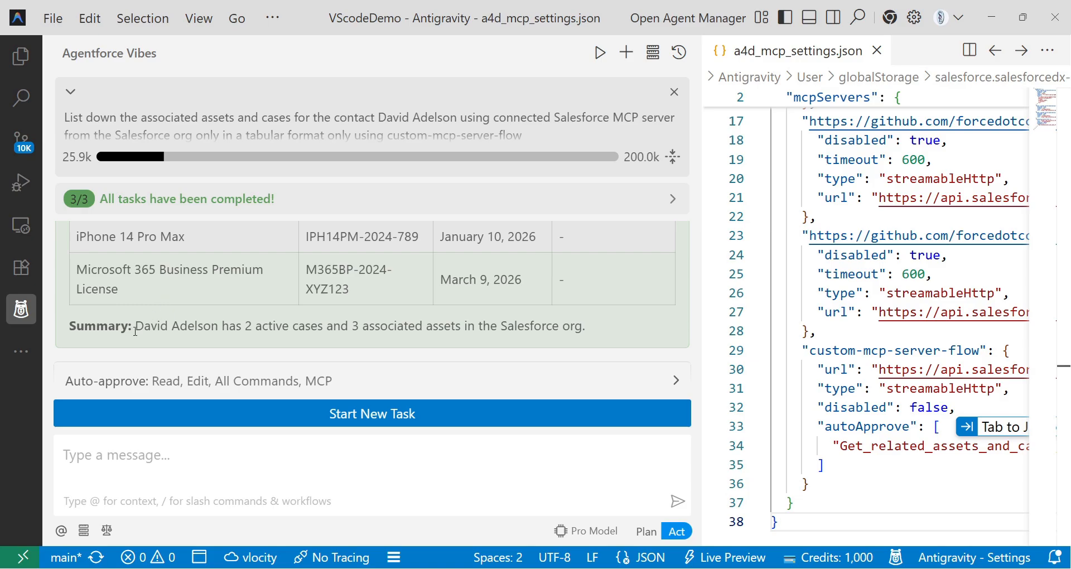
left_click_drag(135, 331, 586, 342)
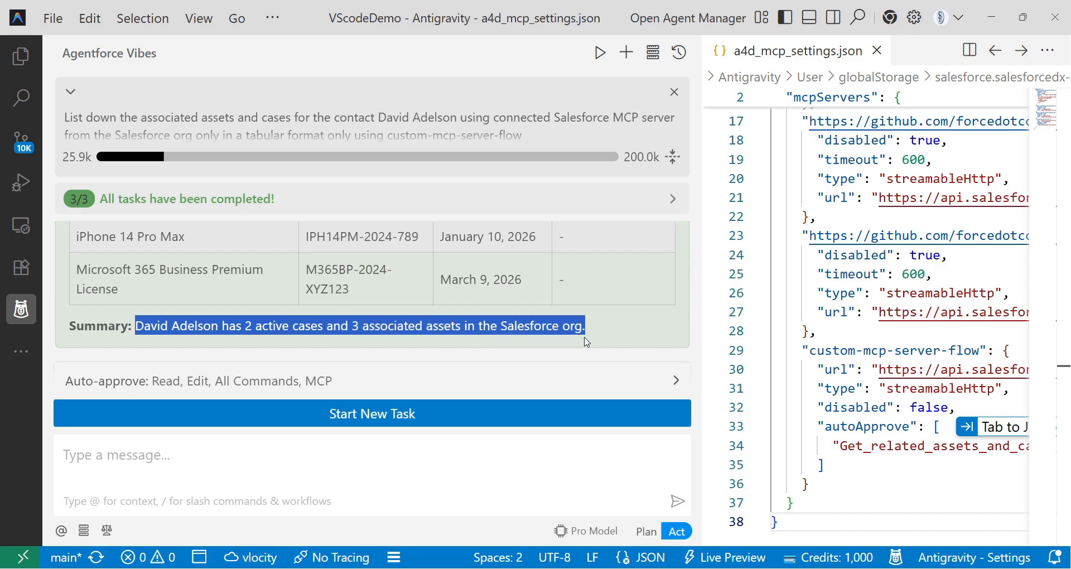
left_click_drag(699, 217, 368, 270)
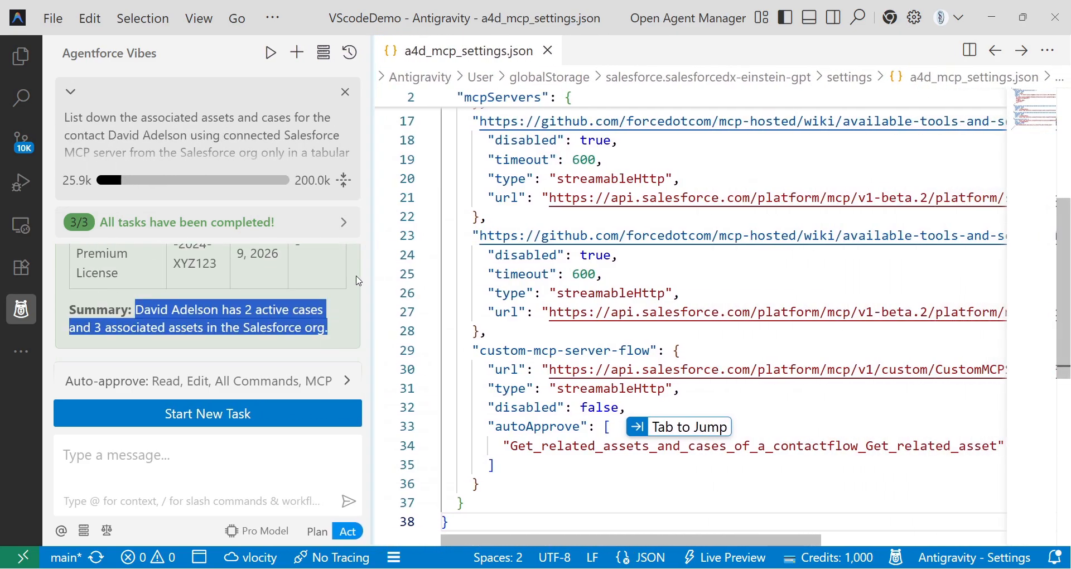
Open Claude in a new browser tab and go to Customize > Connectors.
left_click(440, 568)
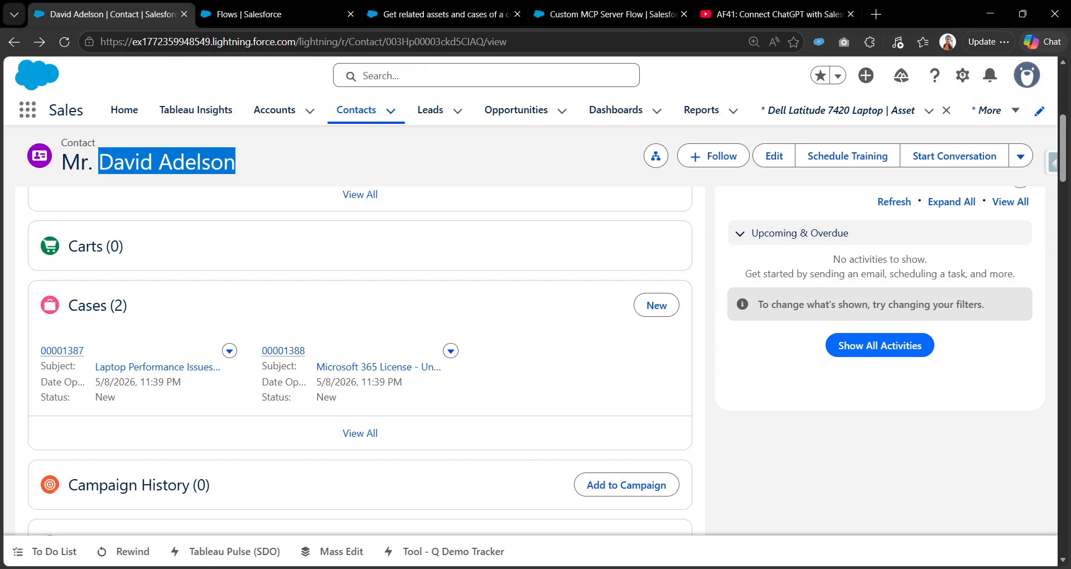
left_click(876, 14)
left_click(1045, 68)
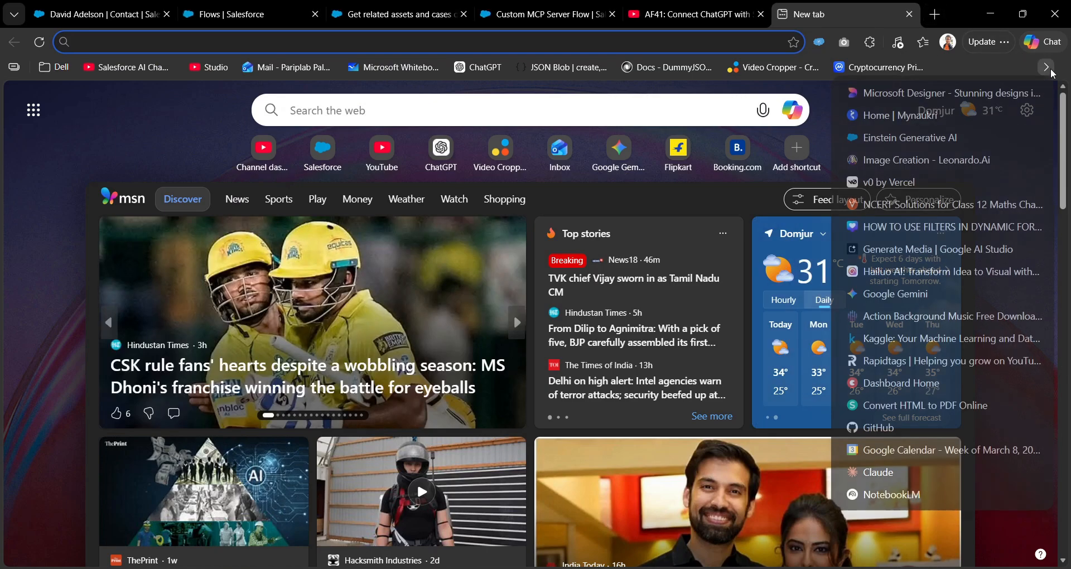
left_click(878, 472)
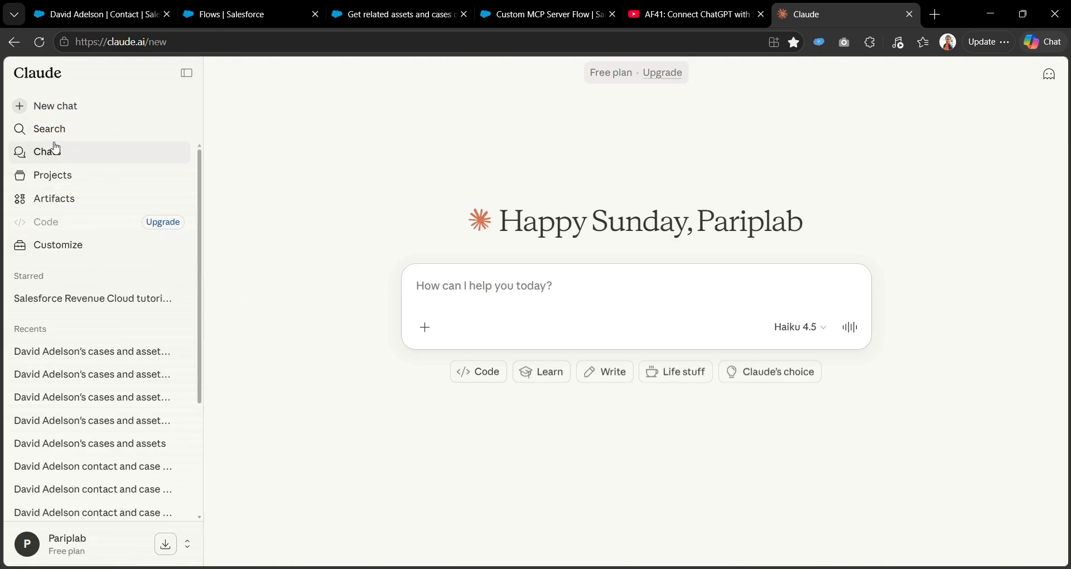
left_click(48, 245)
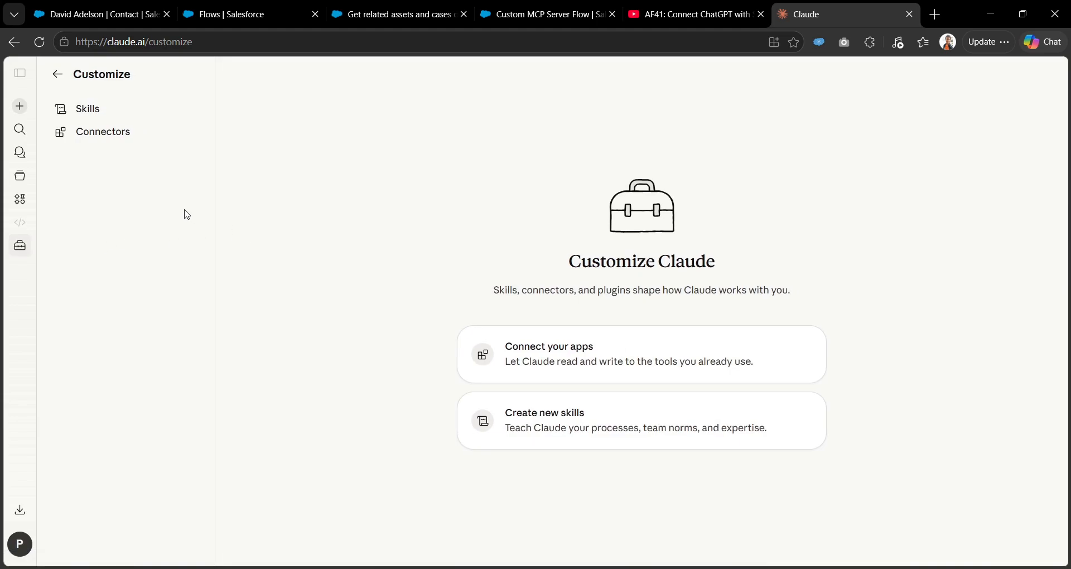
left_click(91, 137)
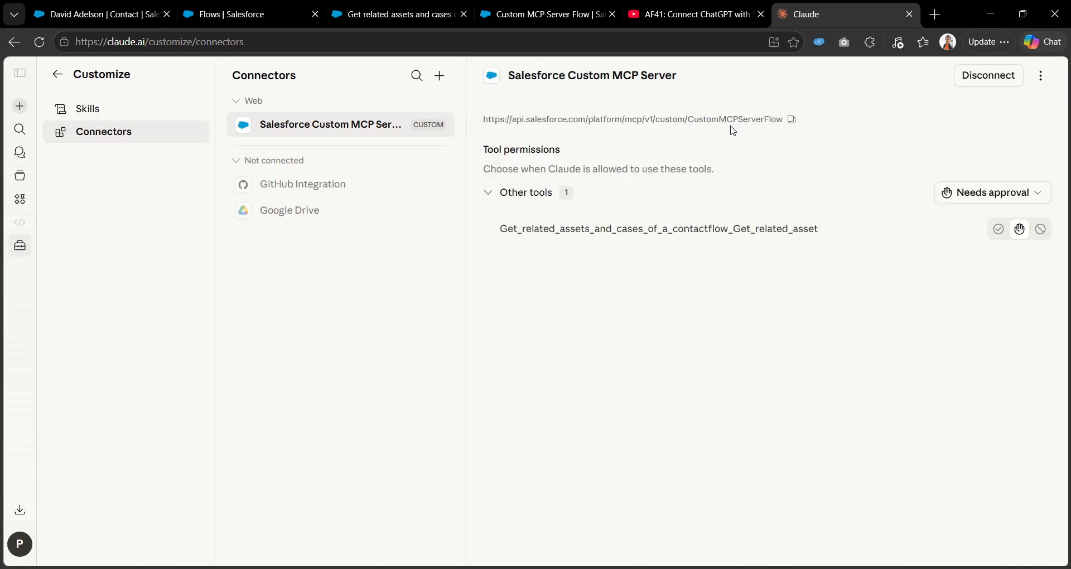
Check the Salesforce flow pages, then refresh the Salesforce Custom MCP Server connector's tools list.
left_click(283, 7)
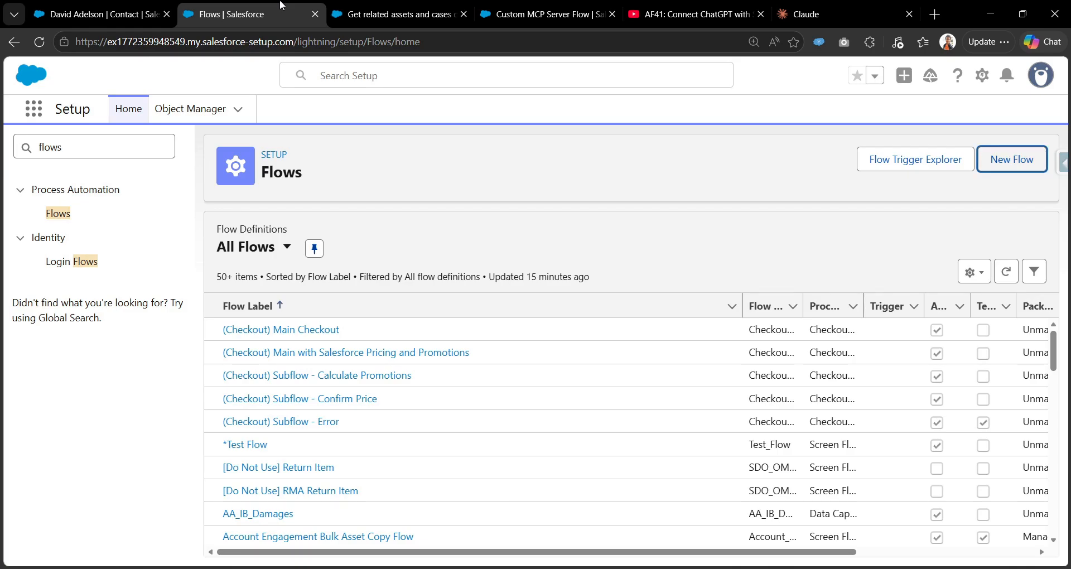
left_click(398, 7)
left_click(523, 5)
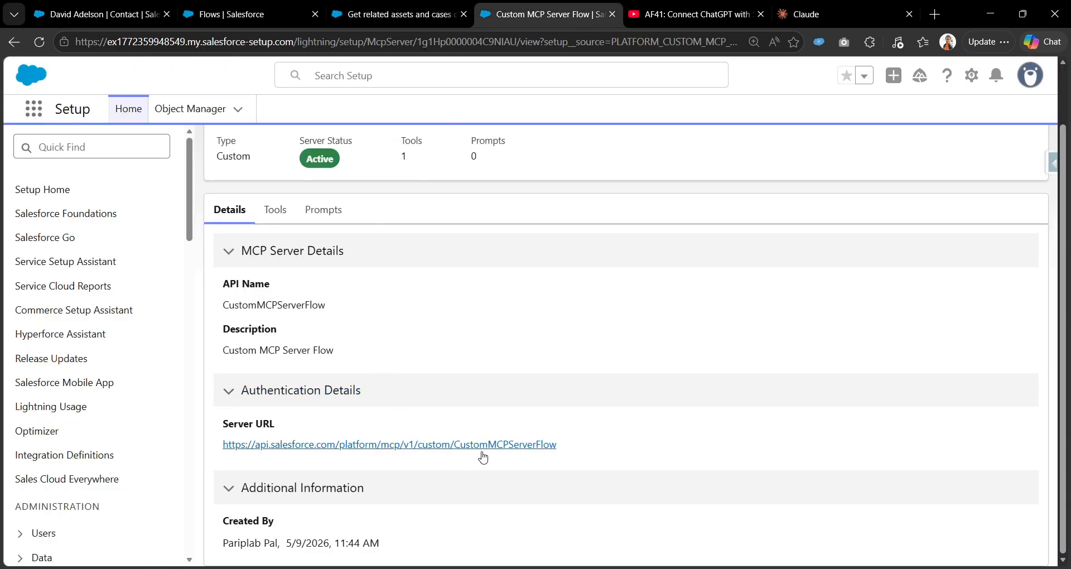
left_click(807, 6)
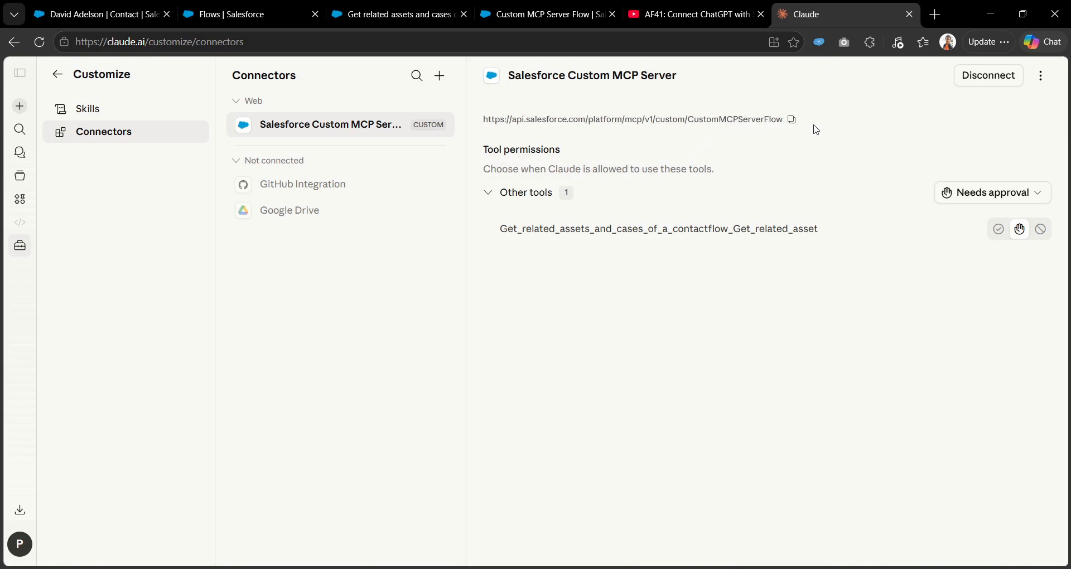
left_click(1041, 75)
left_click(1018, 109)
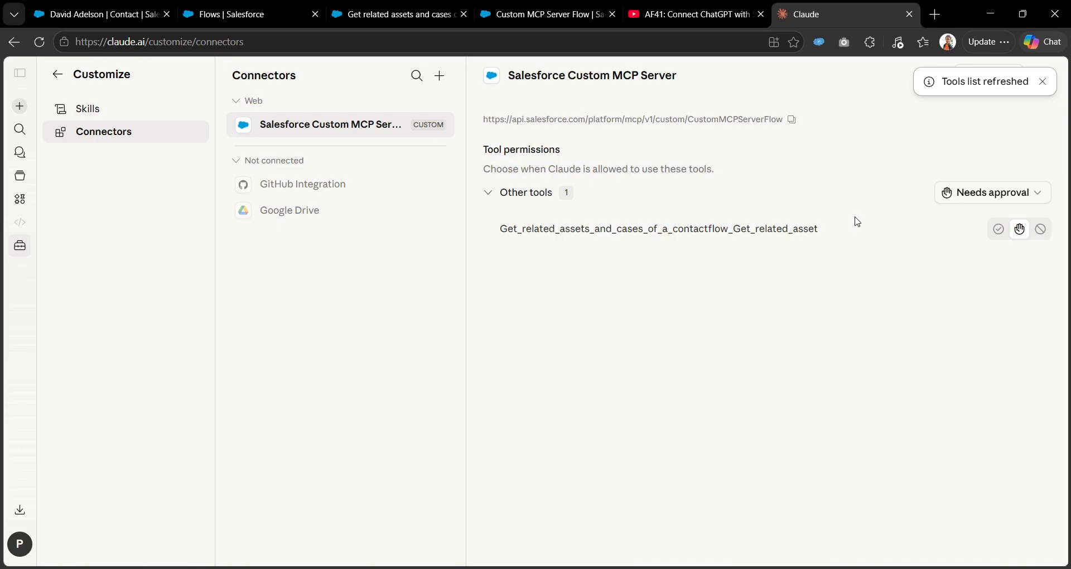
Set the related-assets-and-cases flow tool's permission to Always allow.
left_click(446, 82)
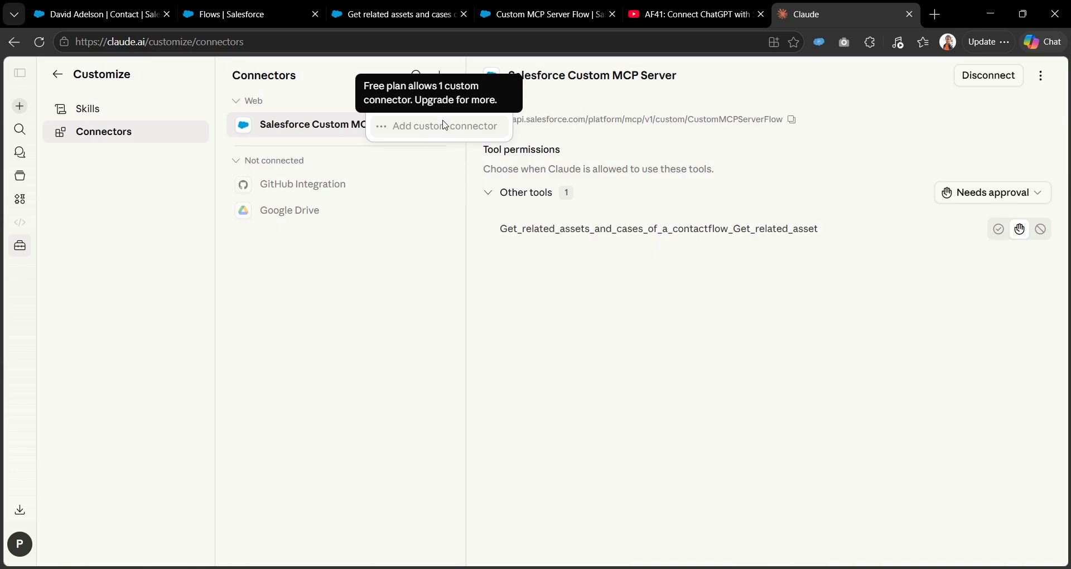
left_click(1005, 195)
left_click(1001, 196)
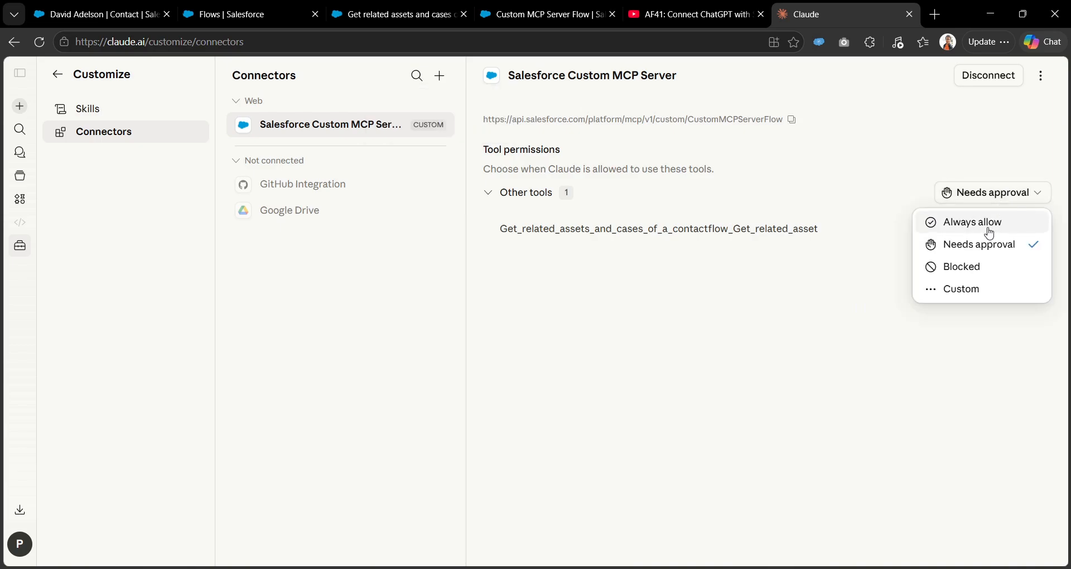
left_click(988, 223)
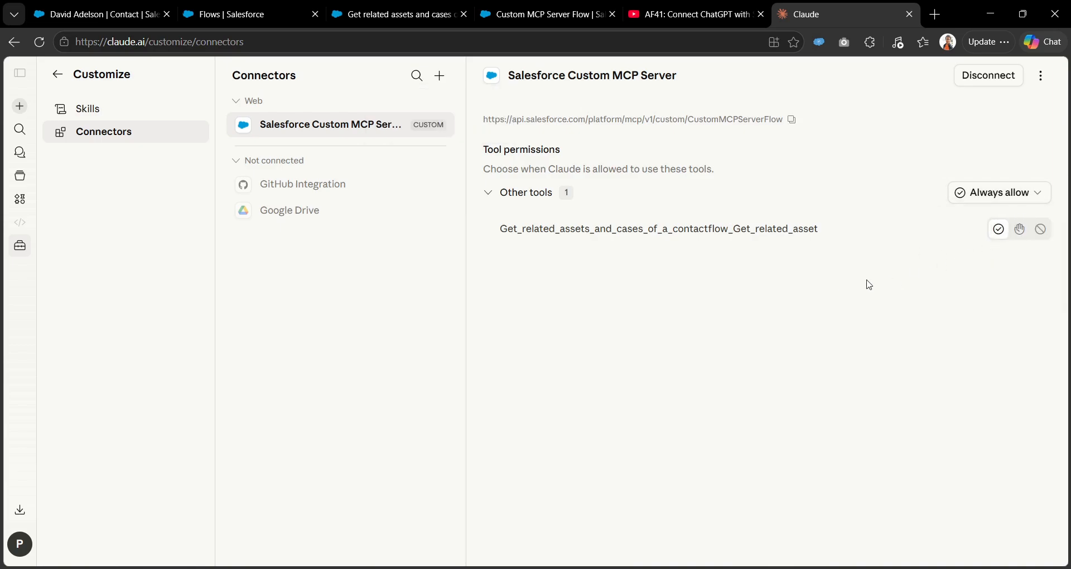
left_click_drag(499, 227, 837, 254)
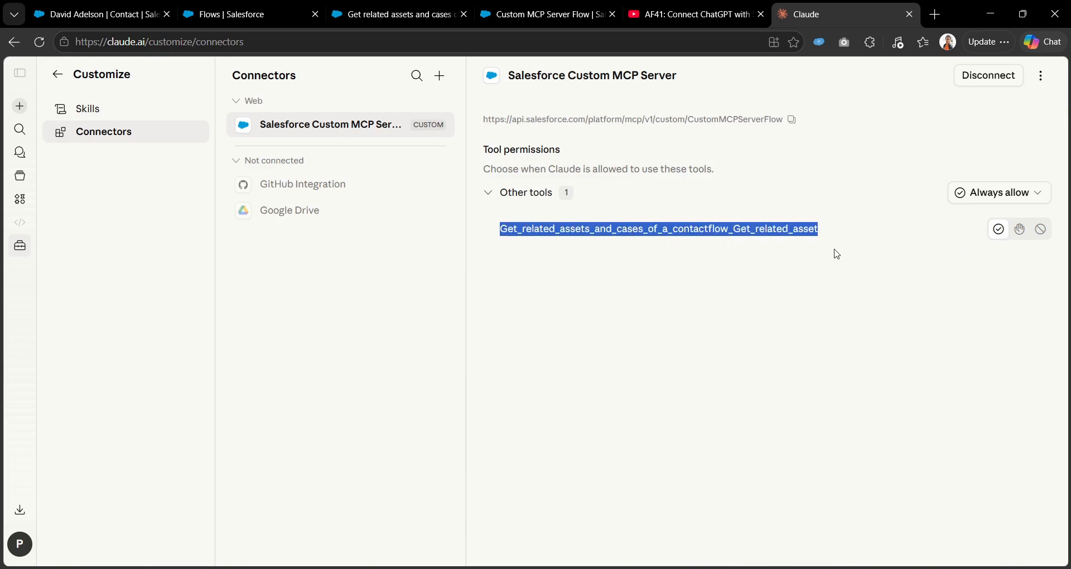
Start a new chat, paste the assets request, and confirm the connector is enabled.
left_click(20, 106)
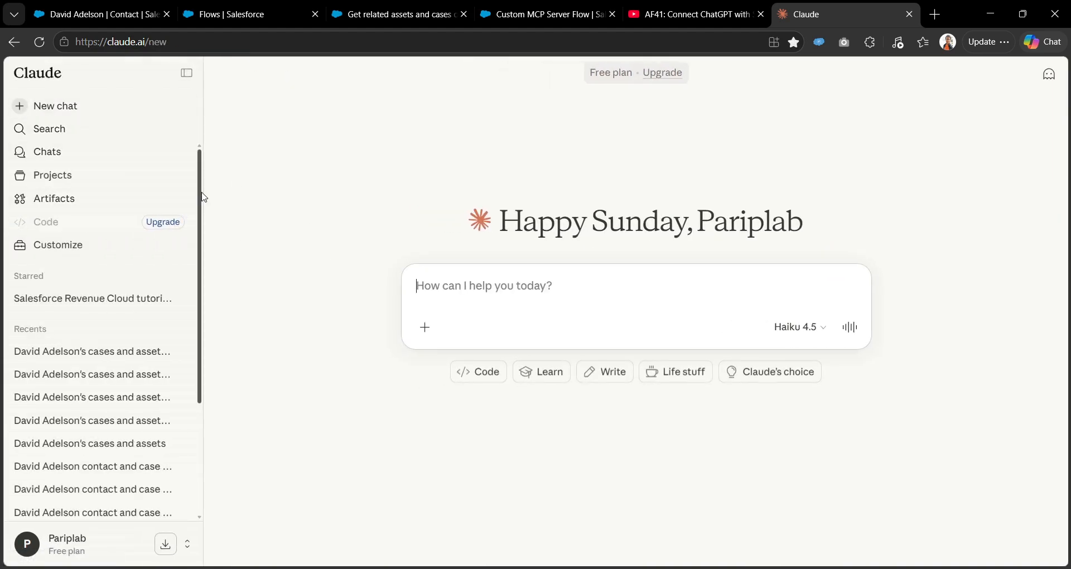
left_click(187, 73)
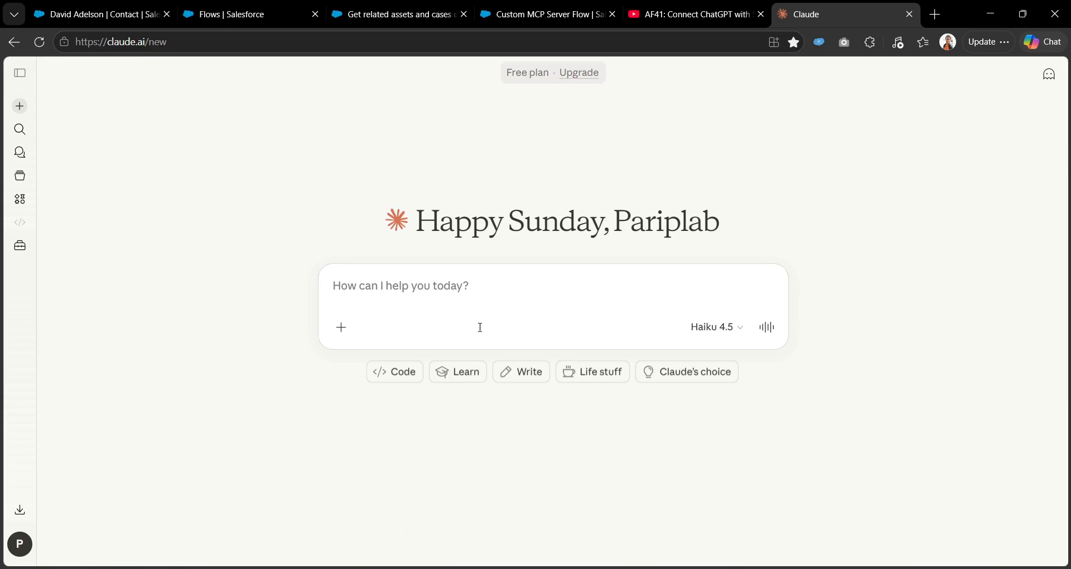
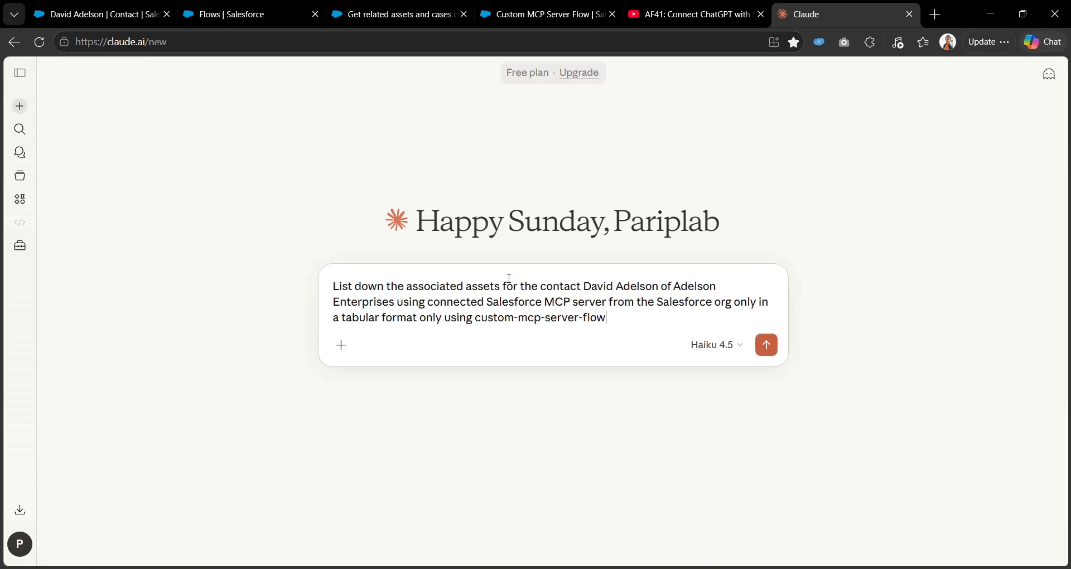
left_click(341, 350)
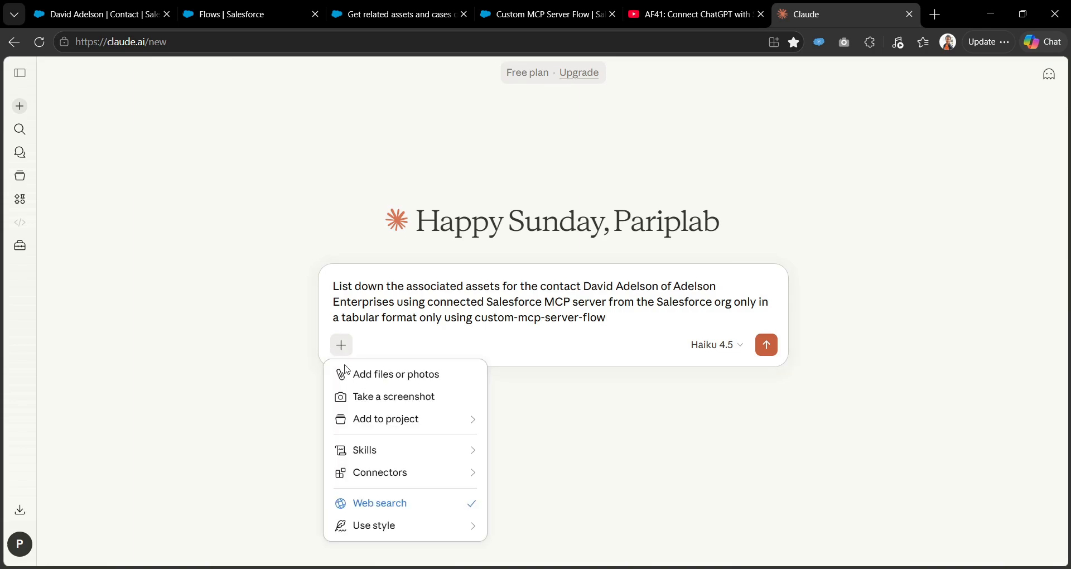
left_click(359, 505)
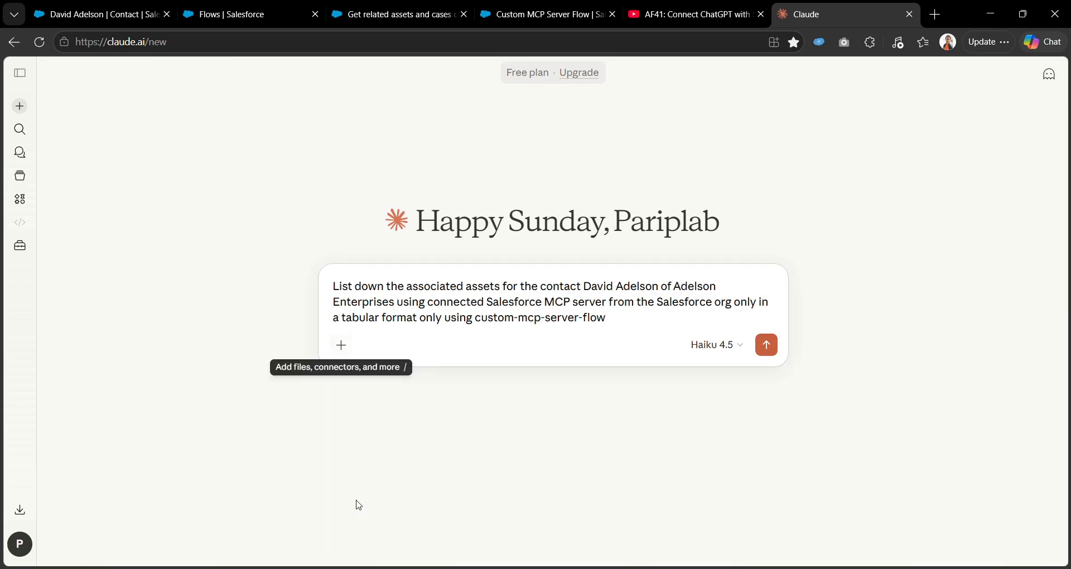
left_click(340, 344)
mouse_move(367, 481)
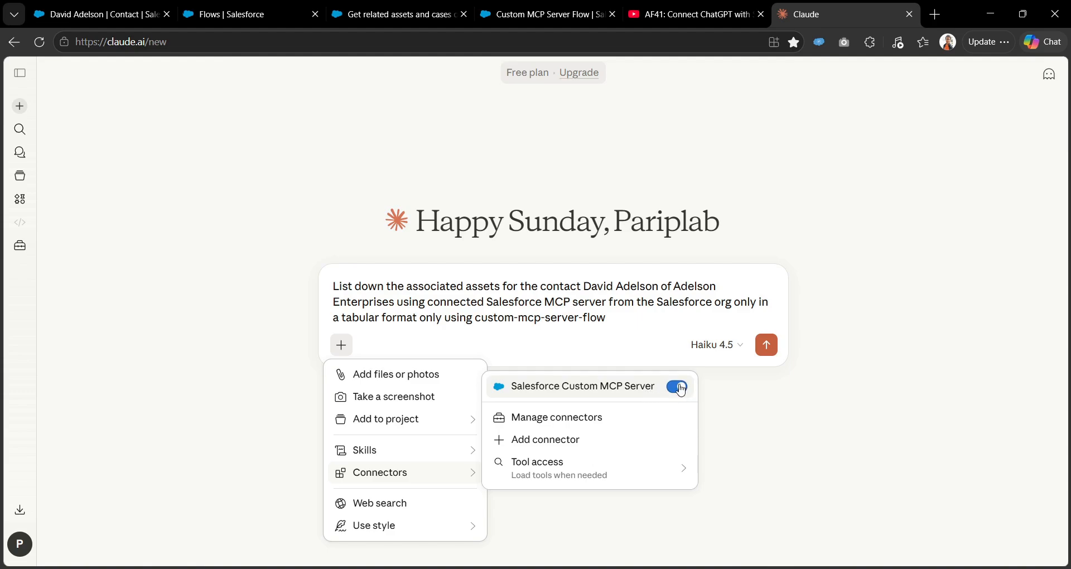
left_click(620, 323)
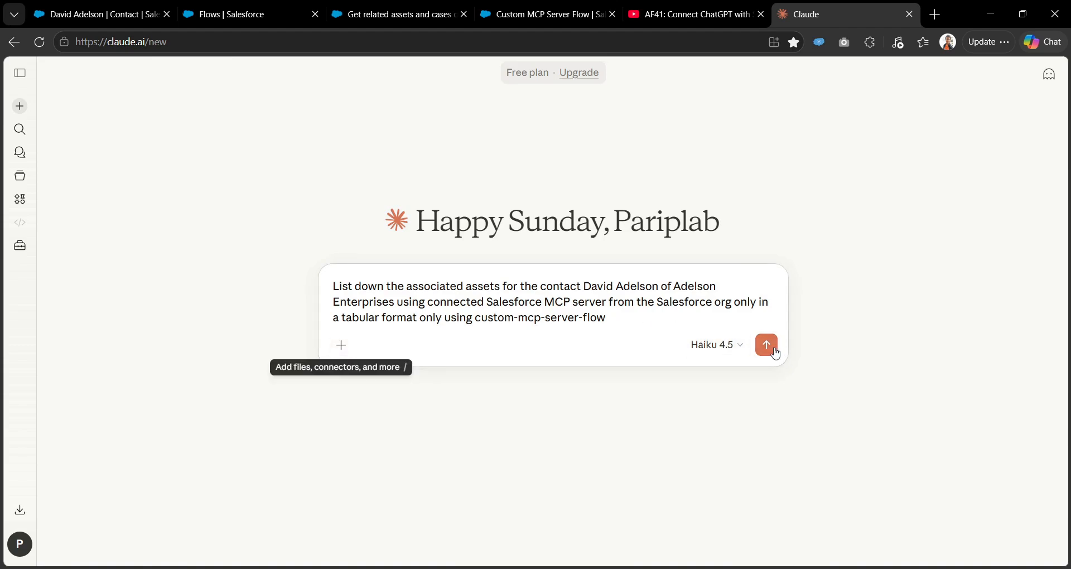
Delete 'of Adelson Enterprises' from the request and send it.
left_click_drag(662, 286, 397, 302)
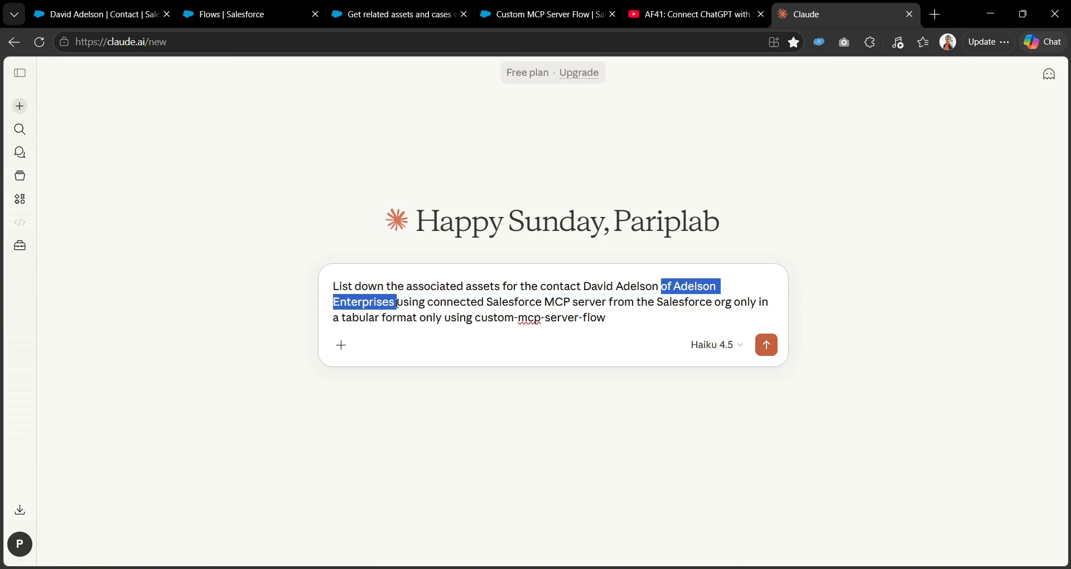
key("BackSpace")
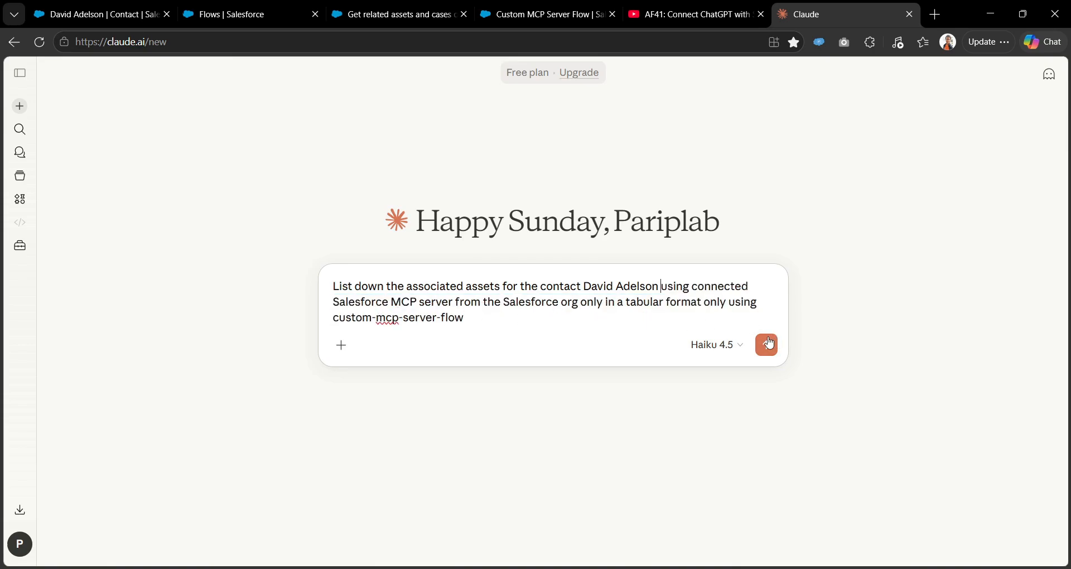
left_click(766, 345)
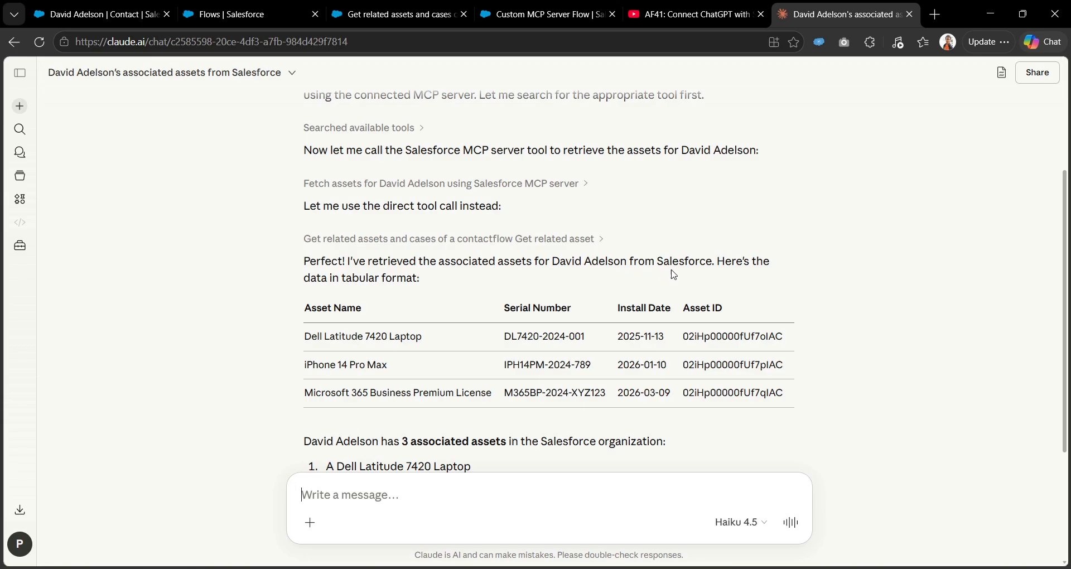
Review the returned table of the contact's three assets.
scroll(408, 318, "down", 3)
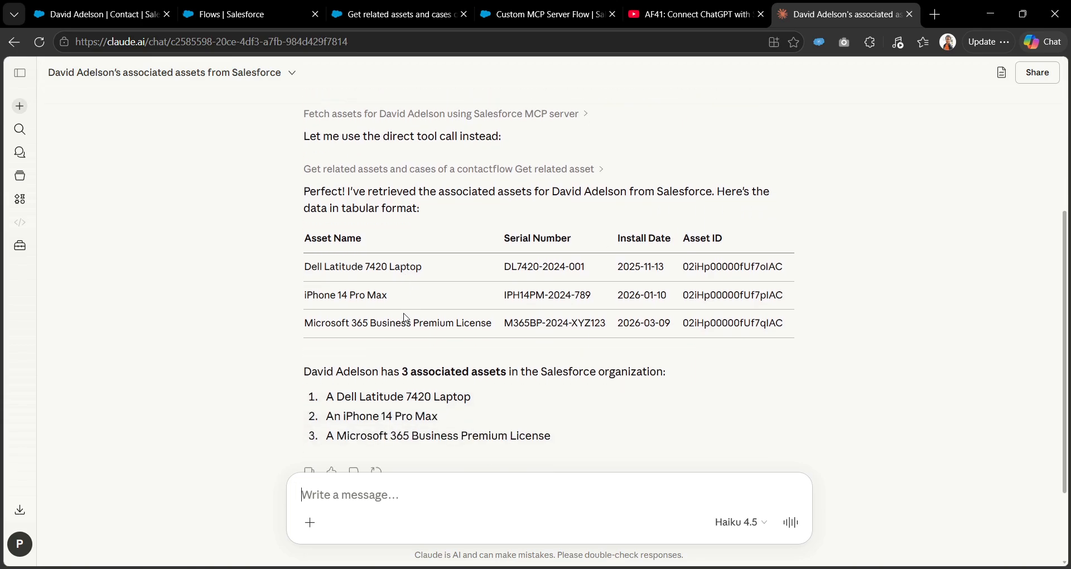
left_click_drag(300, 183, 788, 255)
left_click(787, 255)
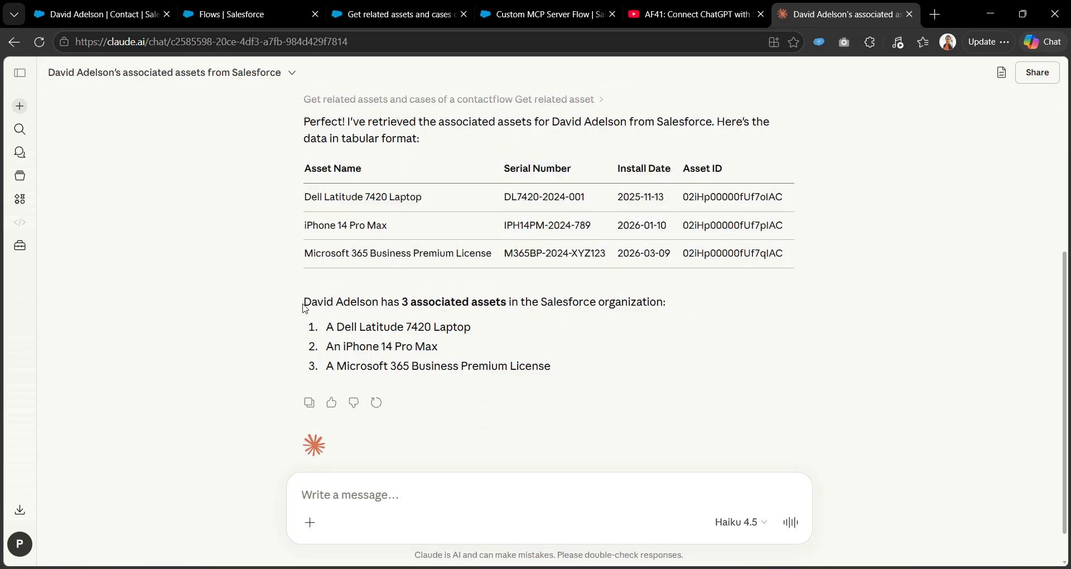
scroll(305, 309, "down", 1)
left_click_drag(303, 266, 591, 326)
Copy the original assets request text to the clipboard.
scroll(592, 327, "up", 7)
left_click_drag(504, 139, 560, 146)
left_click_drag(616, 165, 369, 139)
key("ctrl+c")
Send the request again, edited to ask for assets 'and cases'.
left_click(393, 496)
key("ctrl+v")
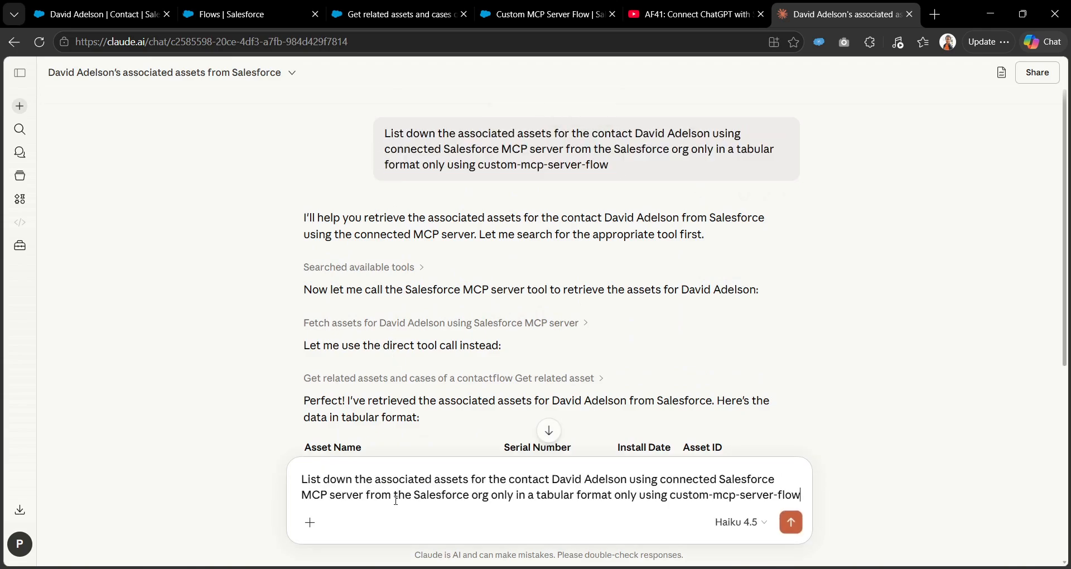
left_click(470, 479)
type("and case")
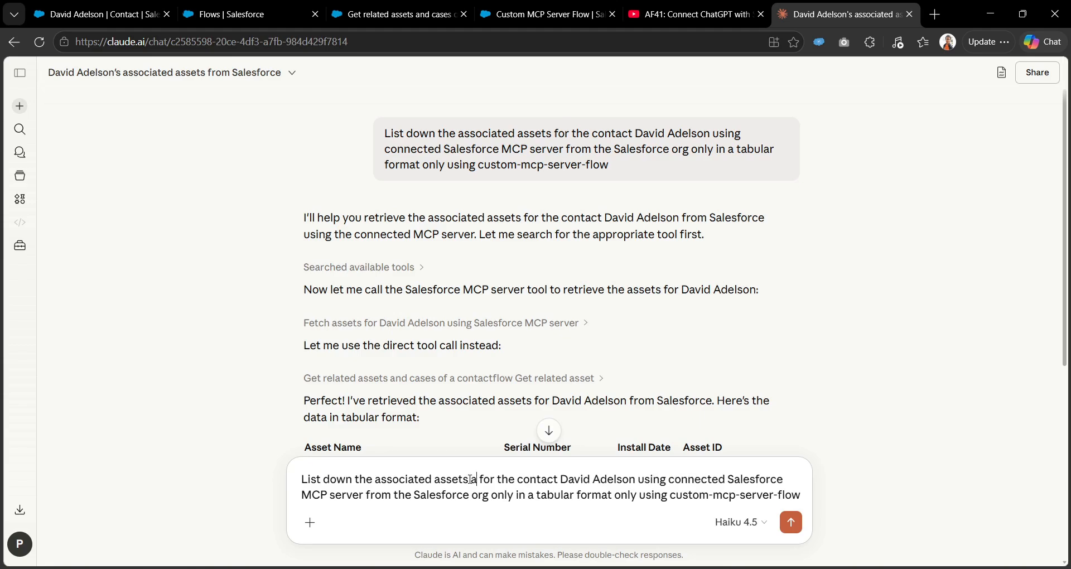
type("s")
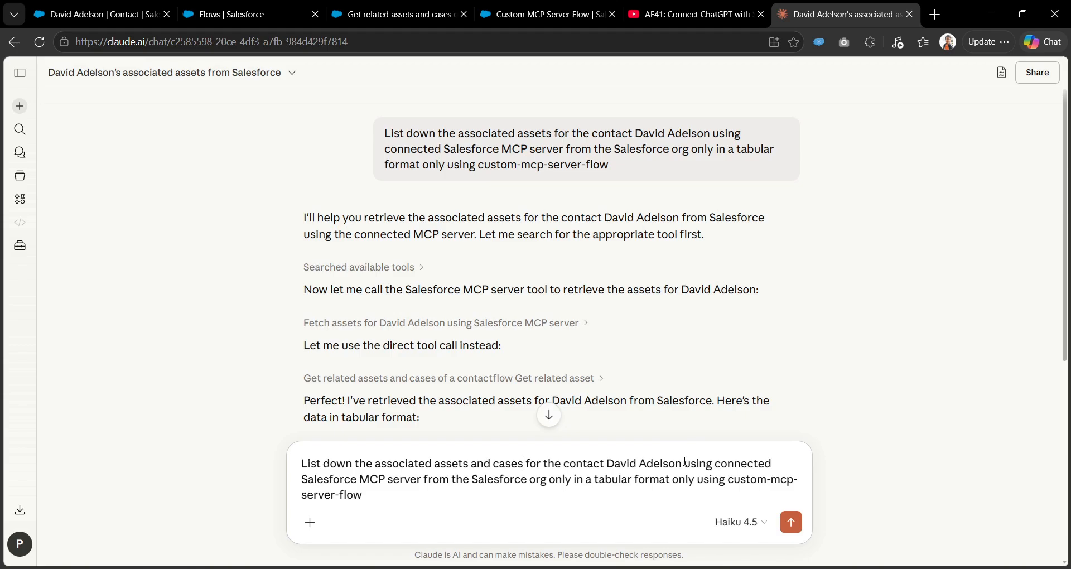
key("Return")
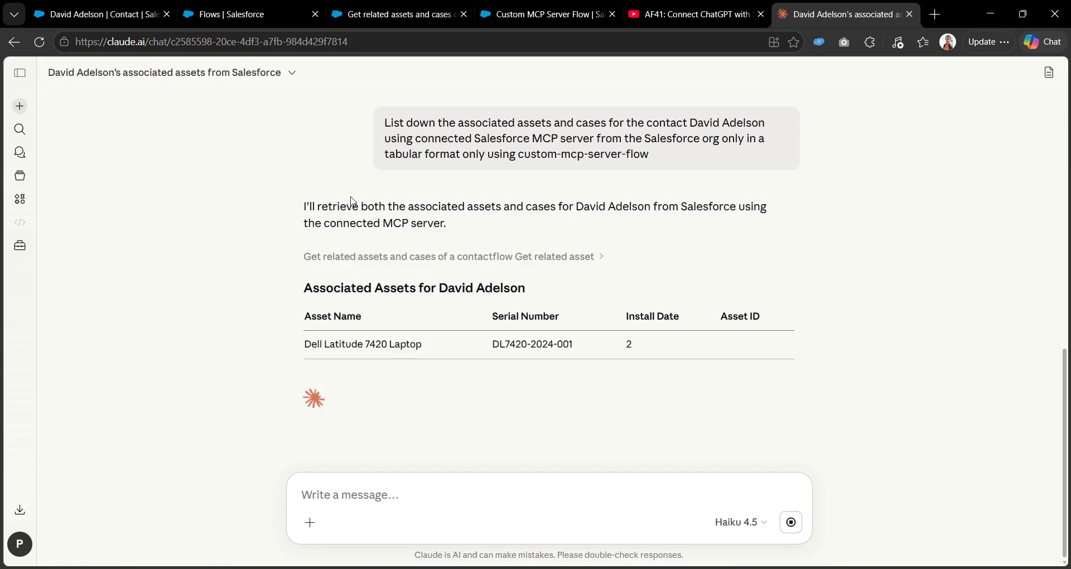
Review the returned Assets and Cases tables, cross-checking the related assets and cases flow.
scroll(250, 323, "down", 5)
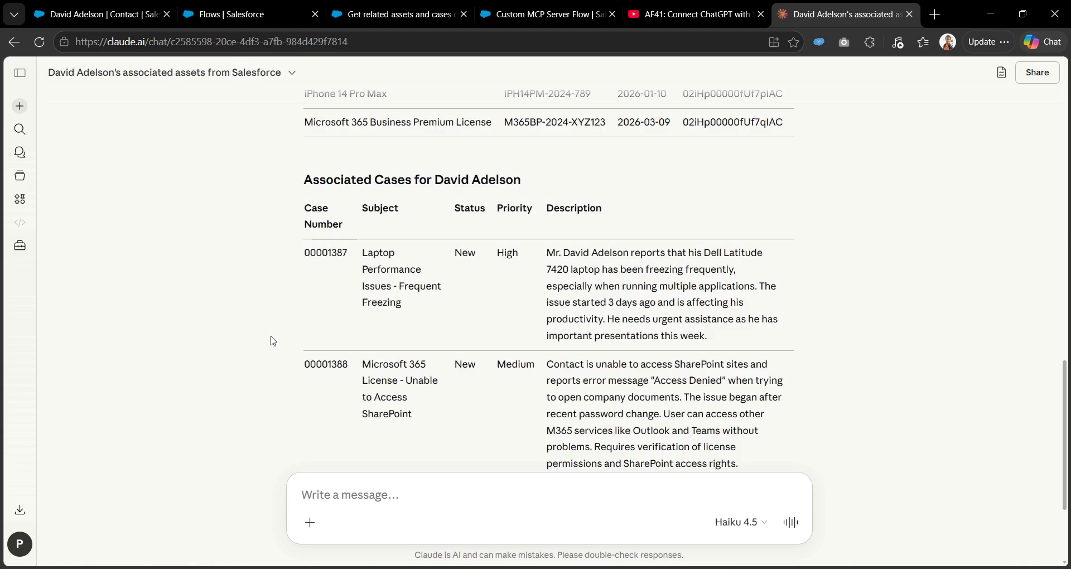
scroll(270, 329, "down", 3)
scroll(270, 329, "up", 3)
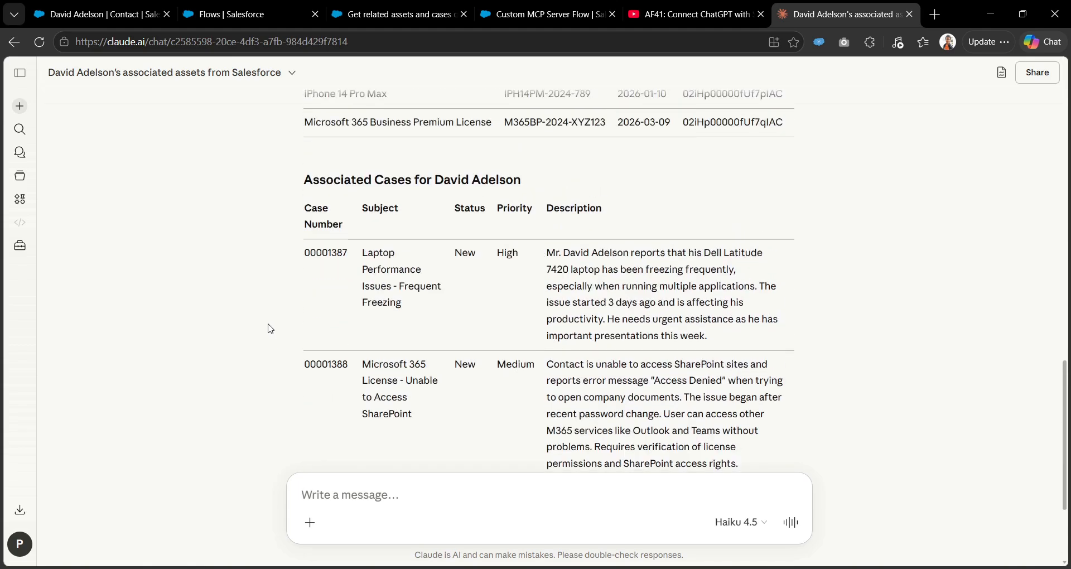
scroll(270, 329, "up", 1)
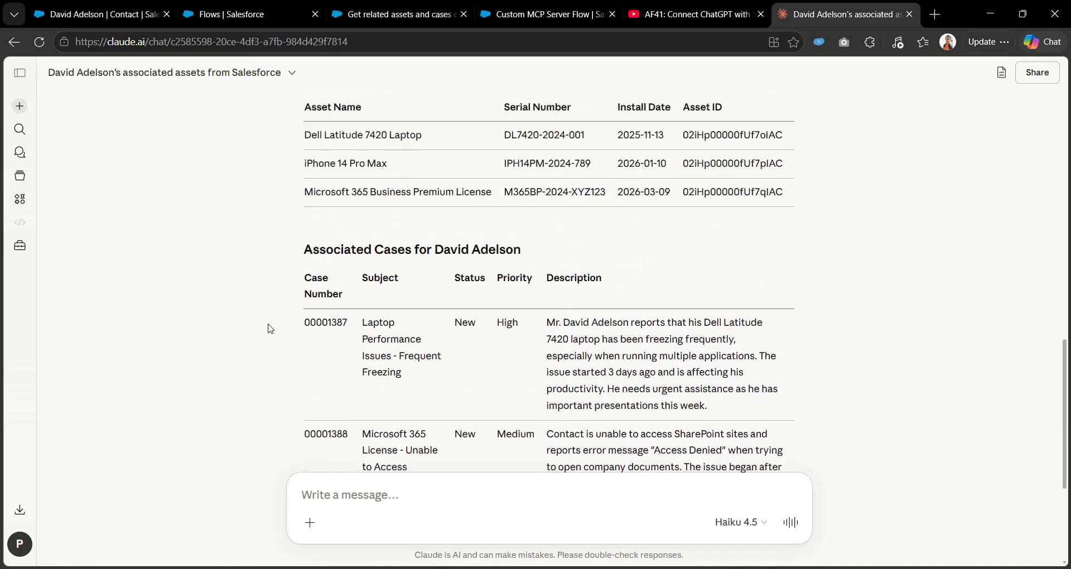
left_click(429, 7)
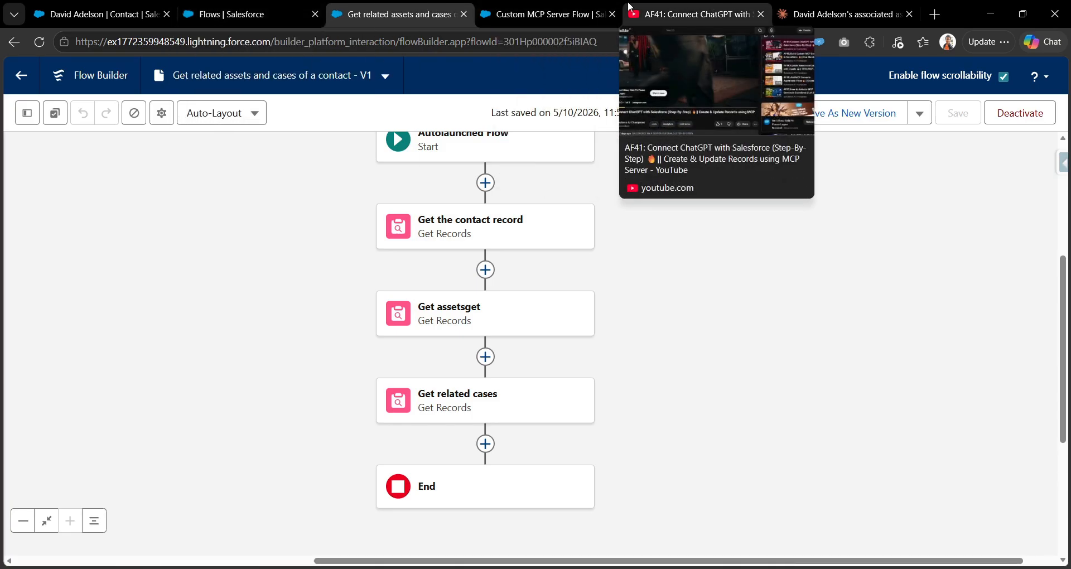
left_click(836, 14)
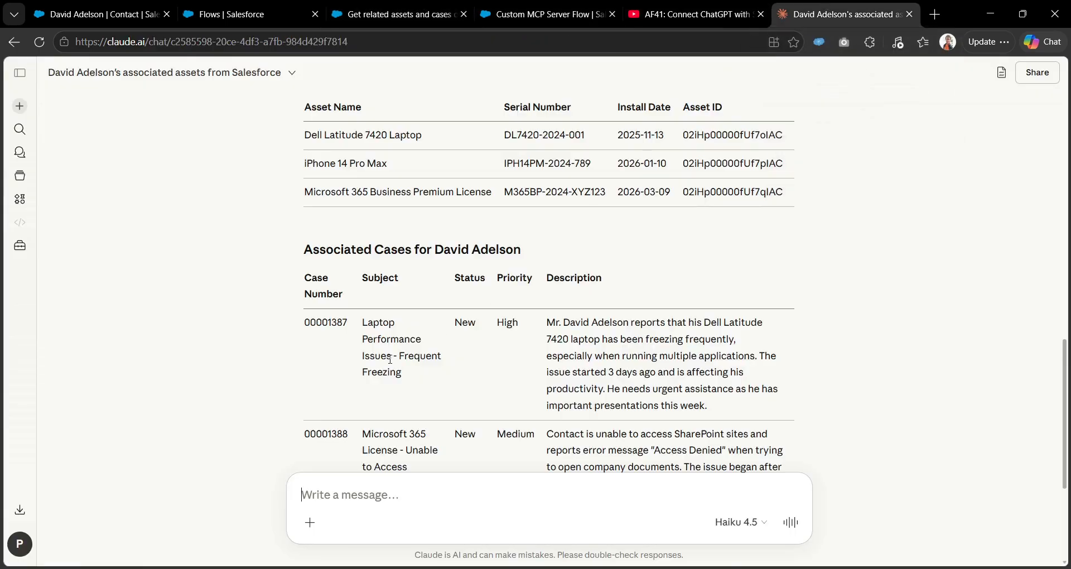
scroll(390, 359, "down", 3)
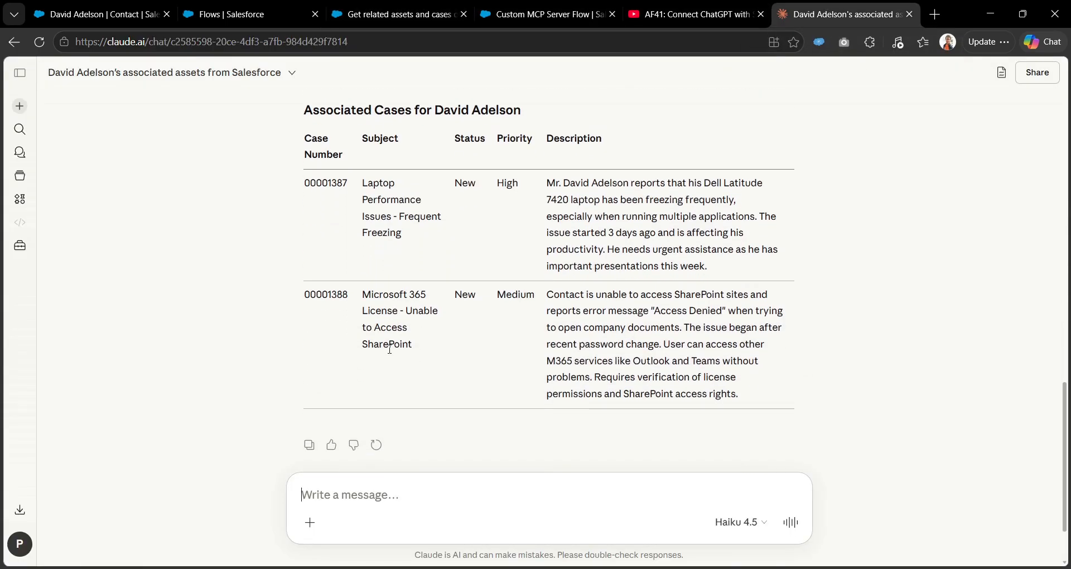
scroll(299, 297, "up", 5)
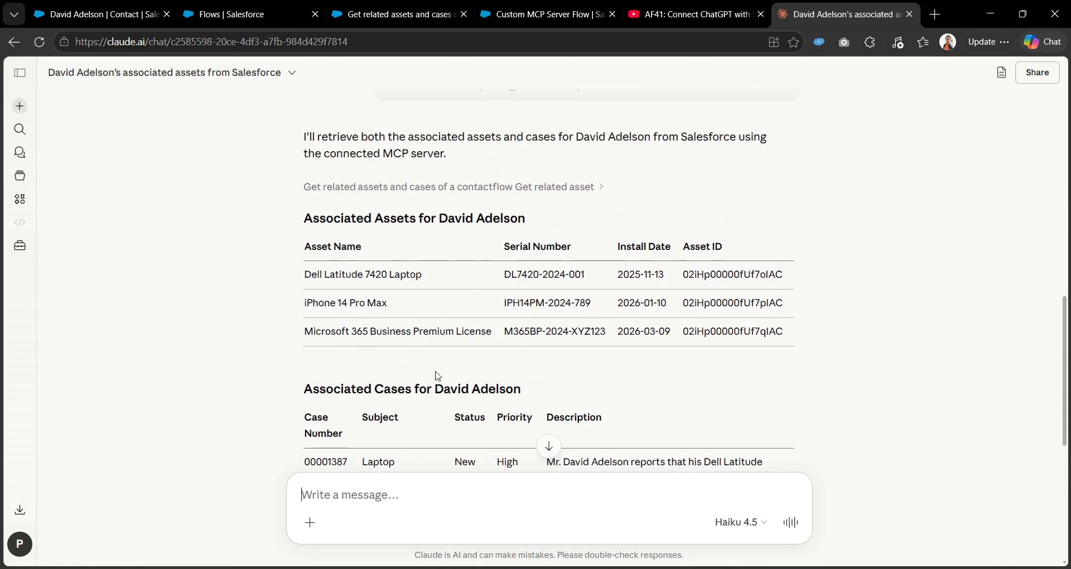
scroll(476, 317, "down", 3)
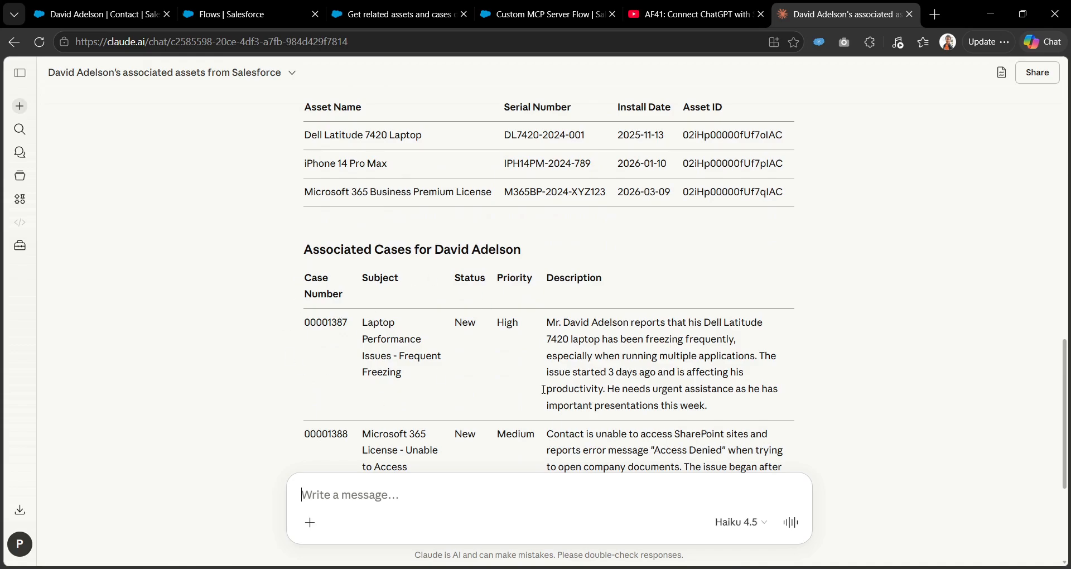
scroll(487, 439, "down", 5)
scroll(727, 248, "up", 3)
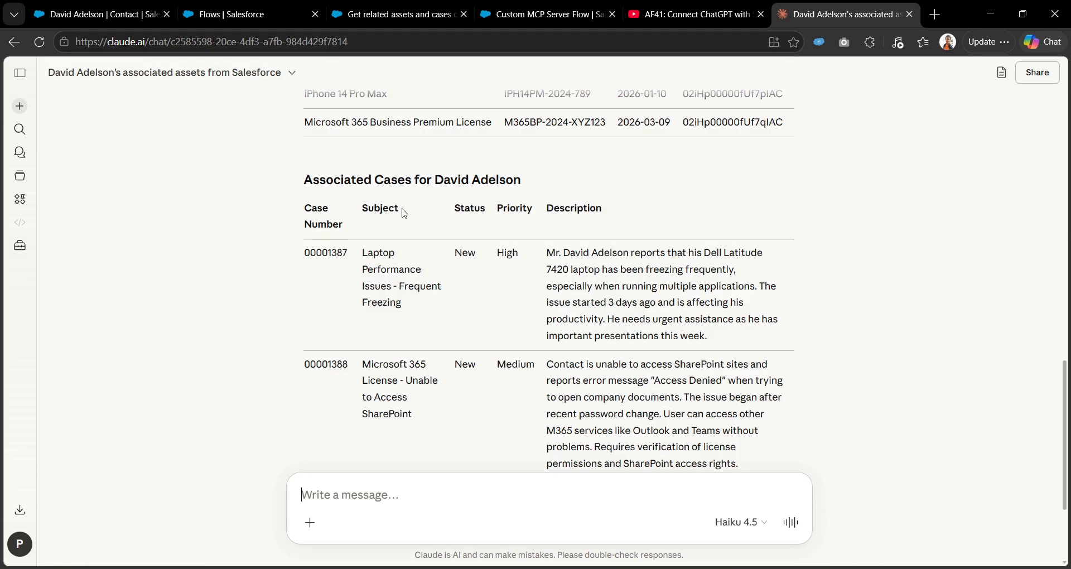
scroll(566, 208, "up", 6)
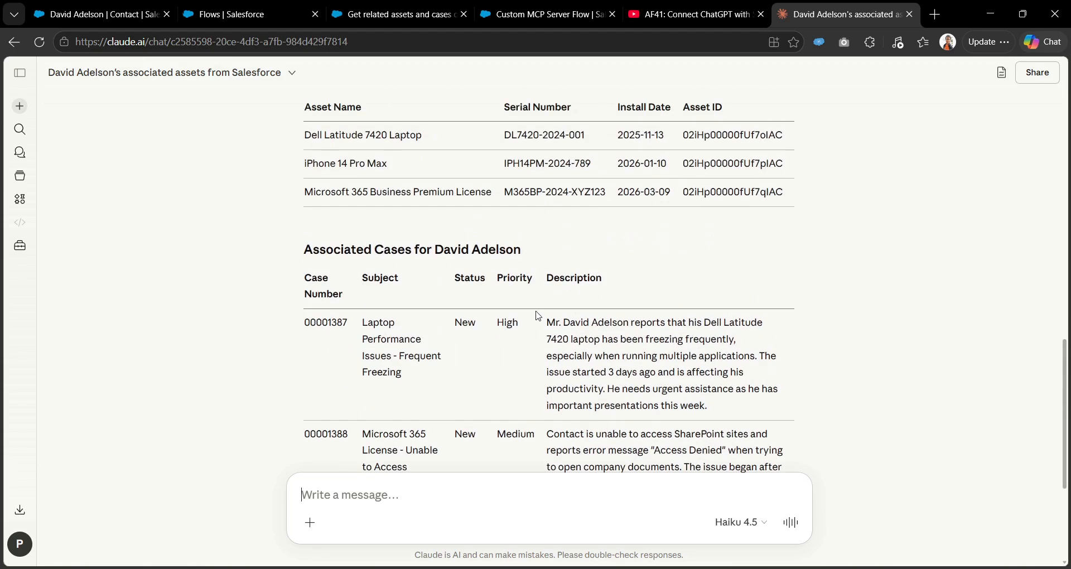
scroll(438, 354, "up", 6)
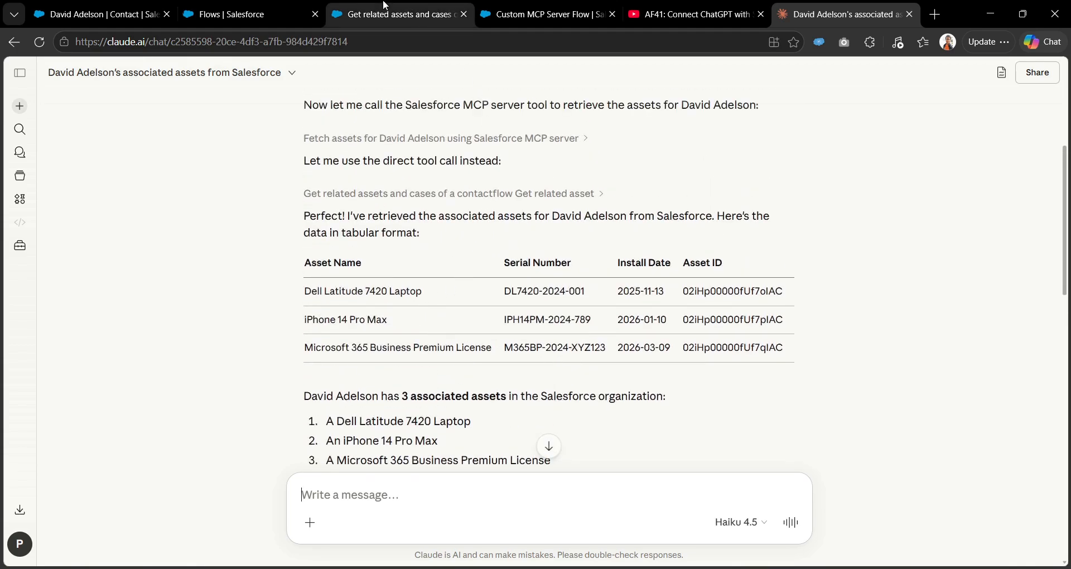
Open the Custom MCP Server Flow's Tools tab and expand Get_related_assets_and_cases_of_a_contact.
left_click(248, 14)
left_click(396, 14)
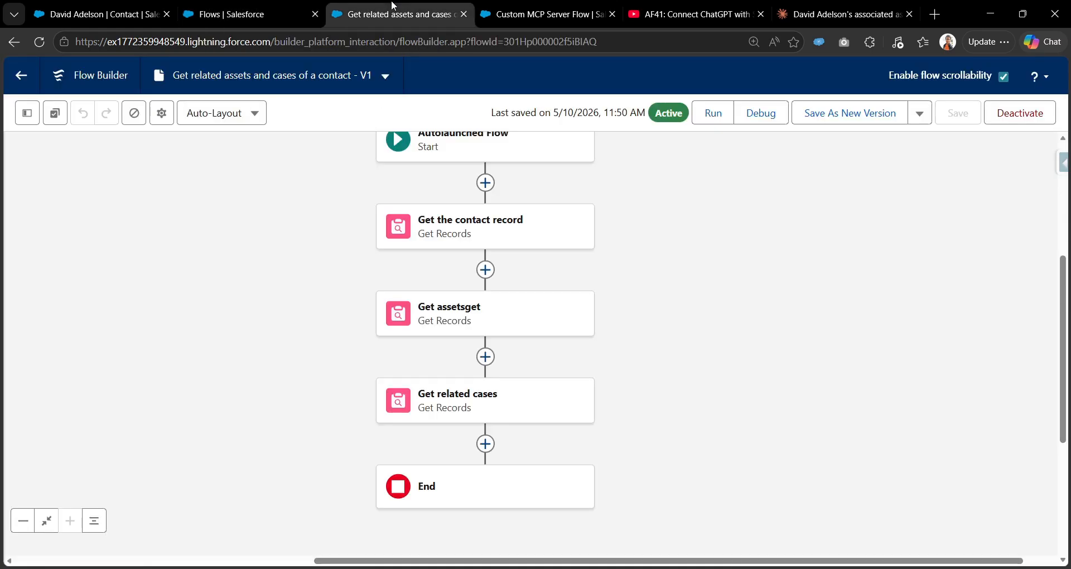
left_click(541, 14)
scroll(390, 223, "up", 1)
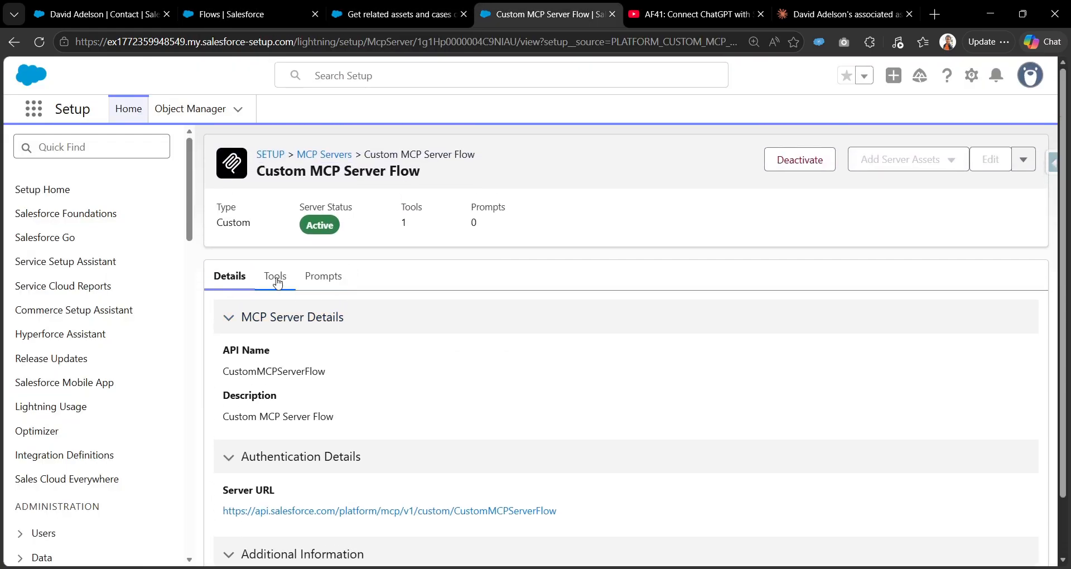
left_click(410, 12)
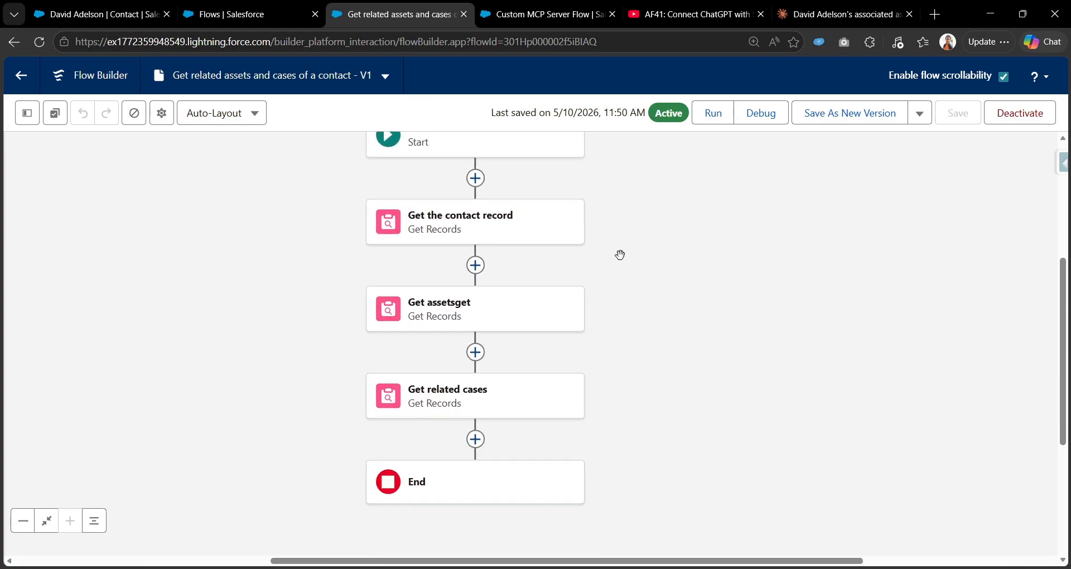
left_click(540, 12)
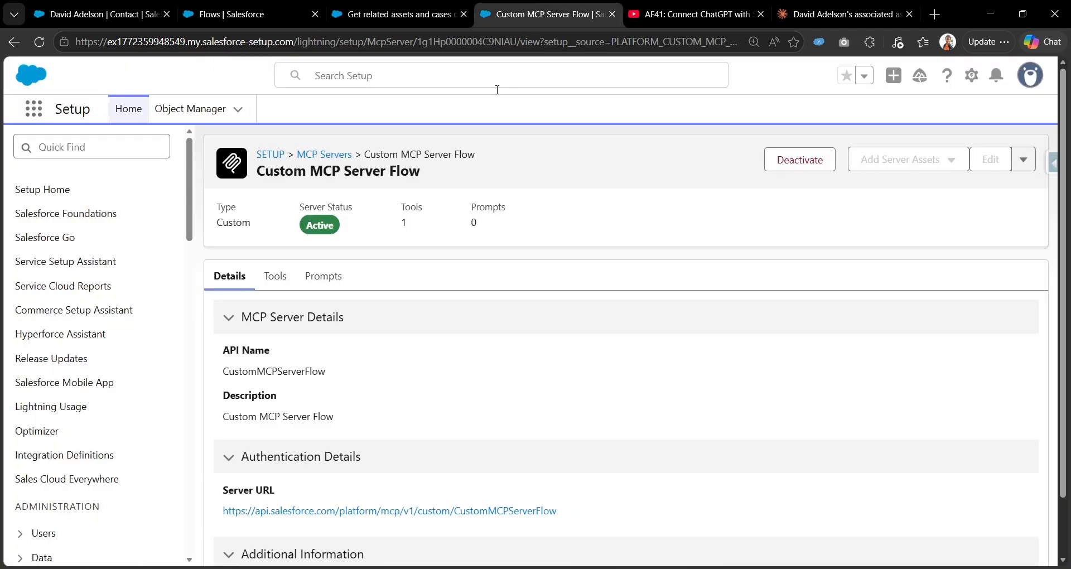
left_click(279, 281)
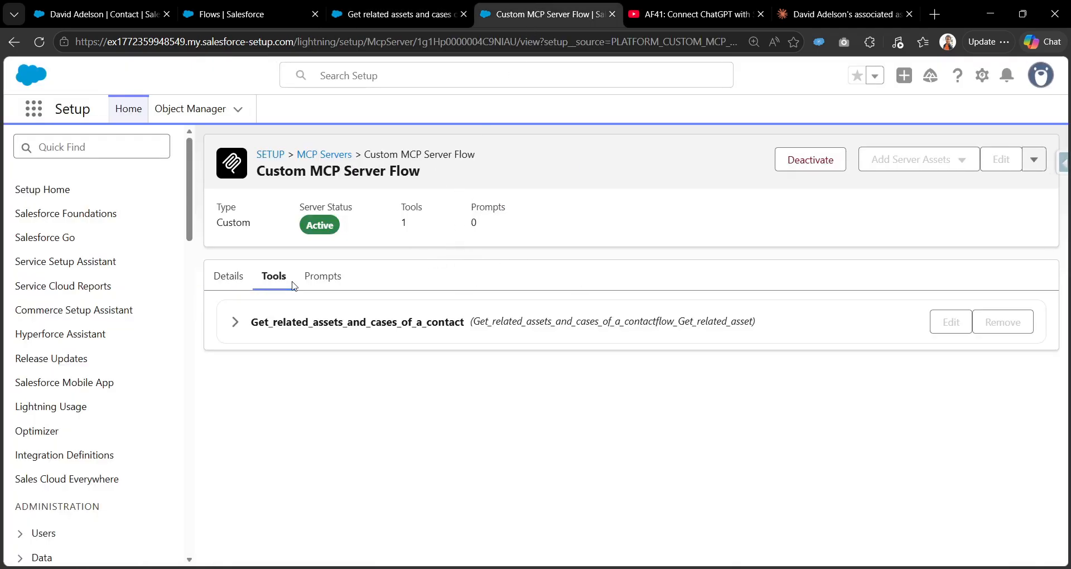
left_click(235, 321)
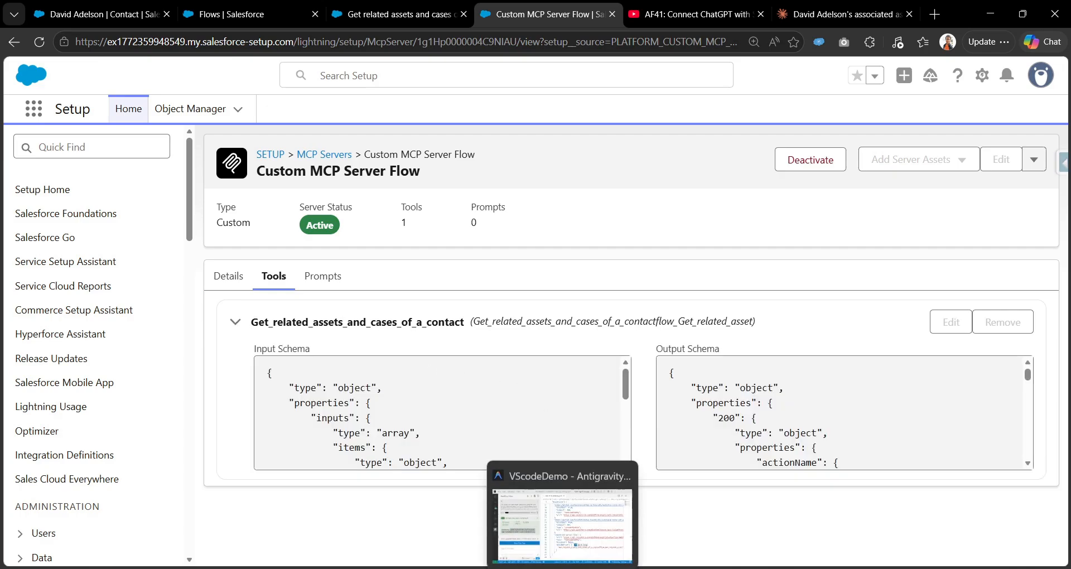
Widen the Agentforce Vibes chat panel in Antigravity, then return to the MCP server's tools page.
left_click(567, 509)
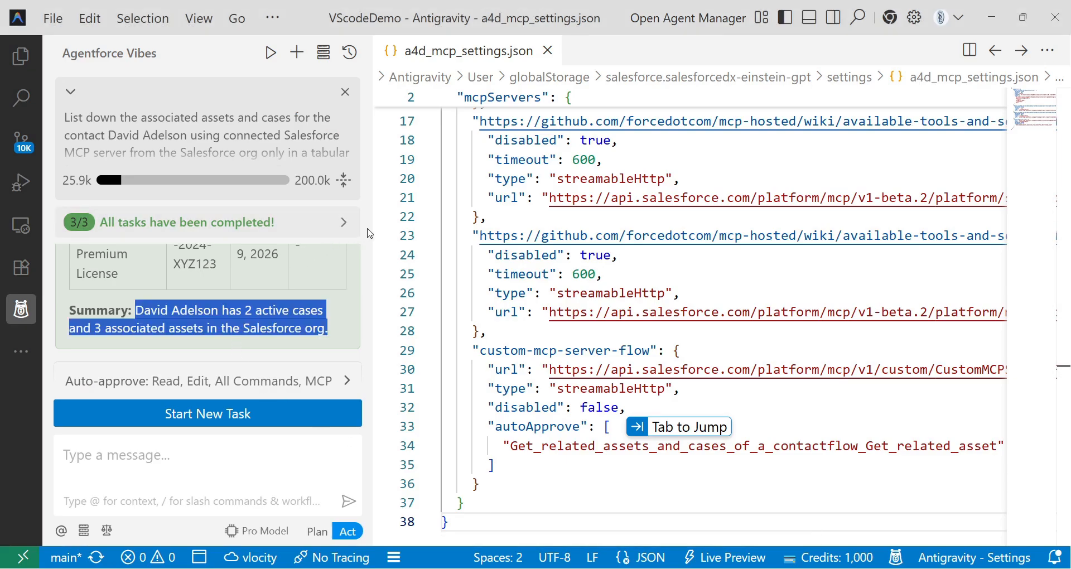
left_click_drag(373, 233, 485, 233)
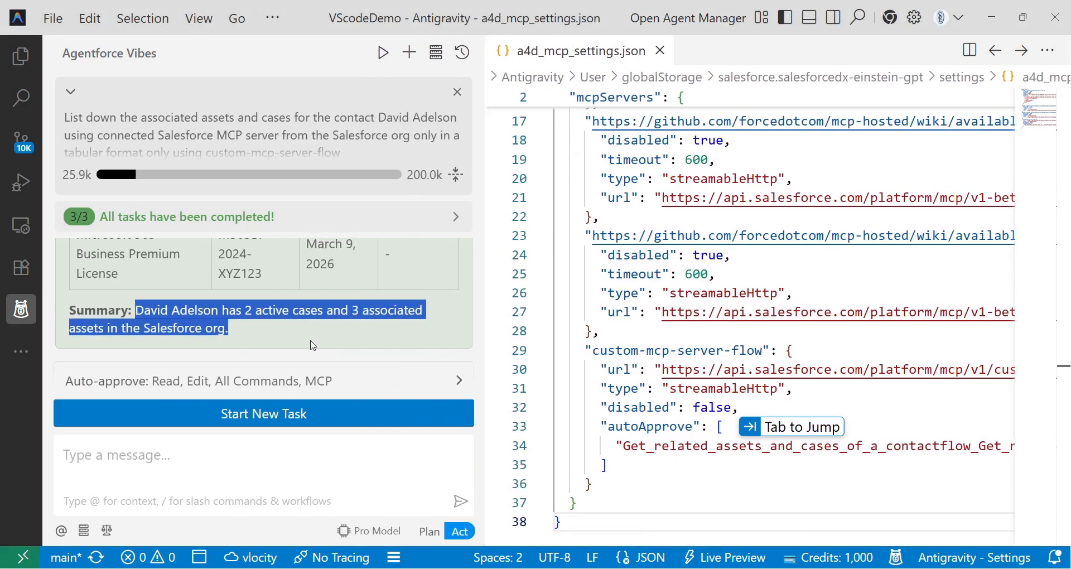
left_click(439, 568)
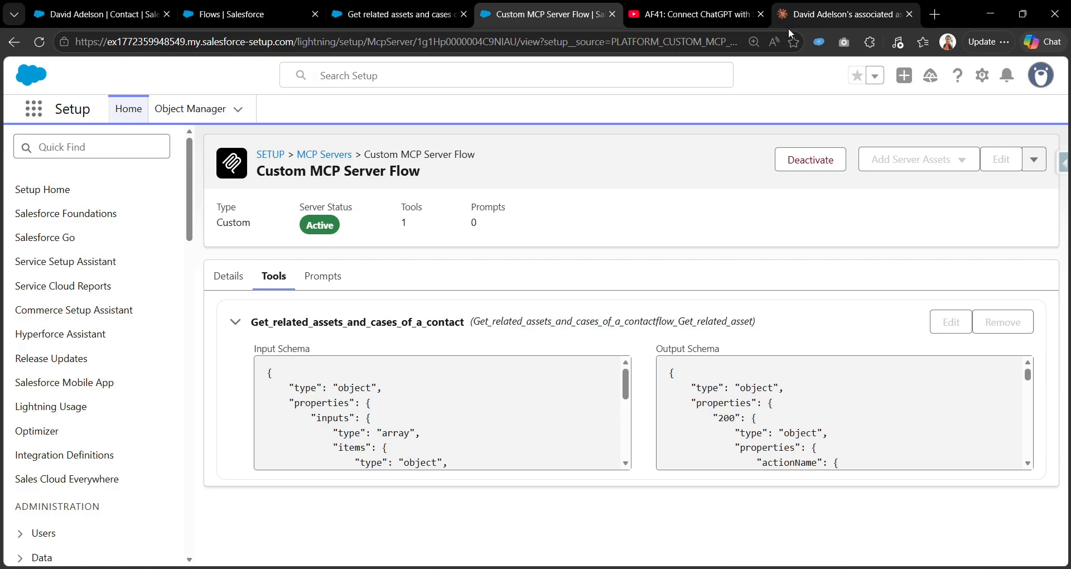
left_click(788, 15)
scroll(417, 336, "up", 5)
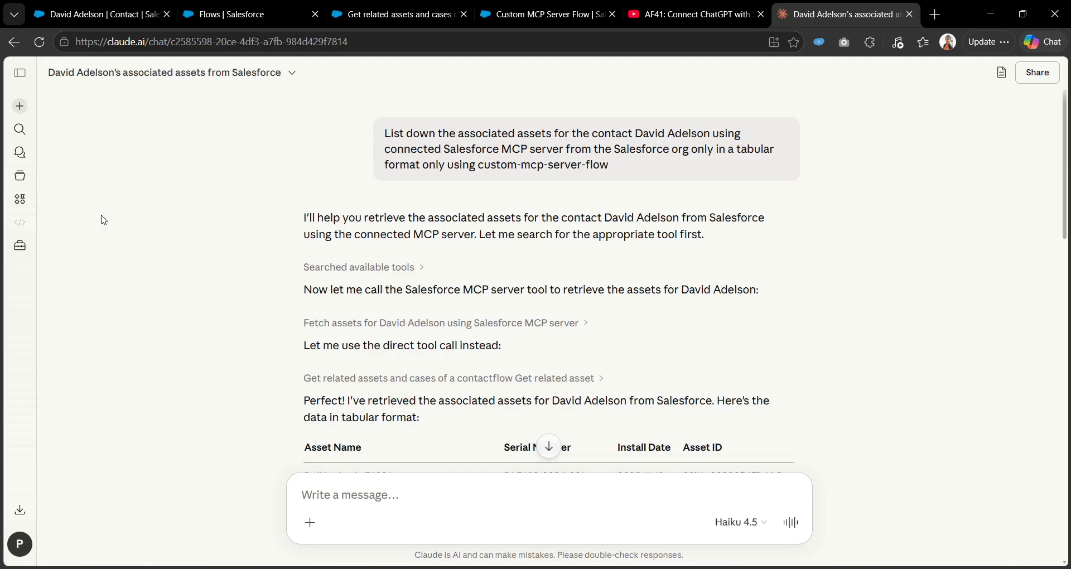
left_click(513, 6)
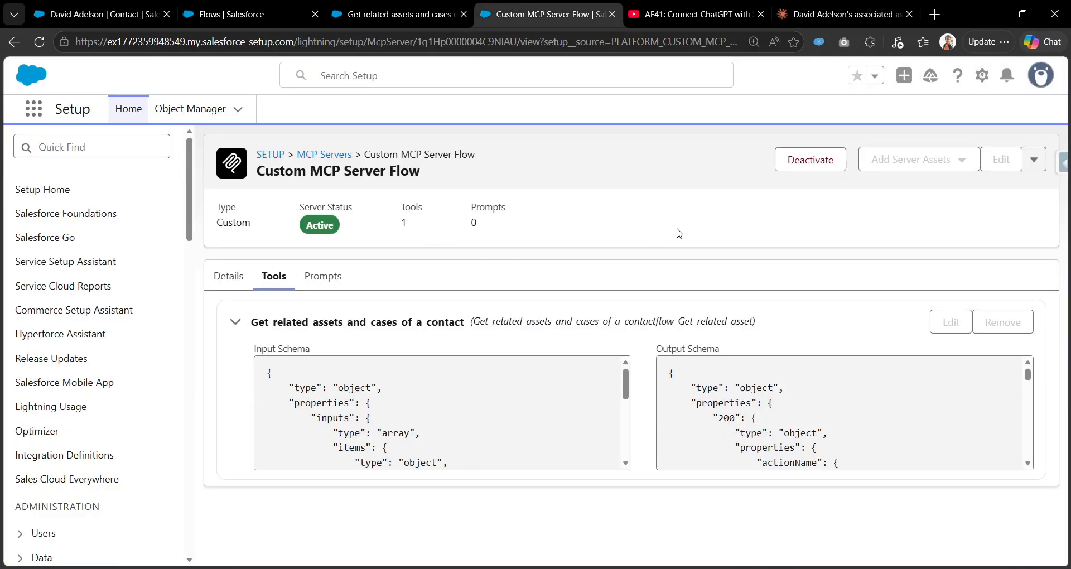